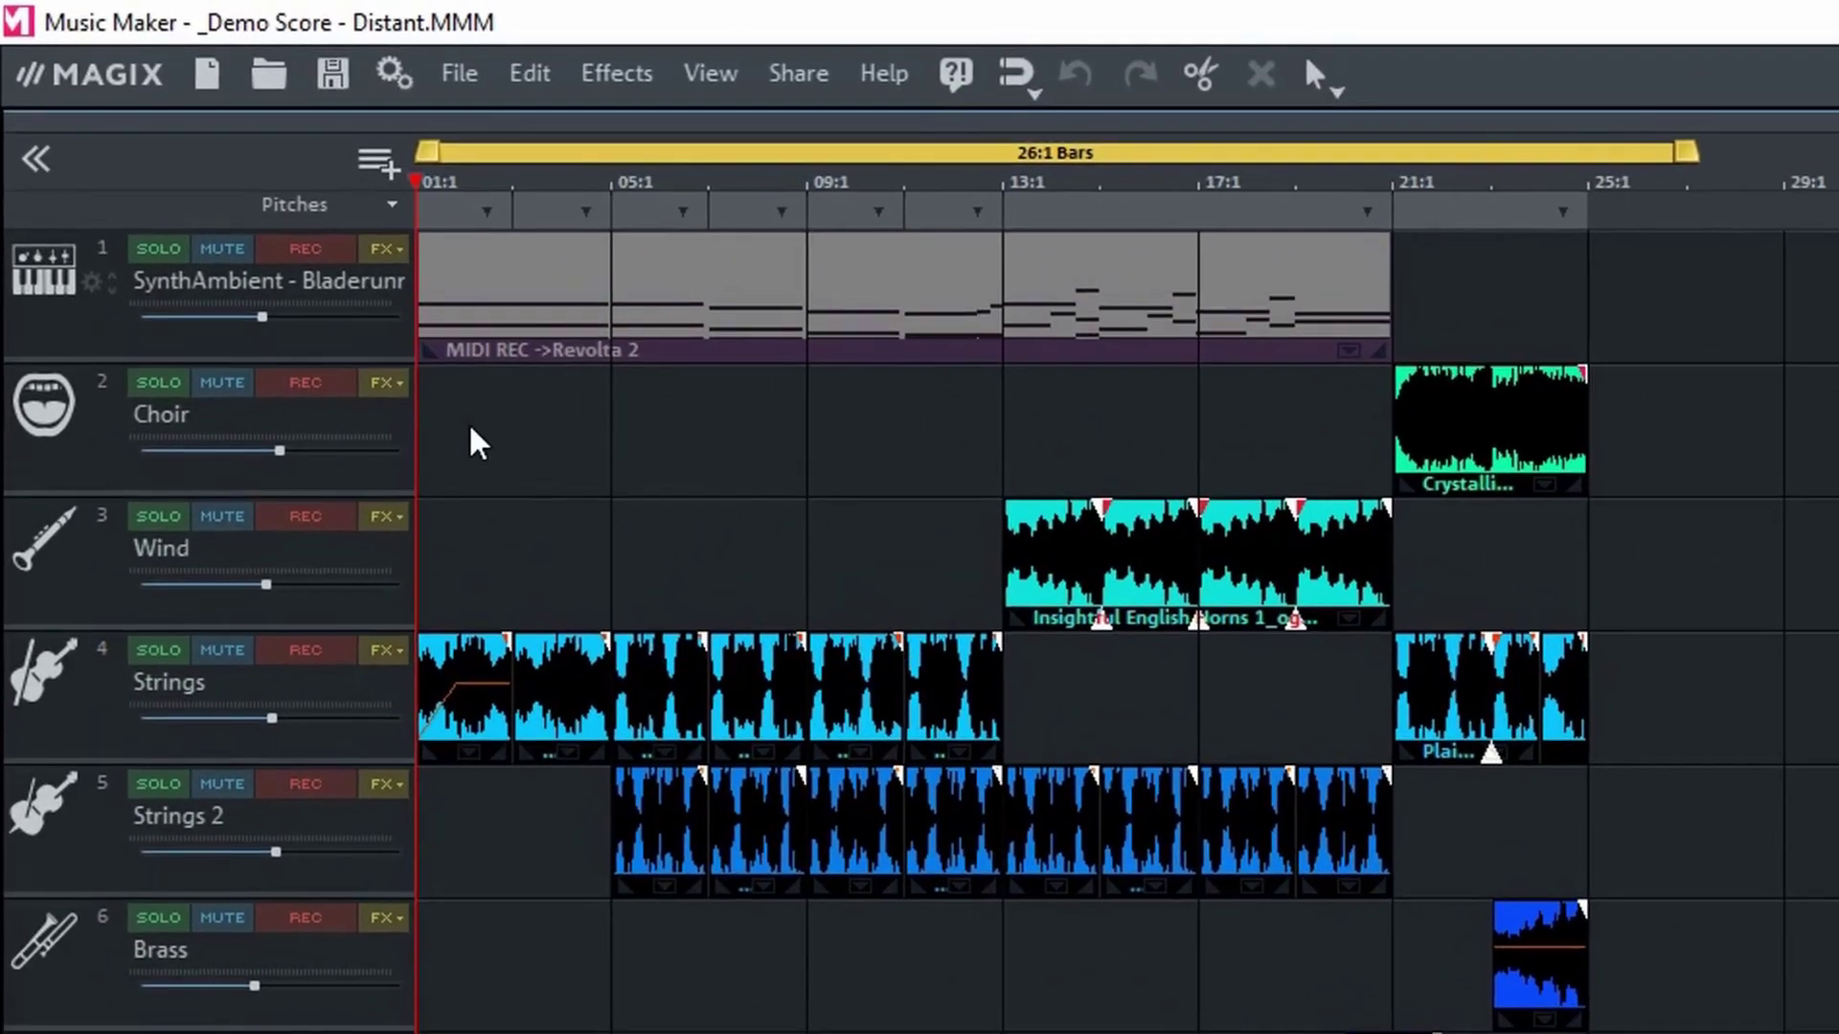
# Show the volume automation curve on the SynthAmbient track
pyautogui.click(398, 251)
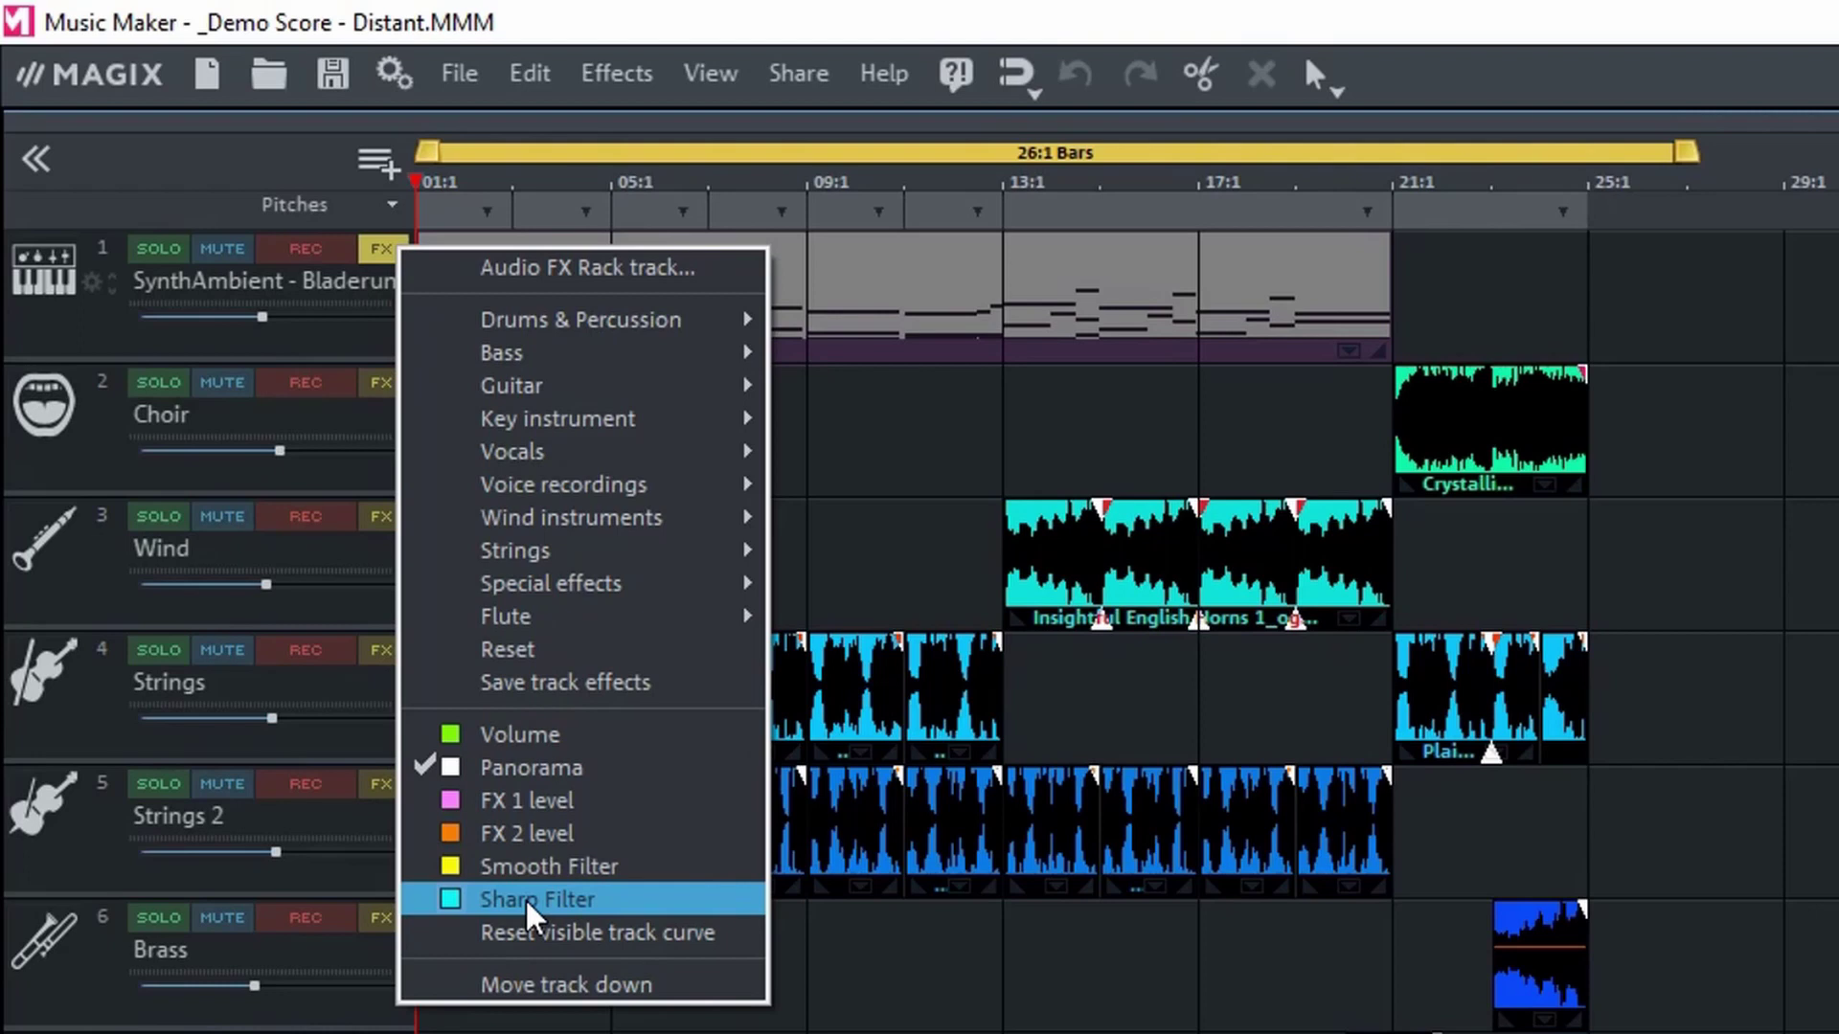
pyautogui.click(551, 736)
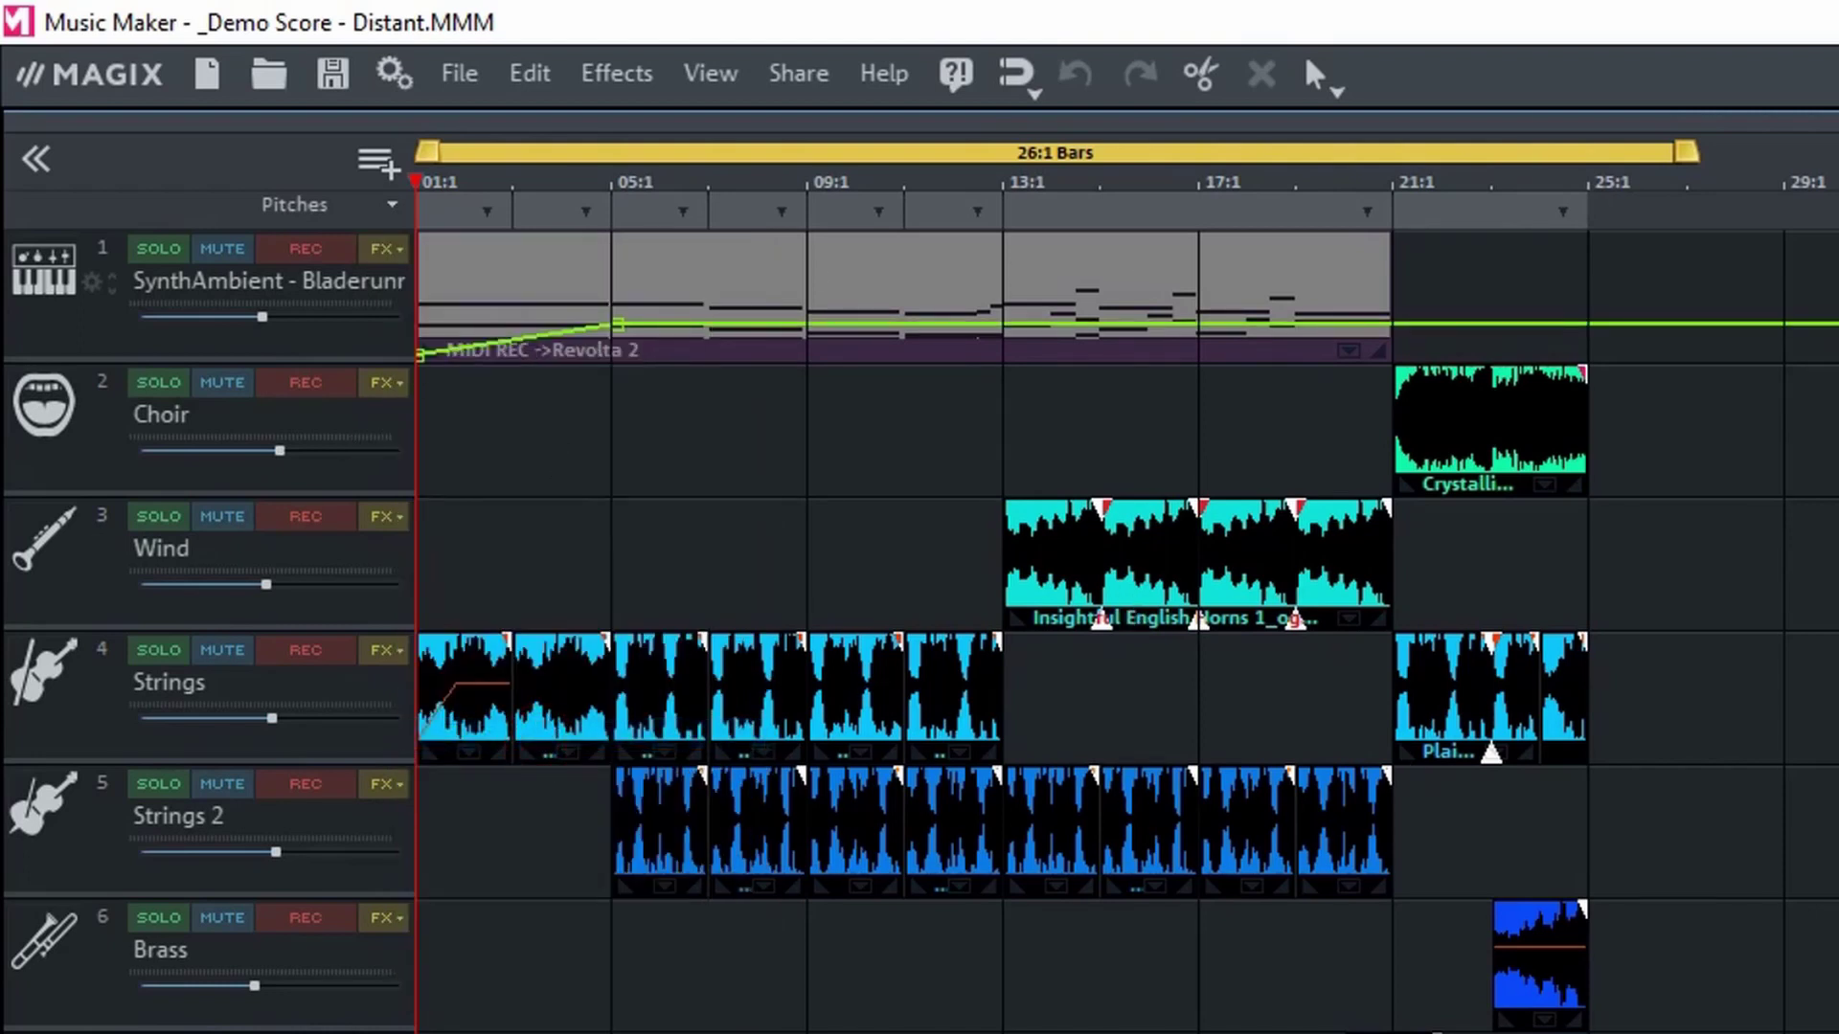
pyautogui.hotkey('ctrl', 'Up')
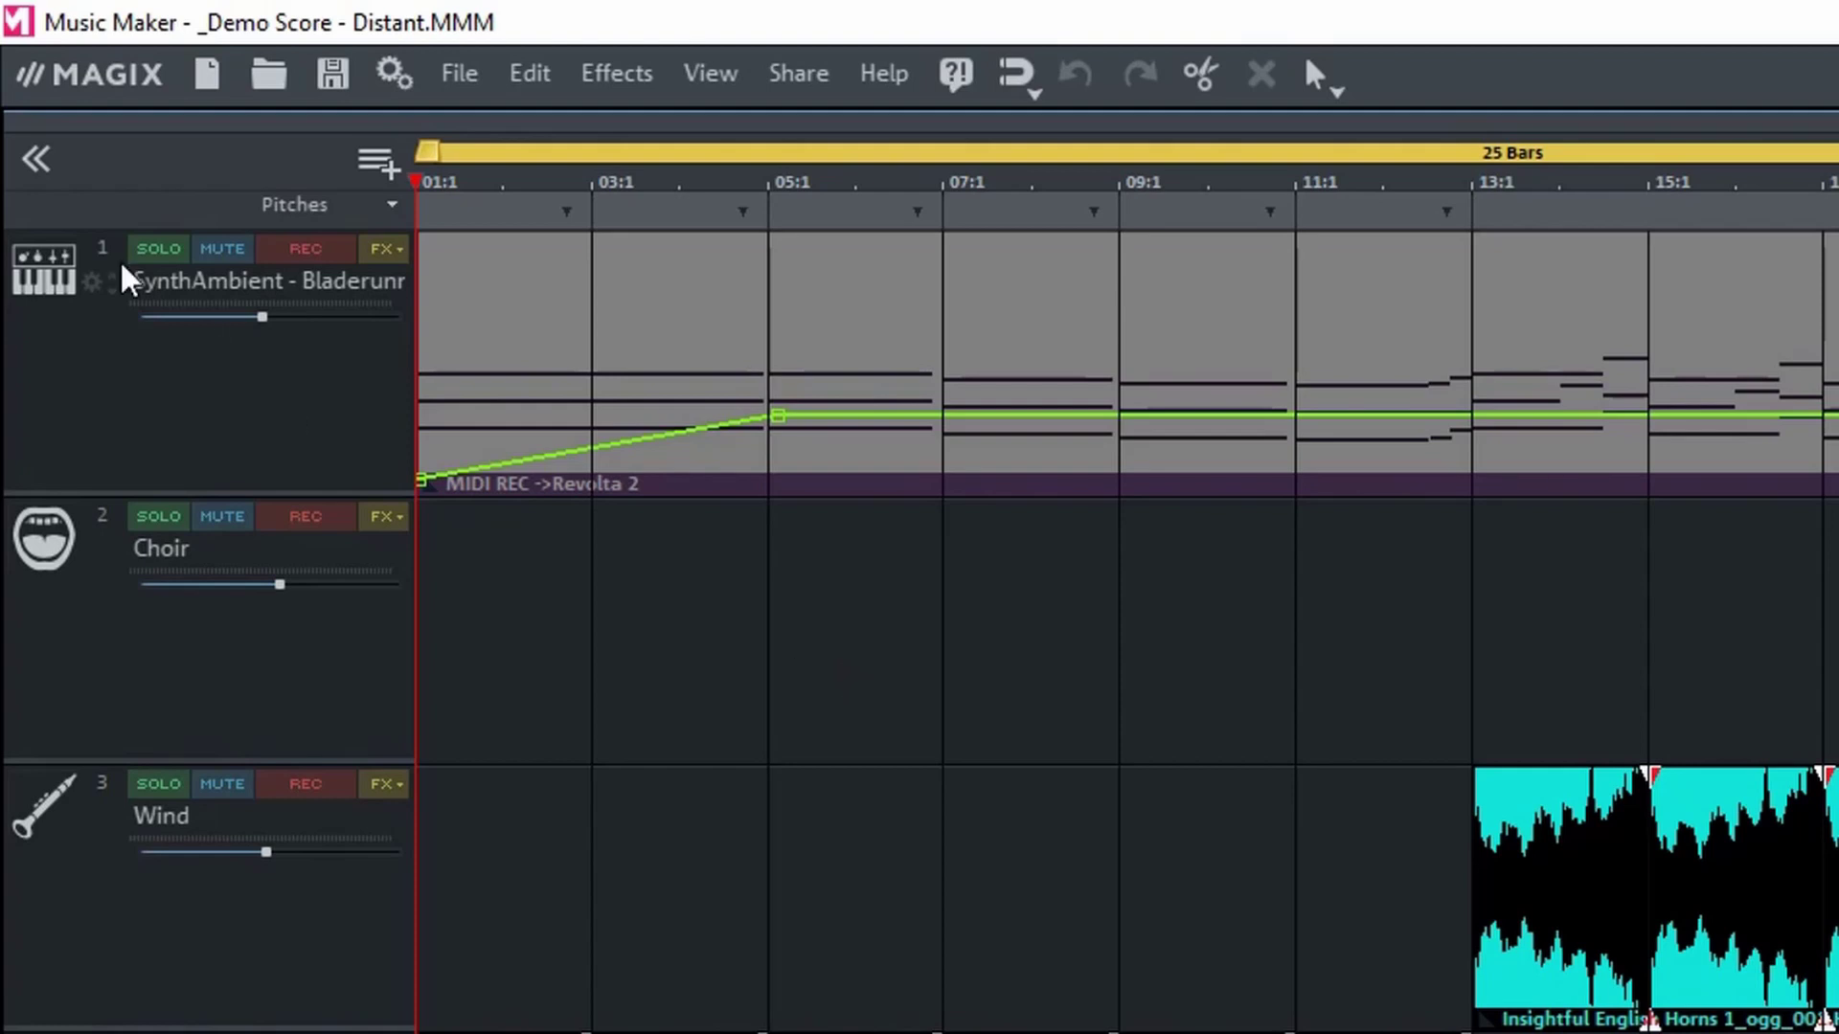
# Solo the SynthAmbient track and play its opening bars with the volume fade-in
pyautogui.click(156, 249)
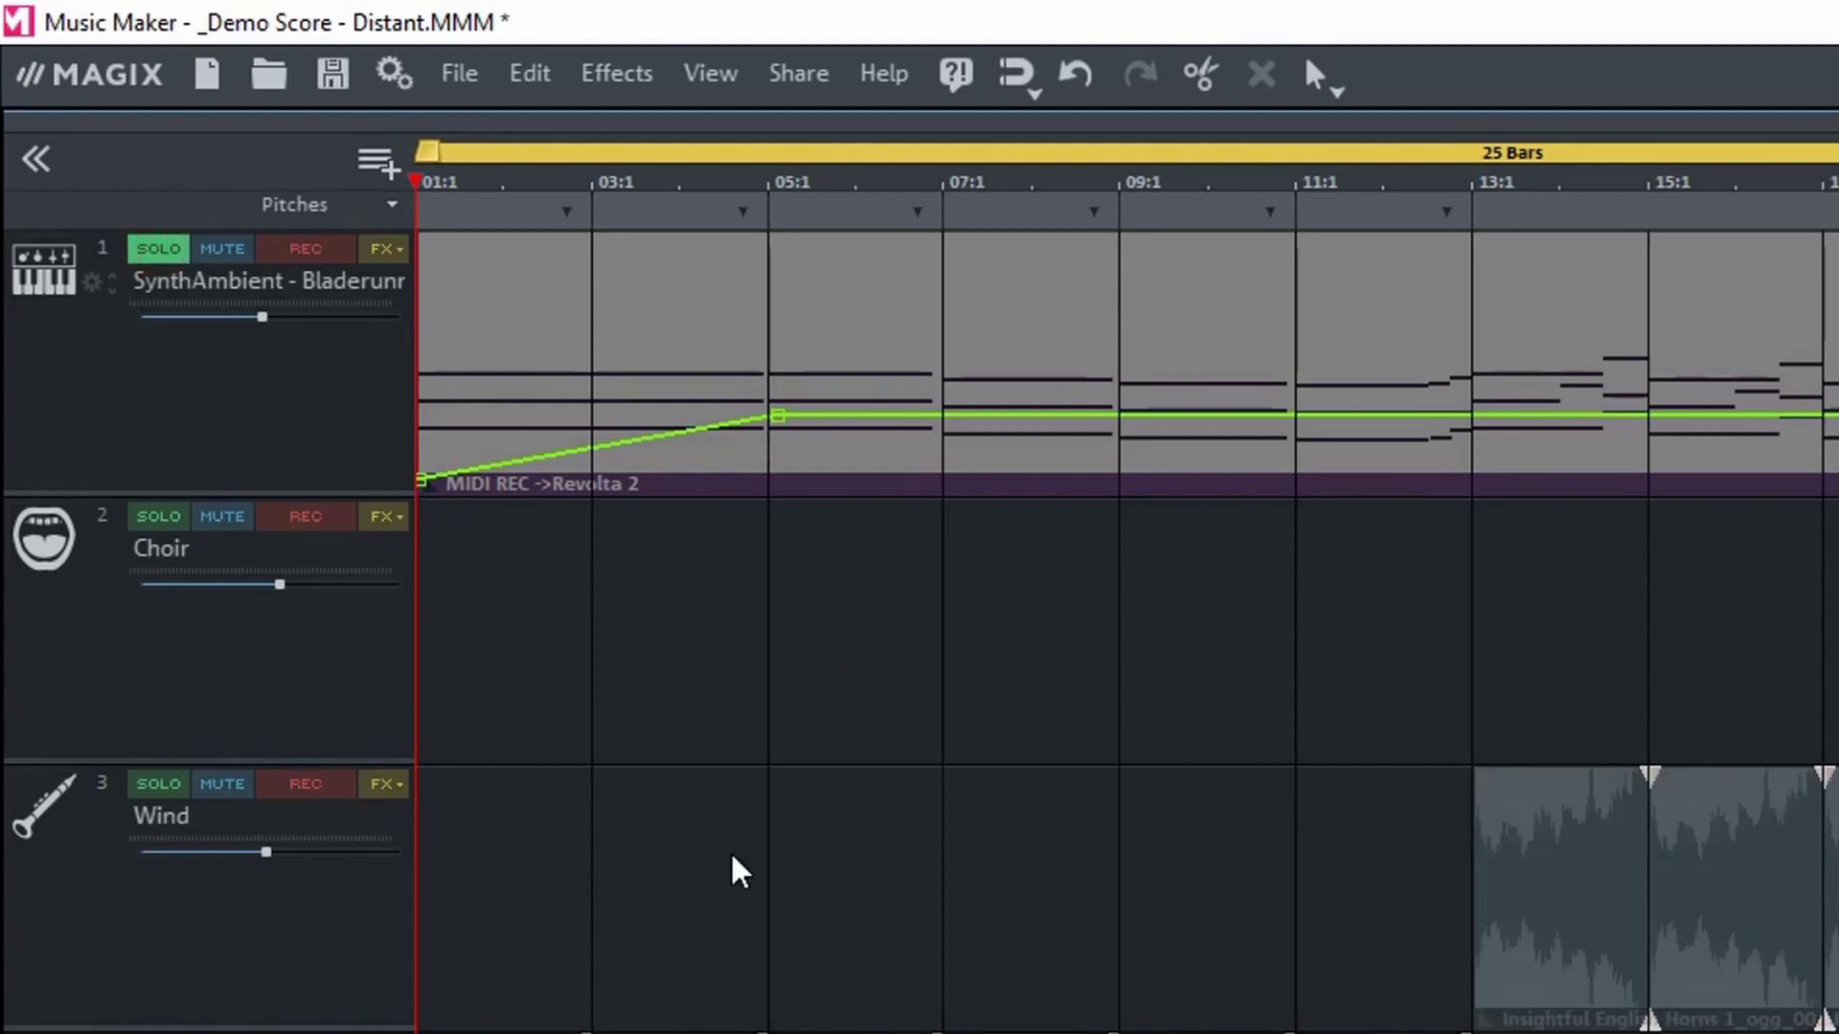
pyautogui.press('space')
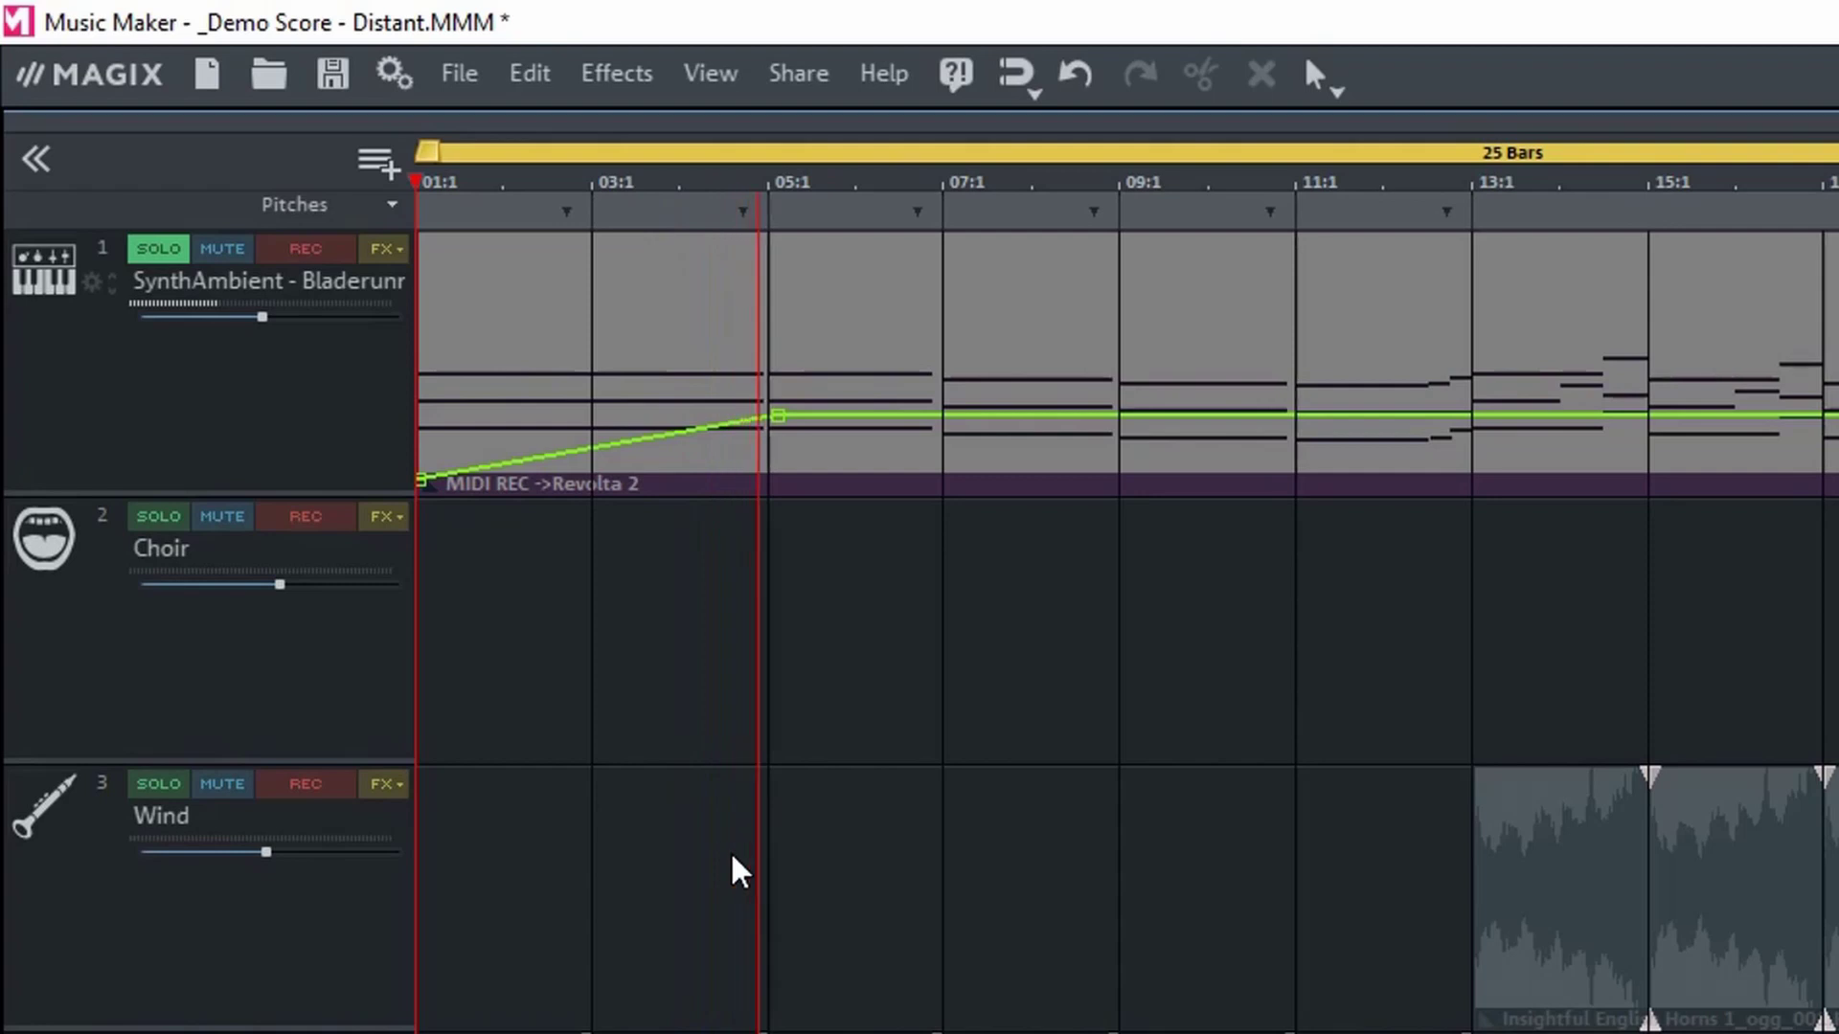
pyautogui.press('space')
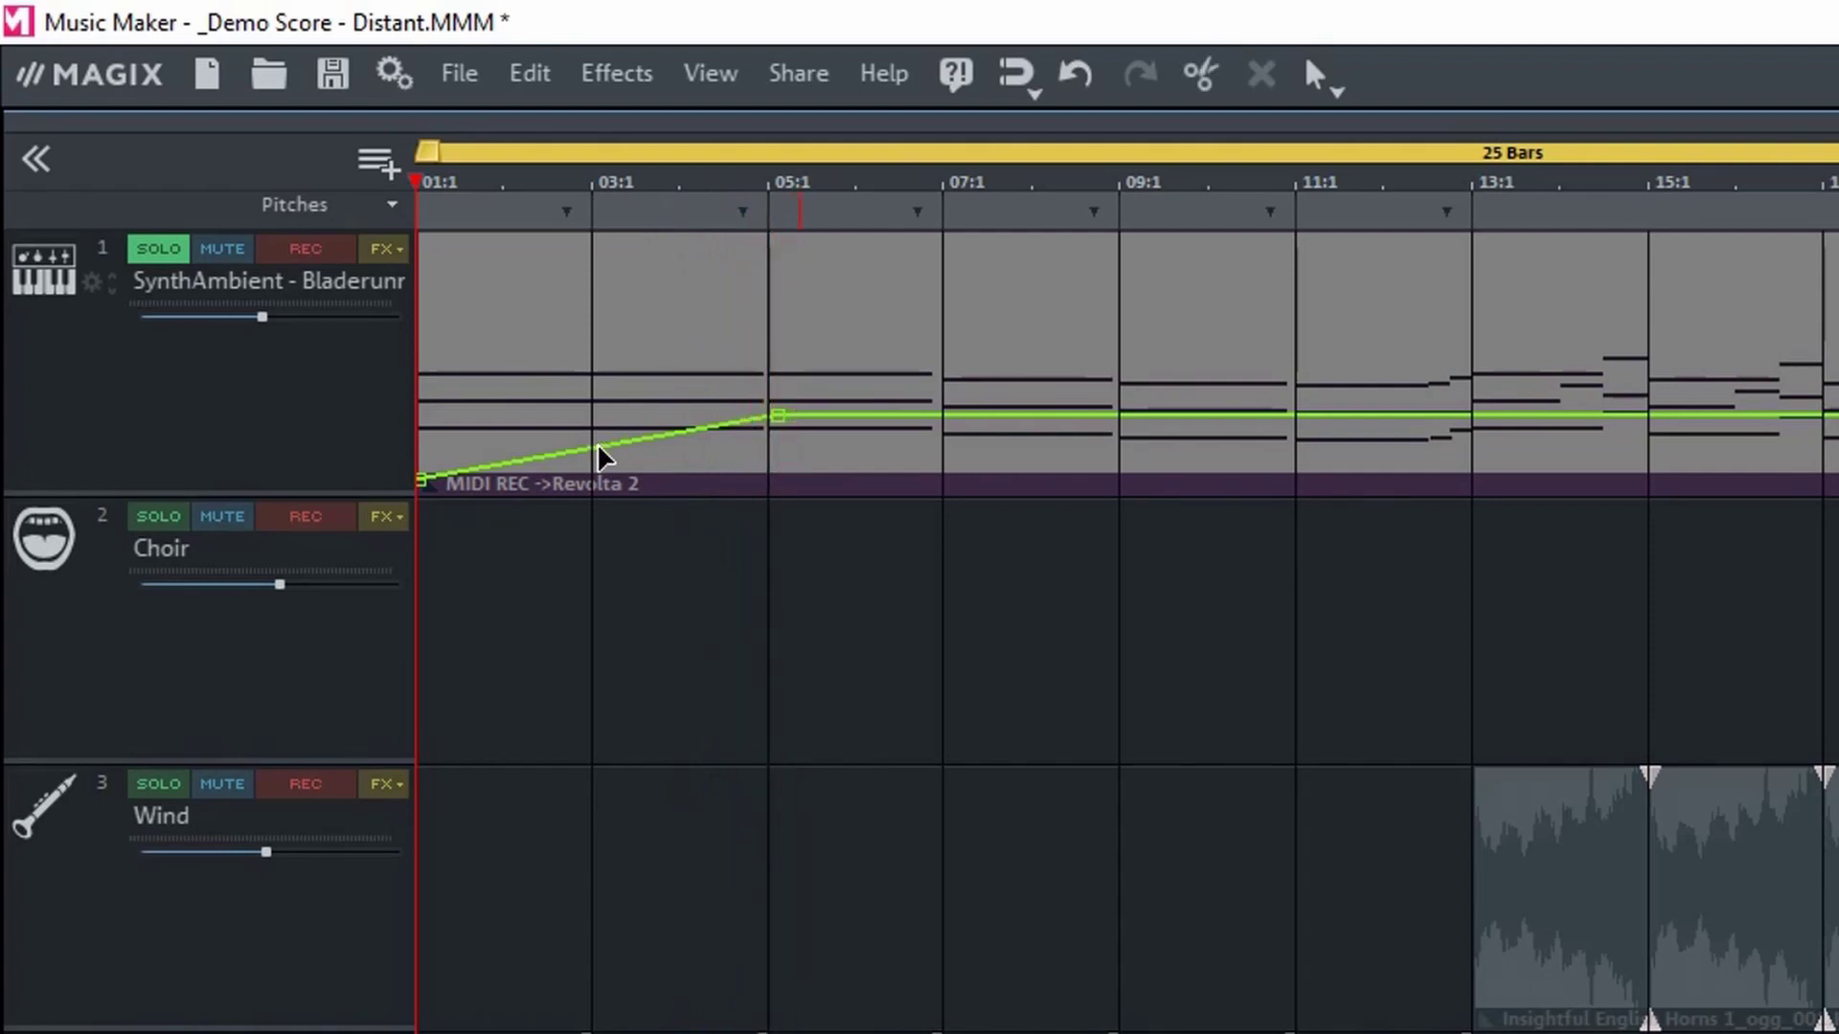
# Add a point to the SynthAmbient volume curve near bar 3, raise it close to the maximum, and play the result
pyautogui.click(602, 457)
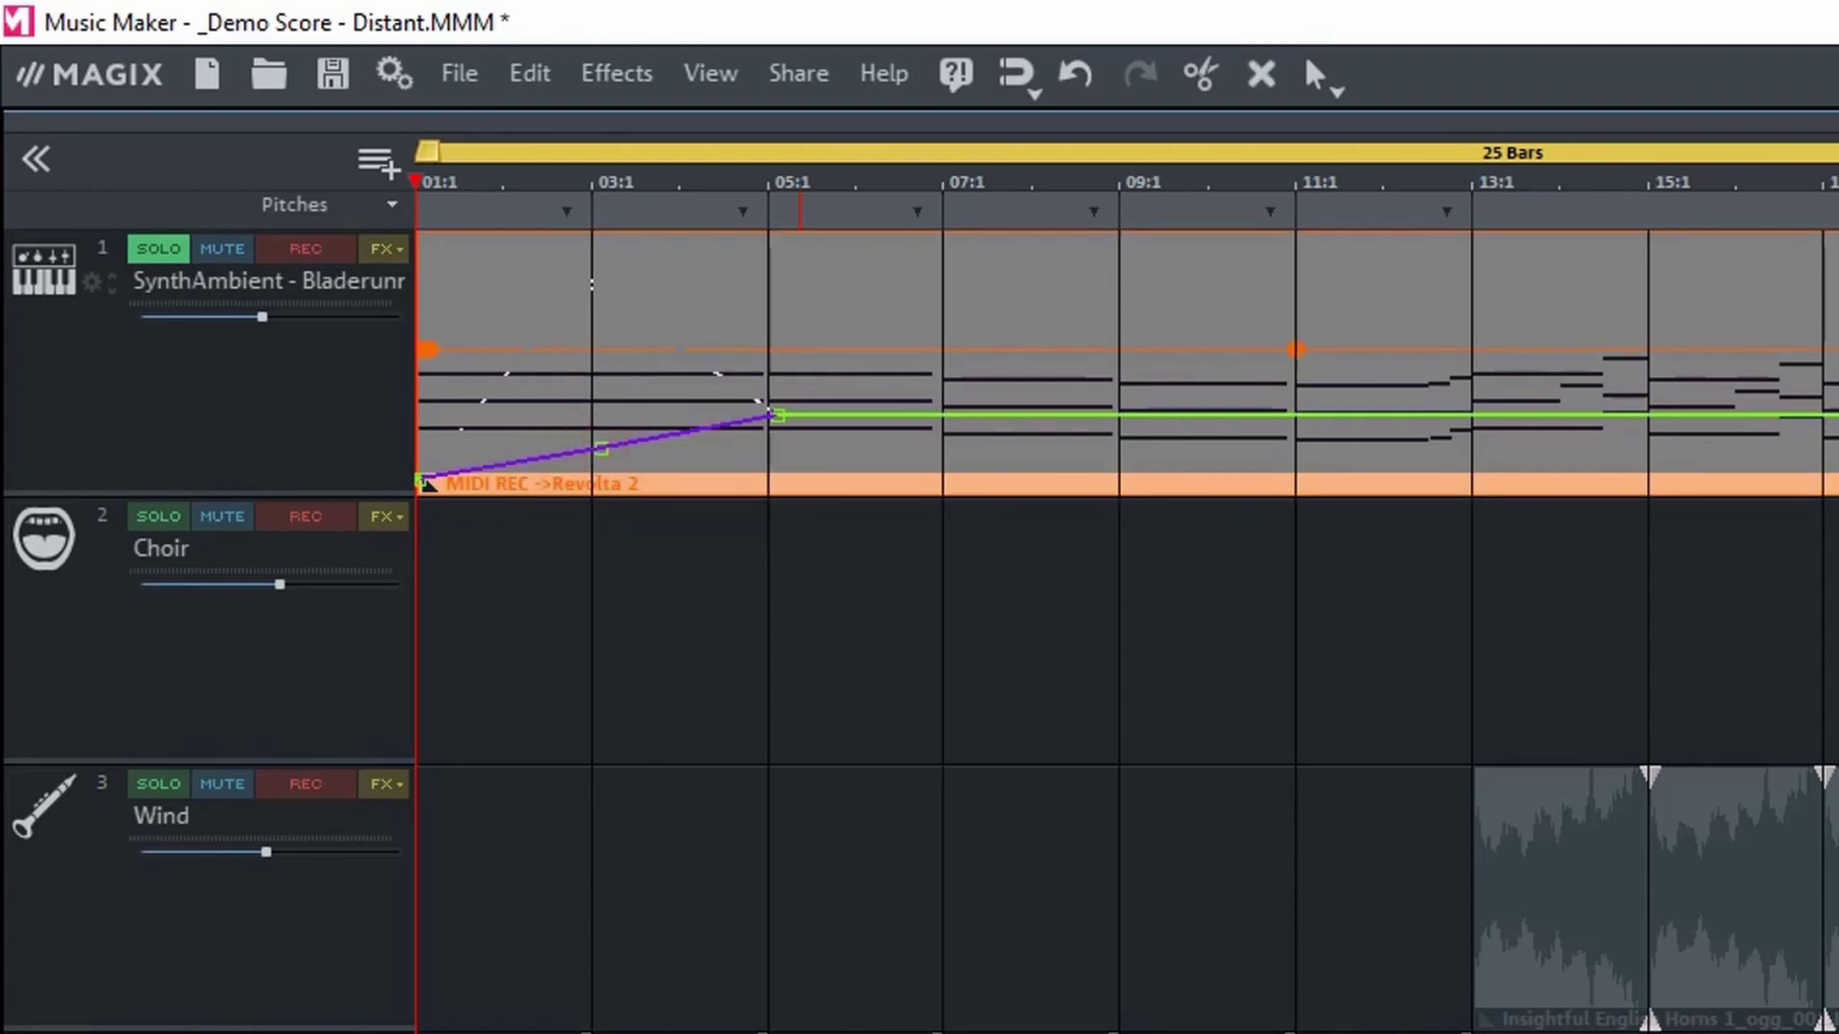
pyautogui.moveTo(601, 448); pyautogui.dragTo(579, 257)
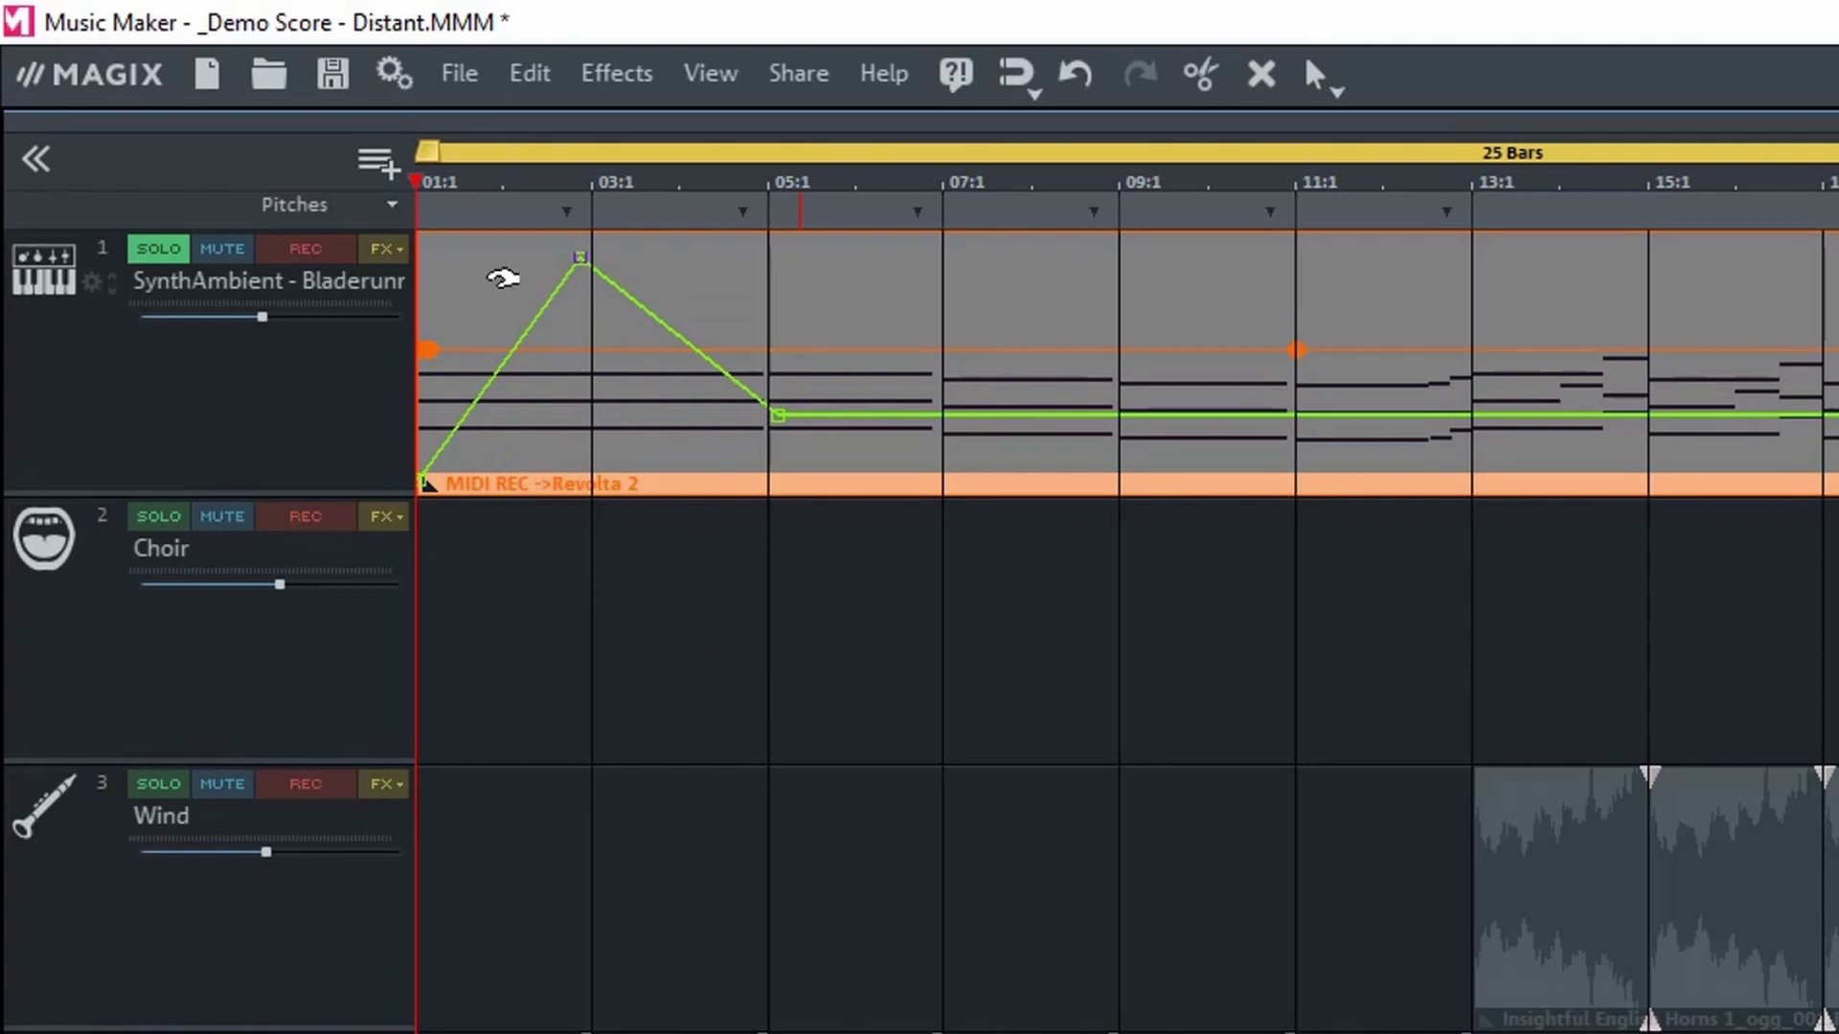
pyautogui.press('space')
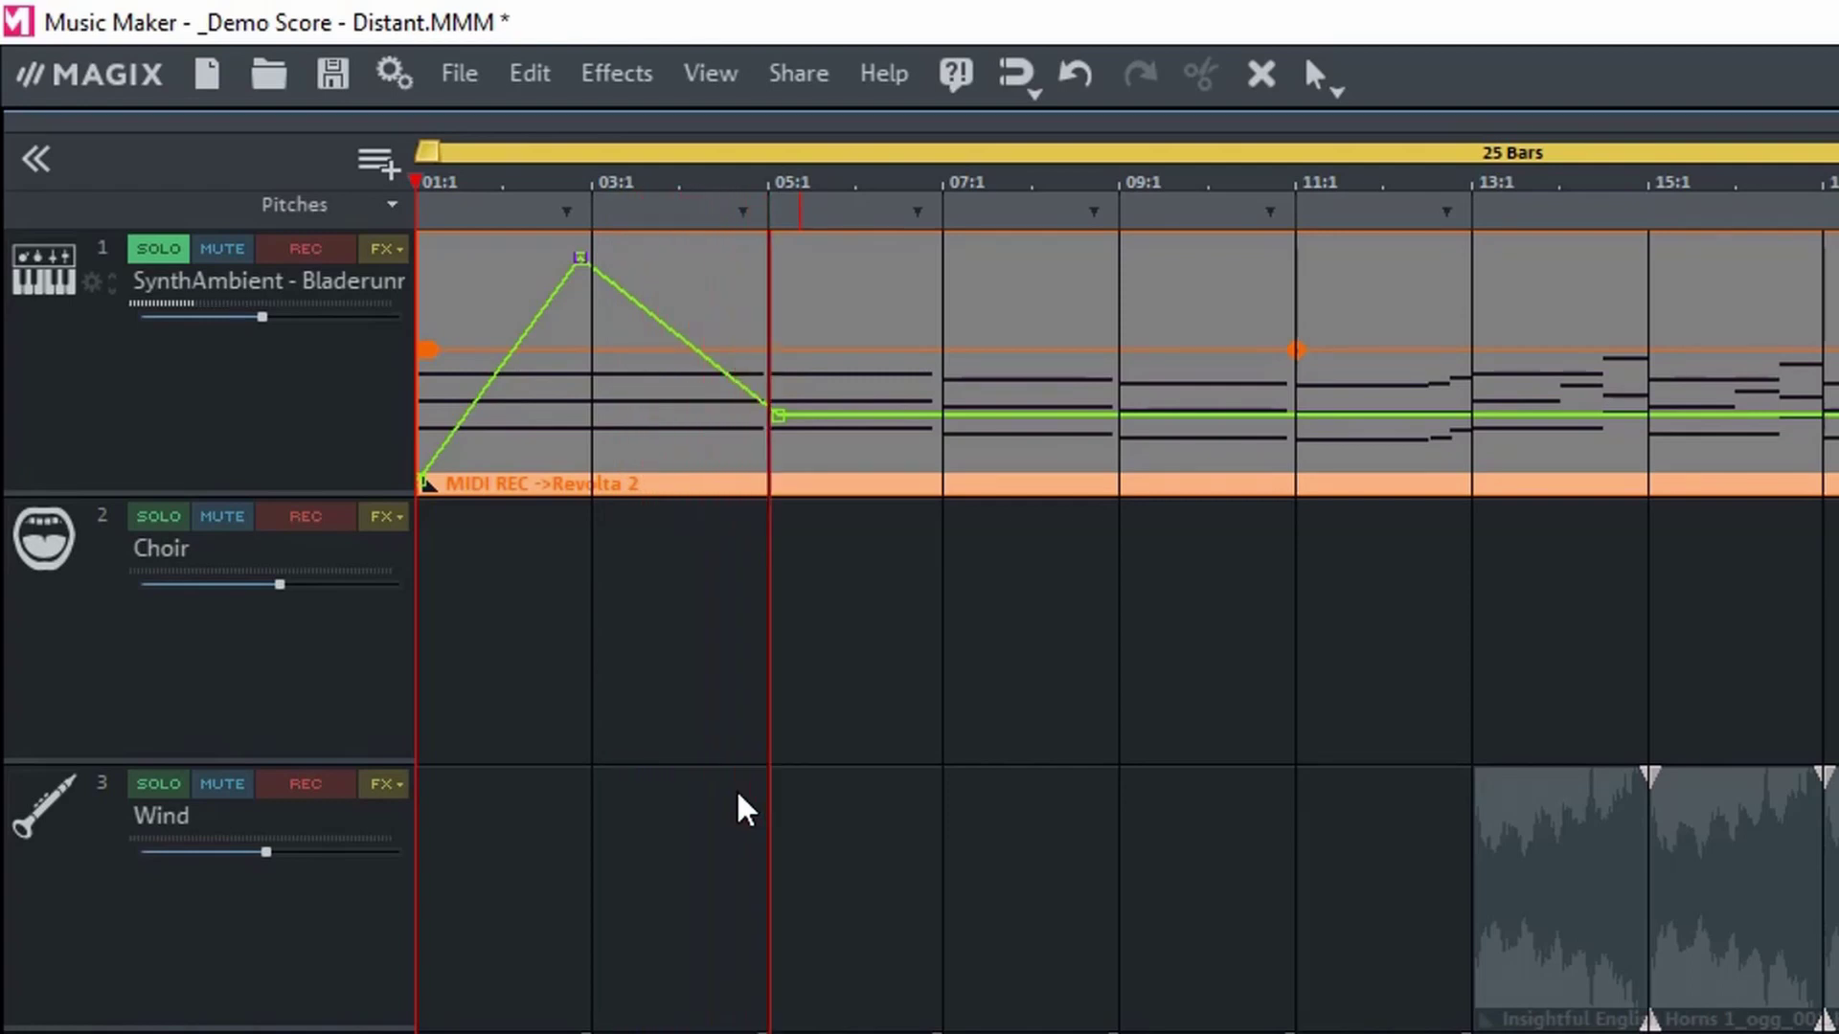
pyautogui.press('space')
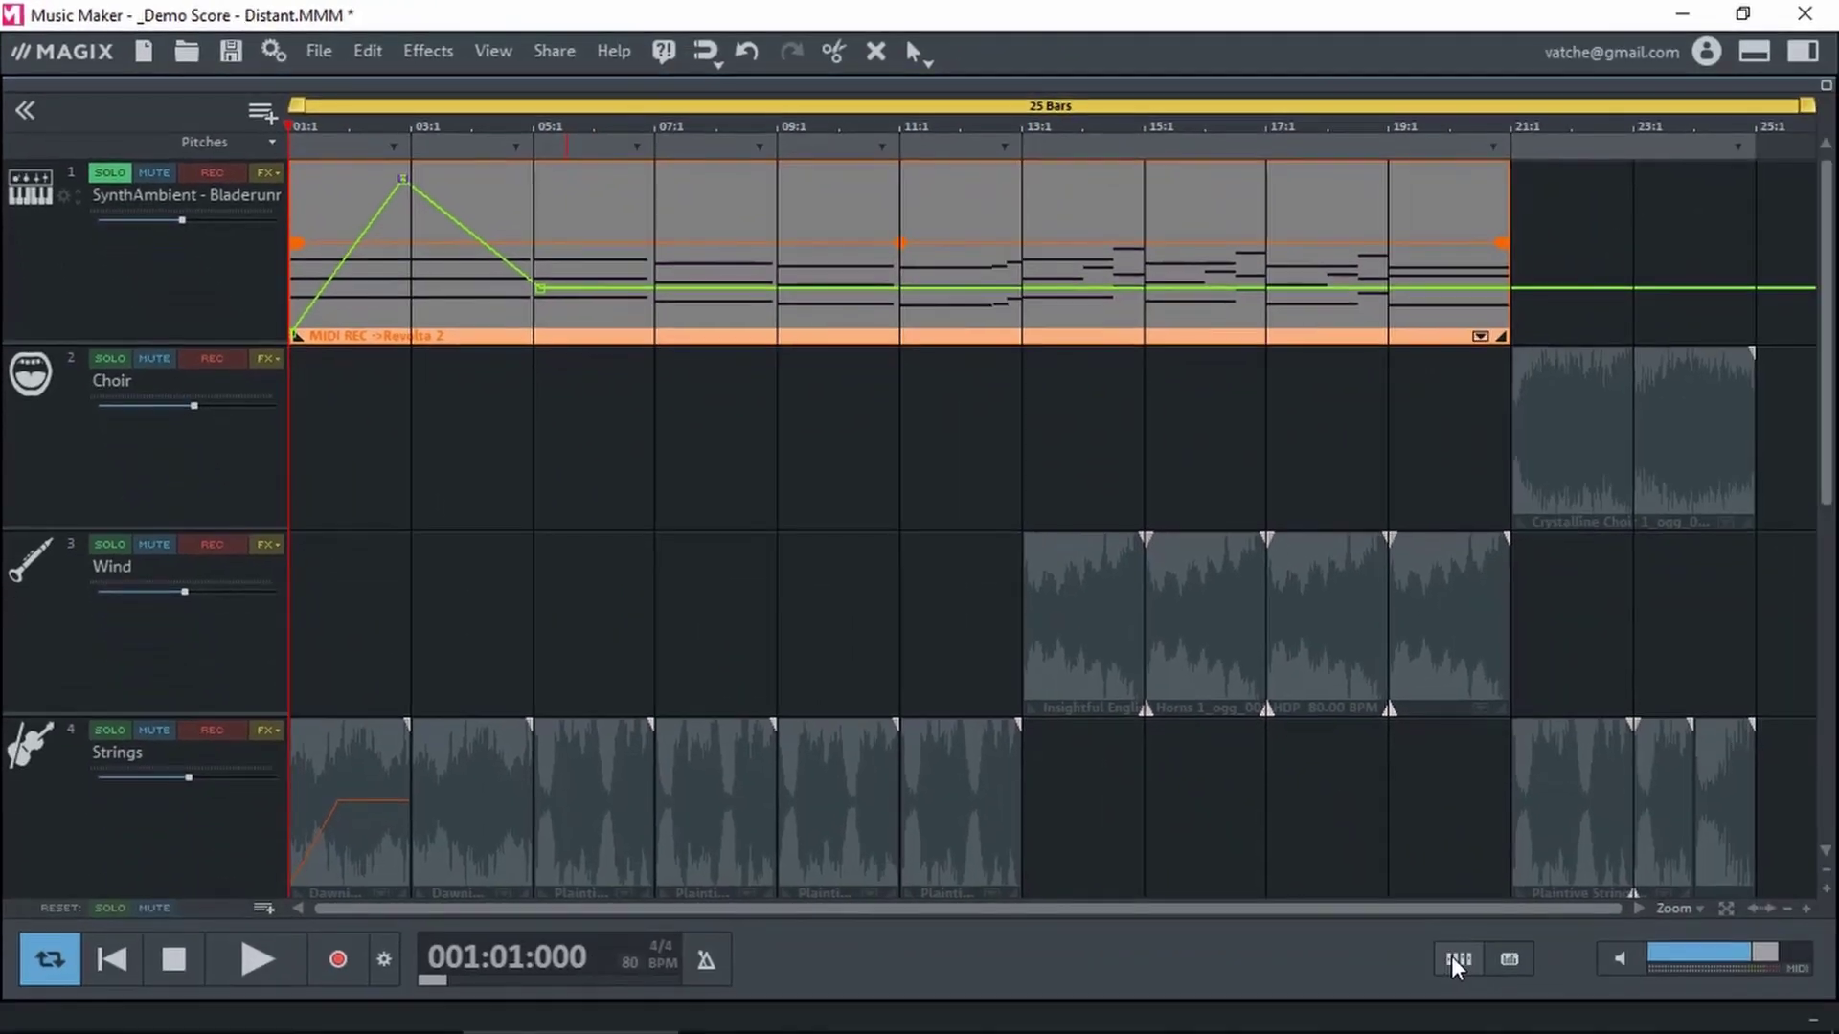
# Open the mixer to audition the SynthAmbient track and raise the track 1 fader to -8.1
pyautogui.click(1453, 957)
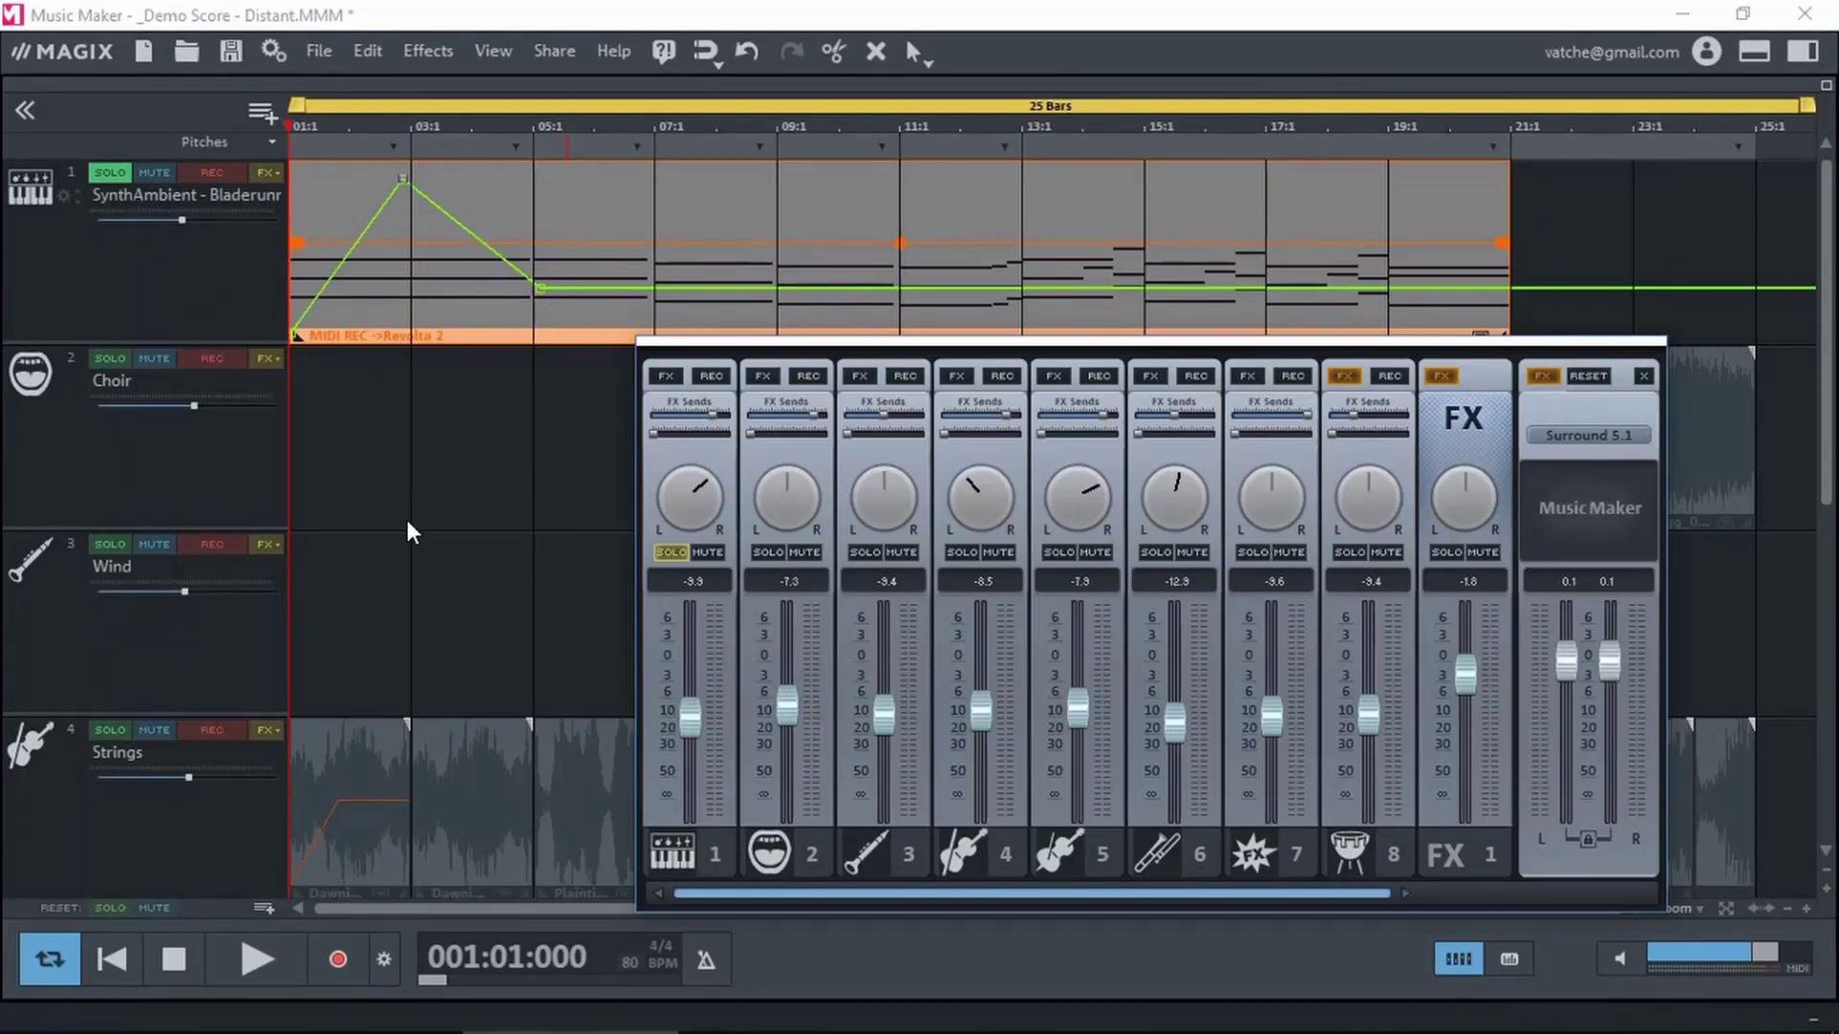
pyautogui.press('space')
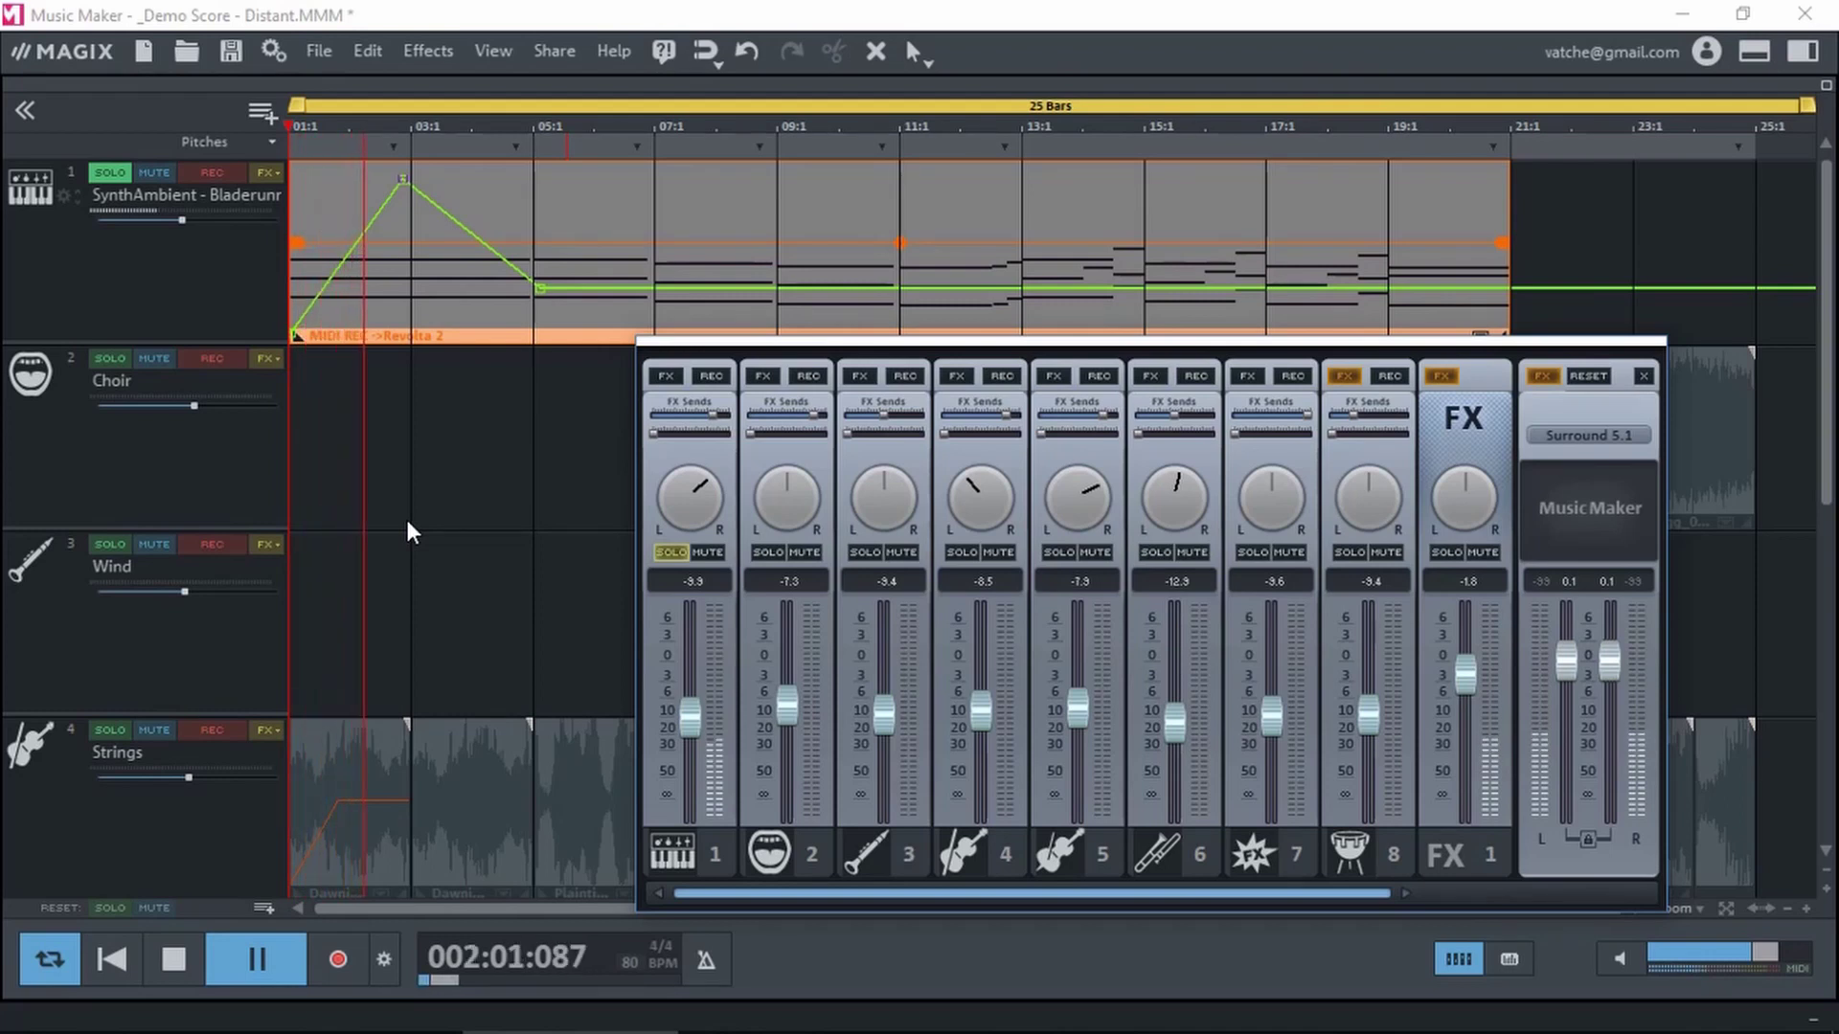
pyautogui.press('space')
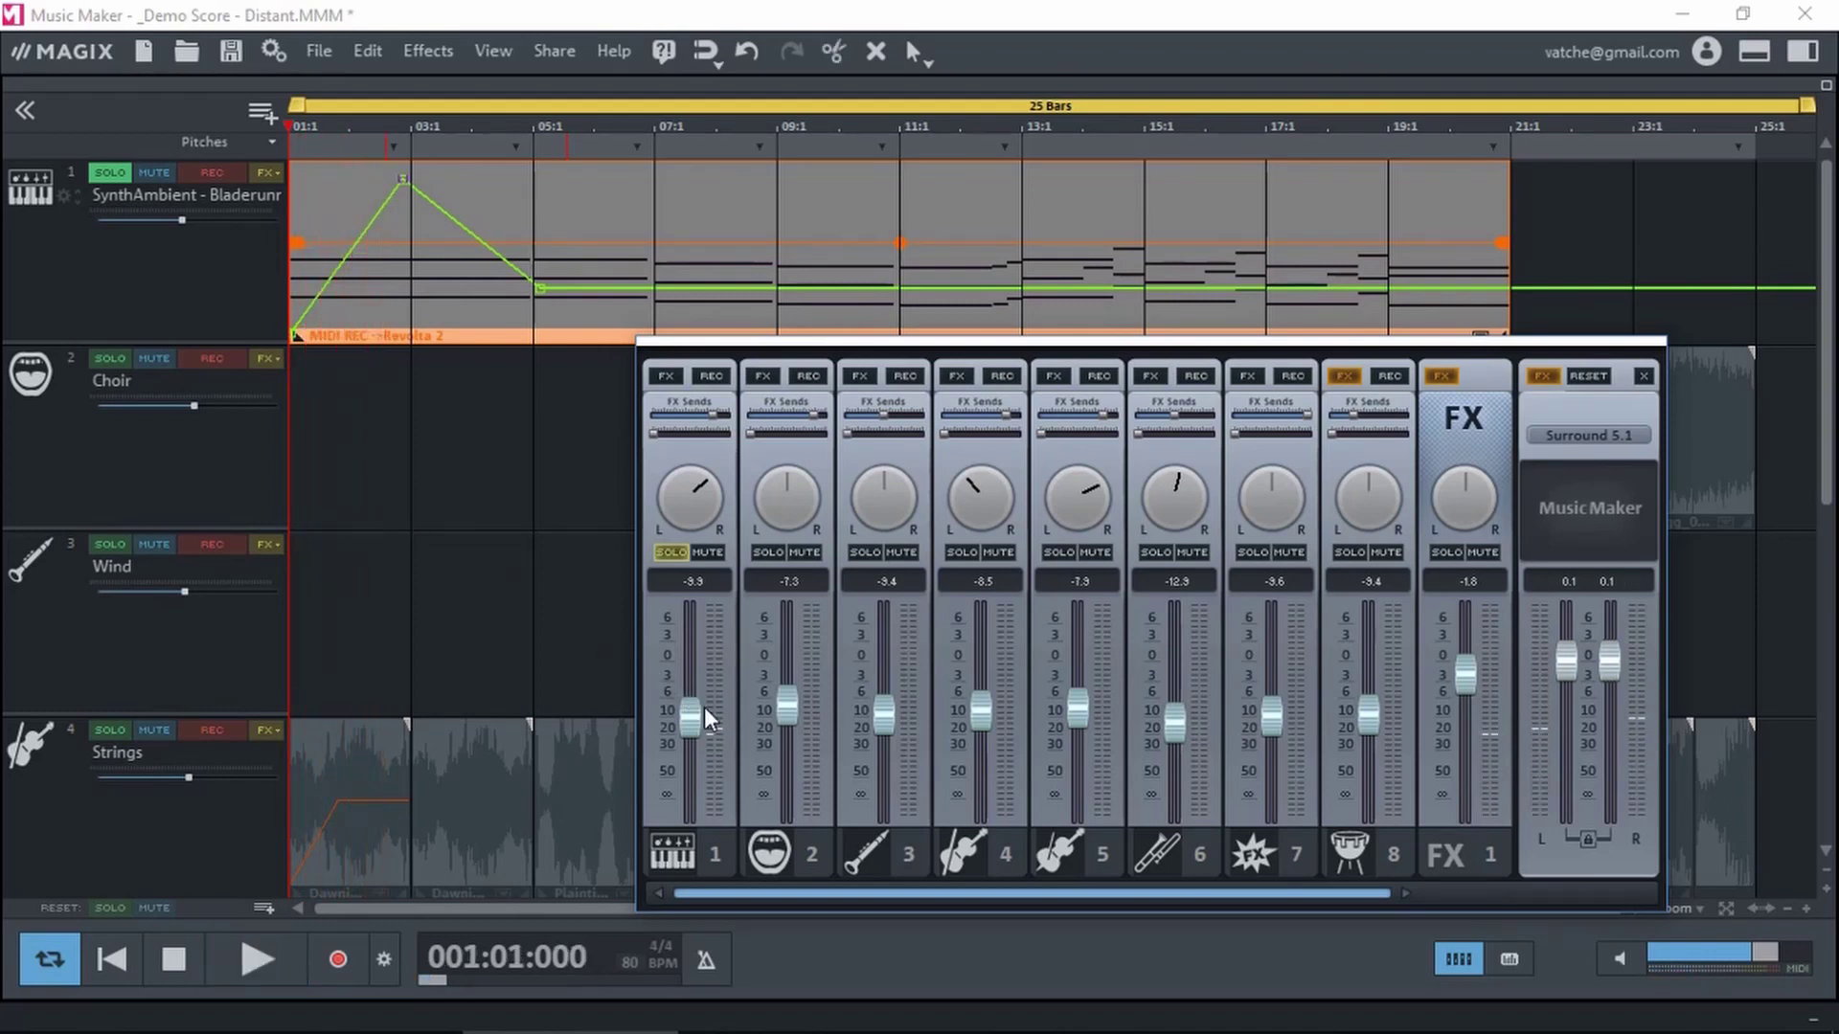
pyautogui.moveTo(697, 715); pyautogui.dragTo(697, 715)
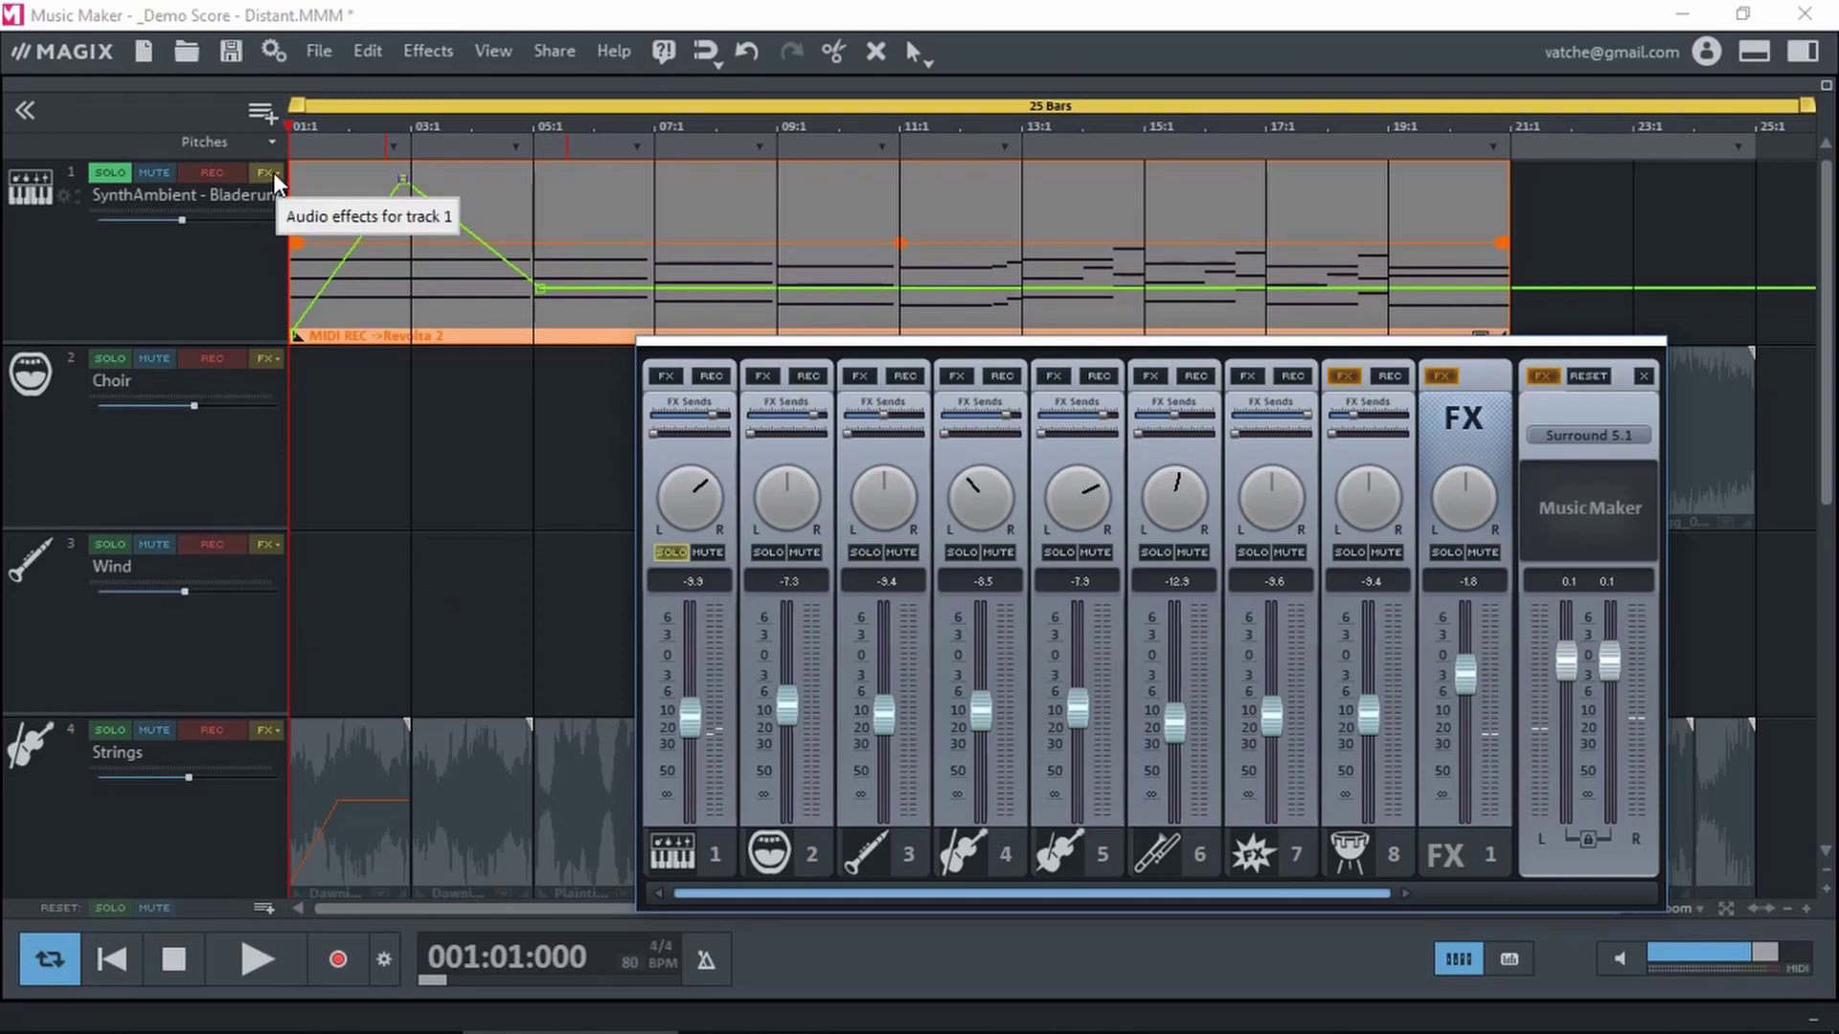
pyautogui.moveTo(688, 720); pyautogui.dragTo(693, 713)
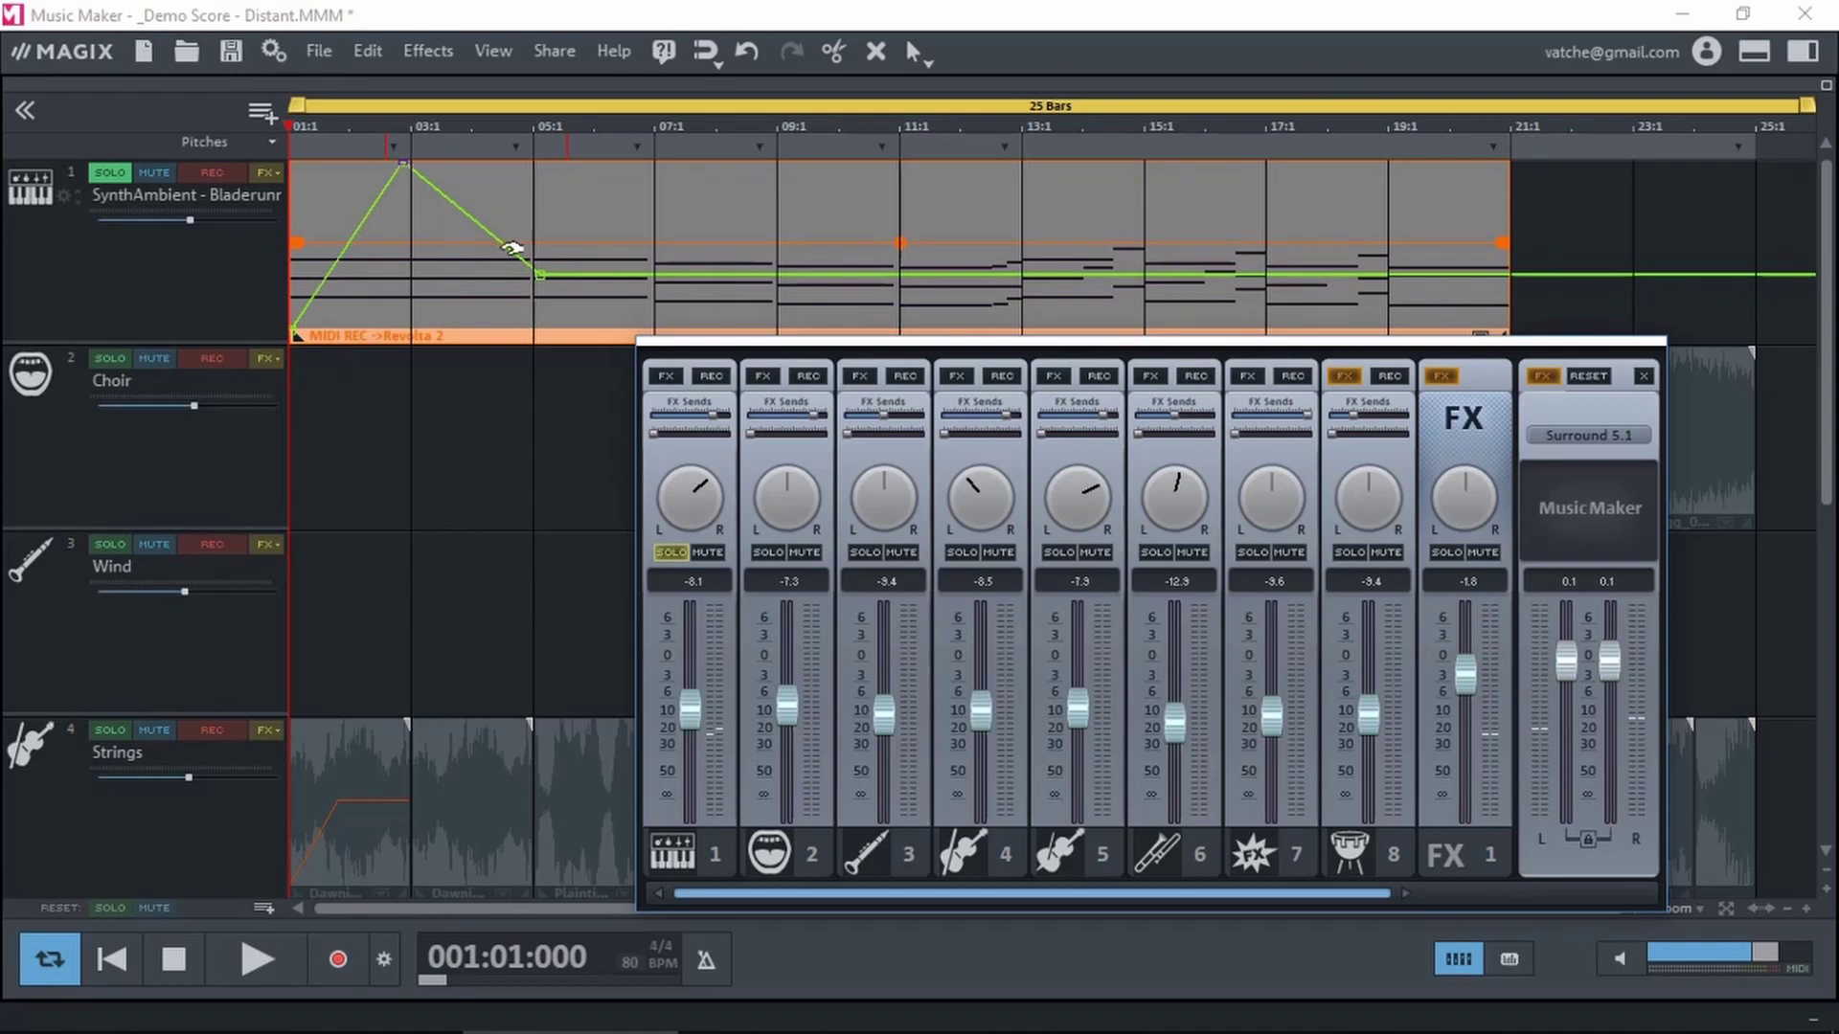
# Hide the volume curve on the SynthAmbient track and play the opening bars without it
pyautogui.click(274, 167)
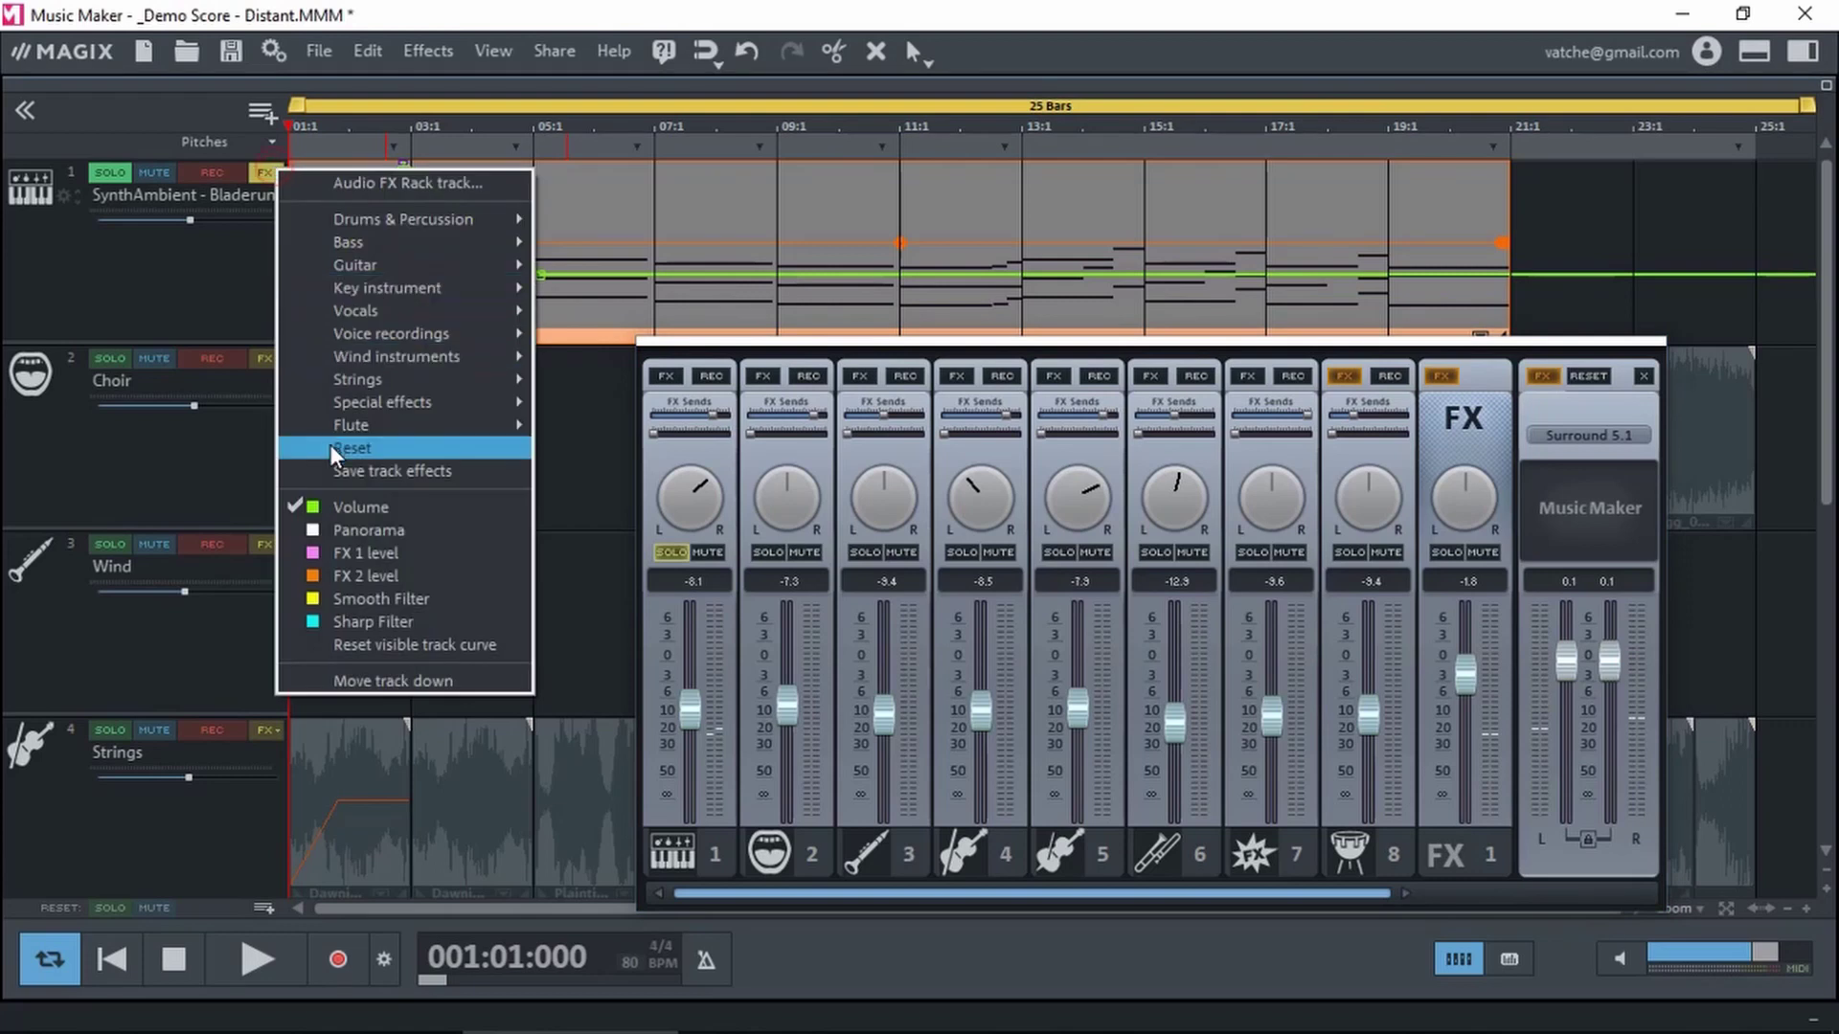
pyautogui.click(336, 508)
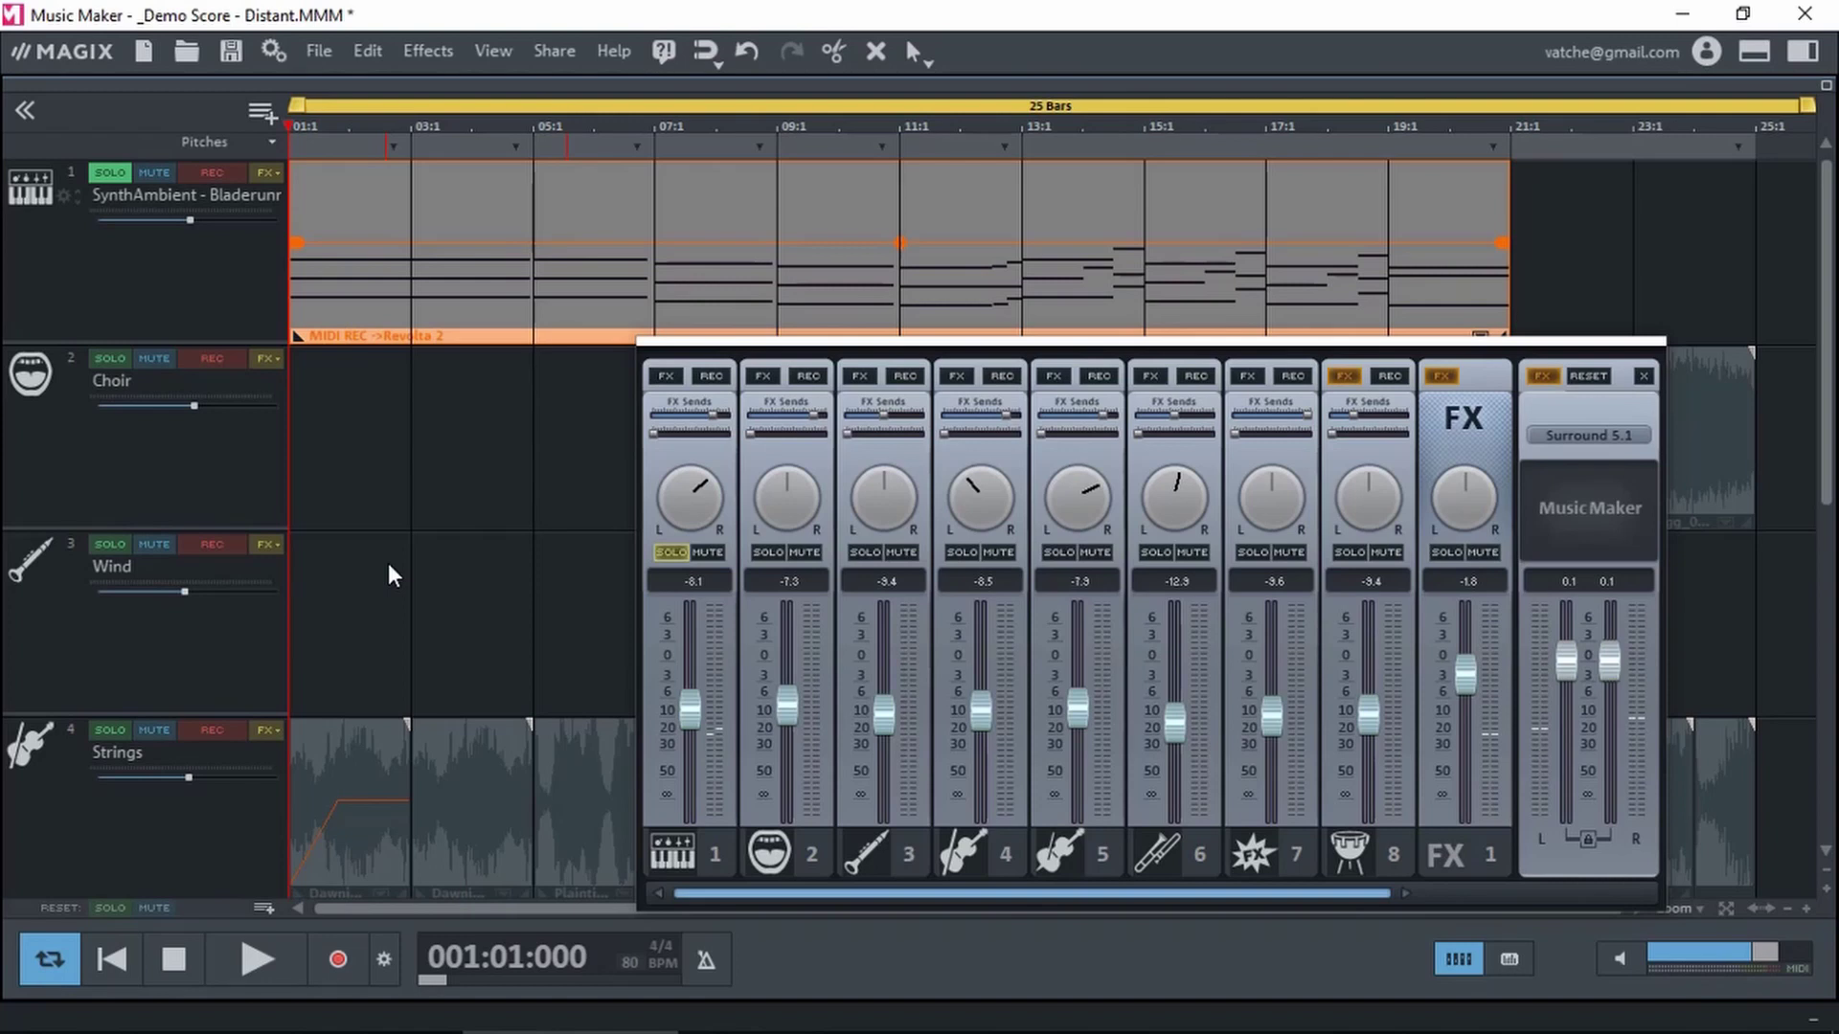
pyautogui.press('space')
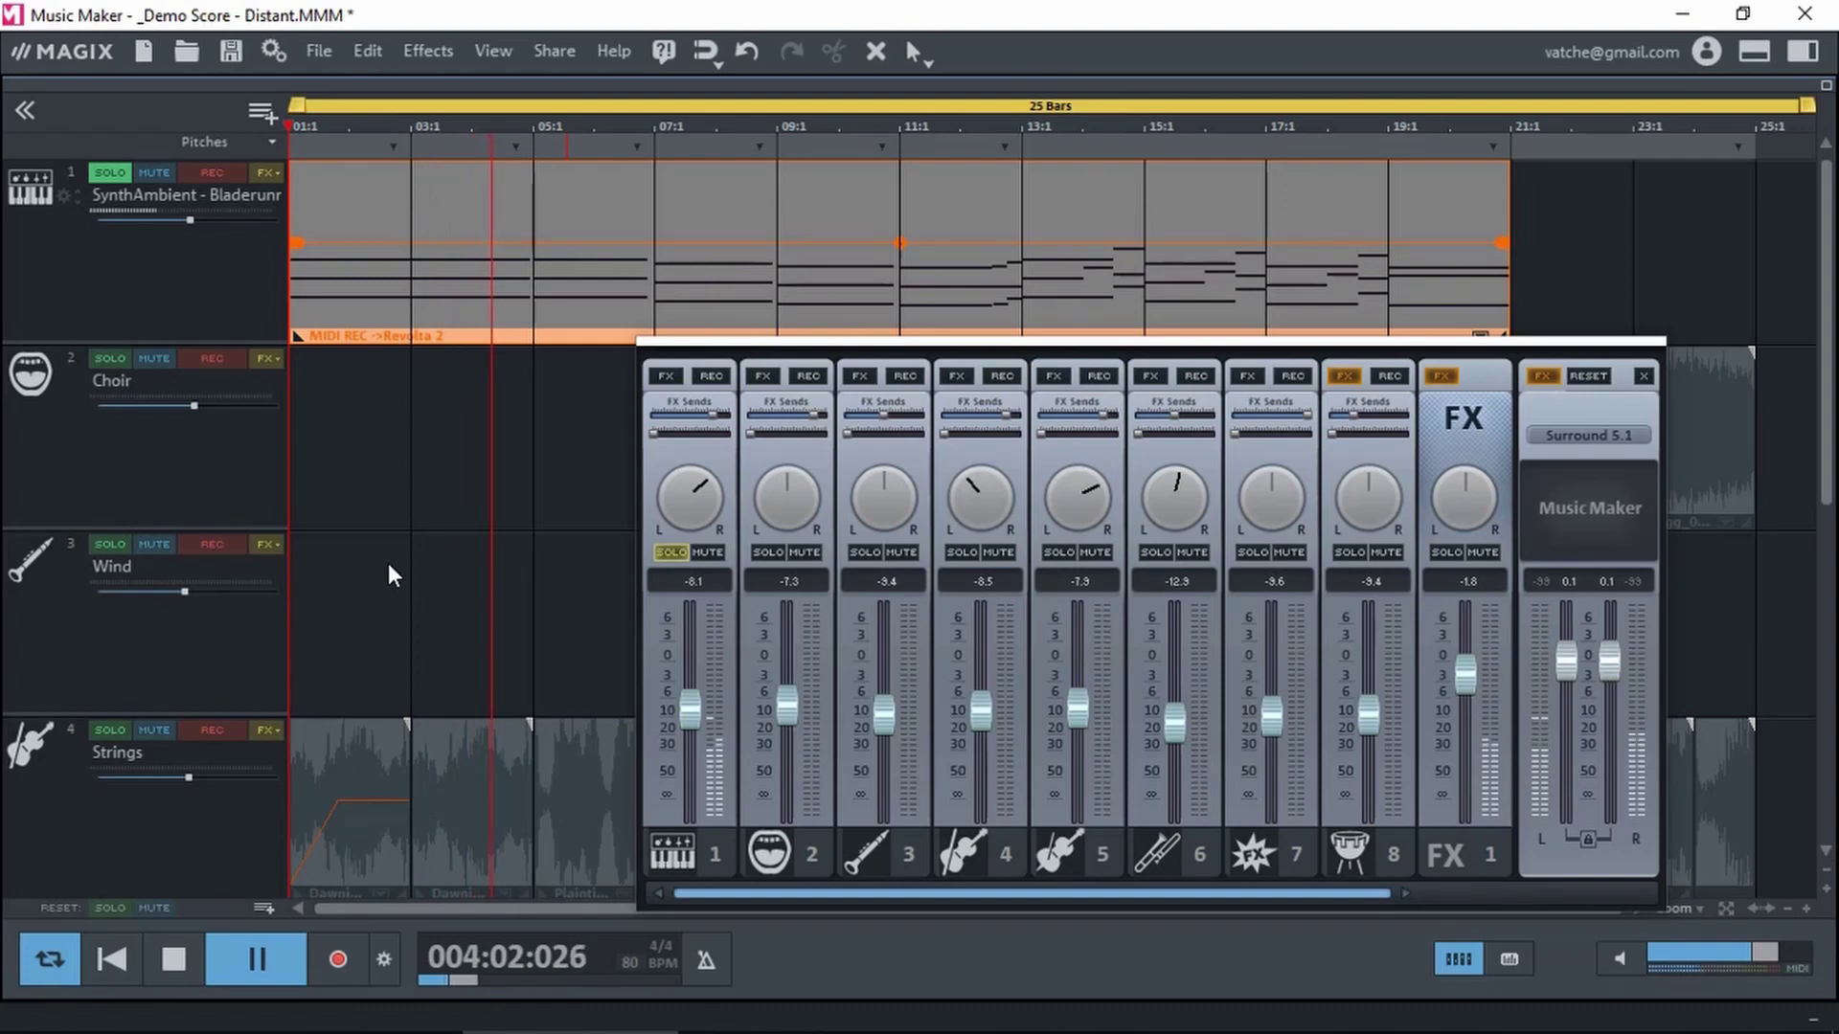
pyautogui.press('space')
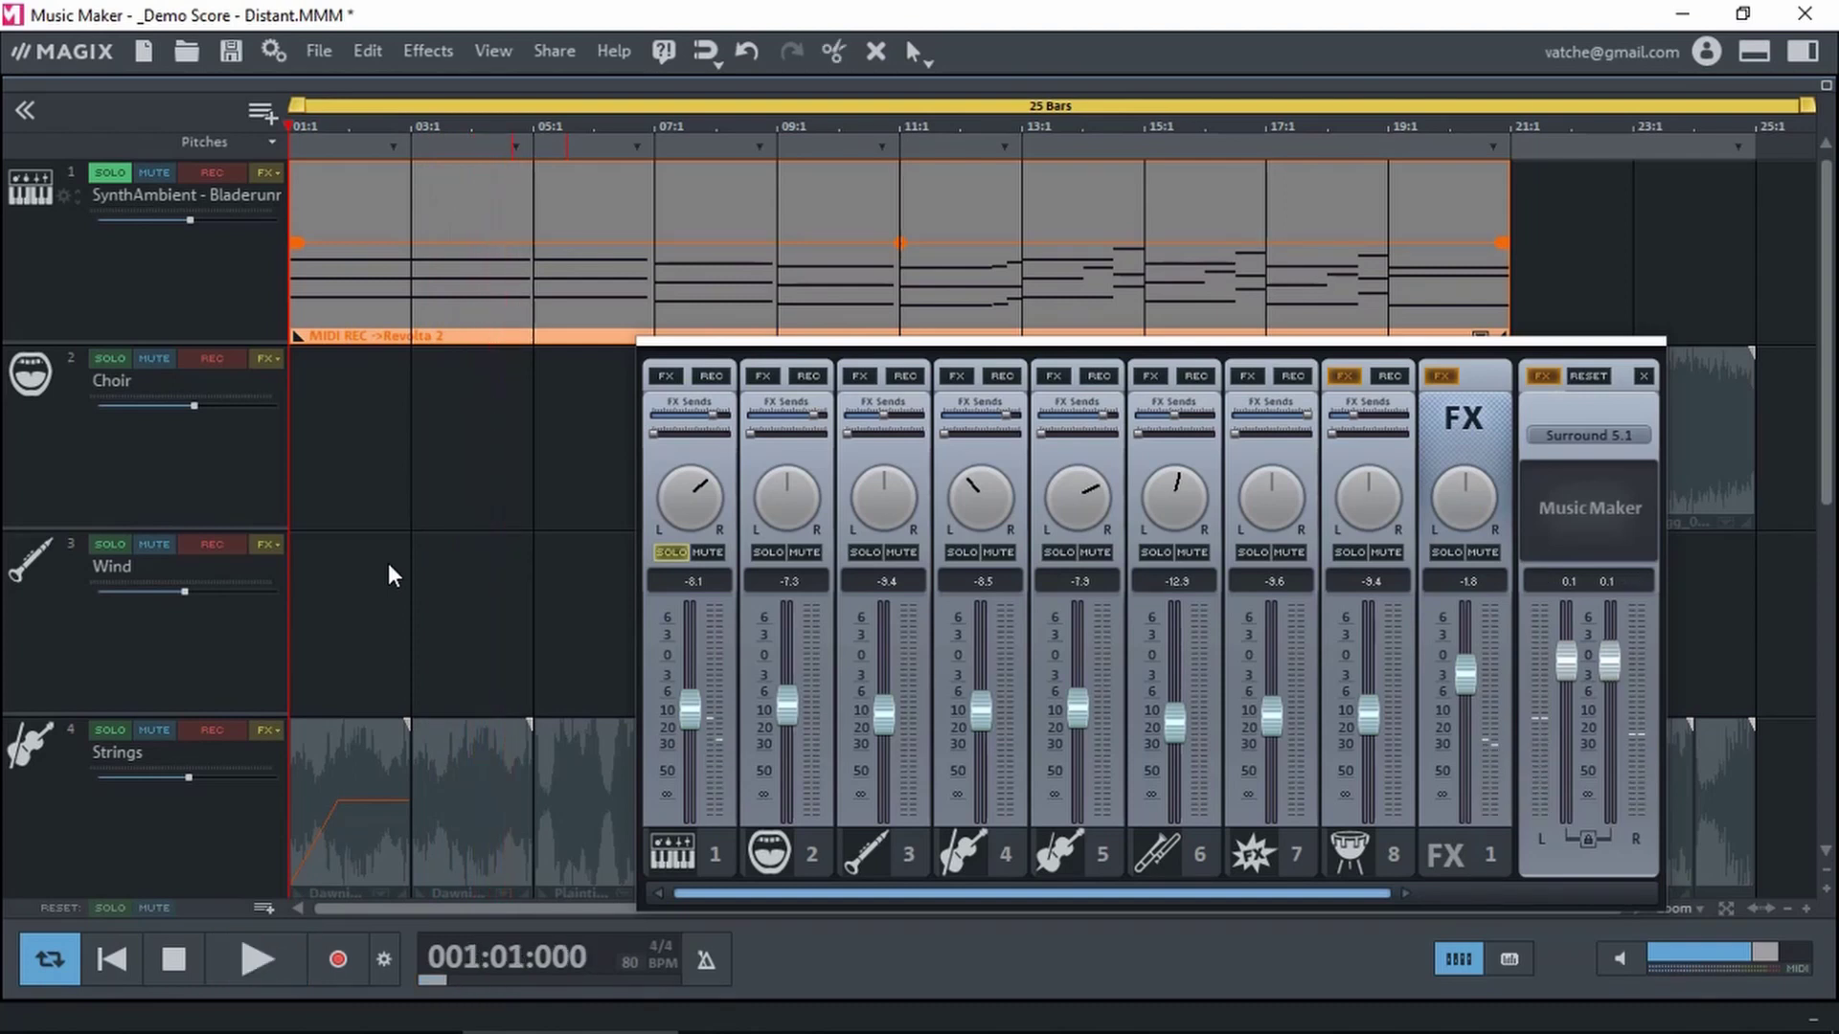
# Show the SynthAmbient volume curve again and play the opening bars with it active
pyautogui.click(276, 169)
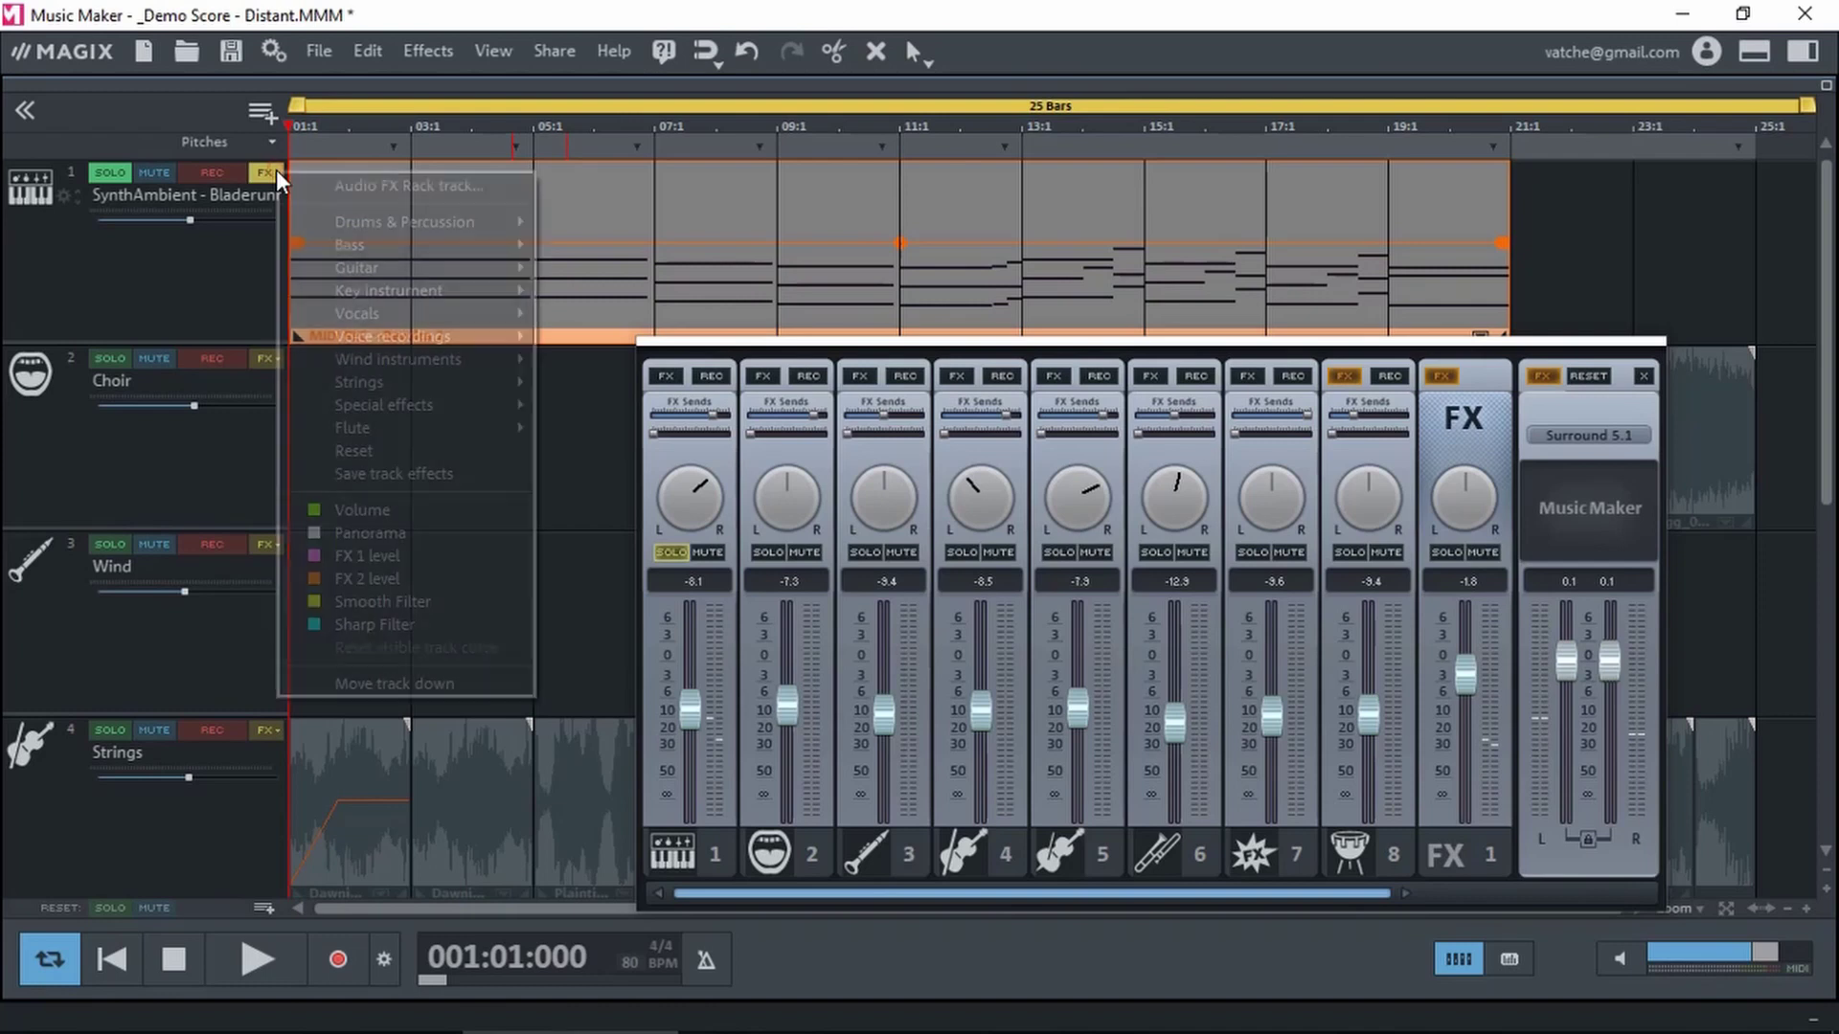
pyautogui.click(342, 510)
pyautogui.press('space')
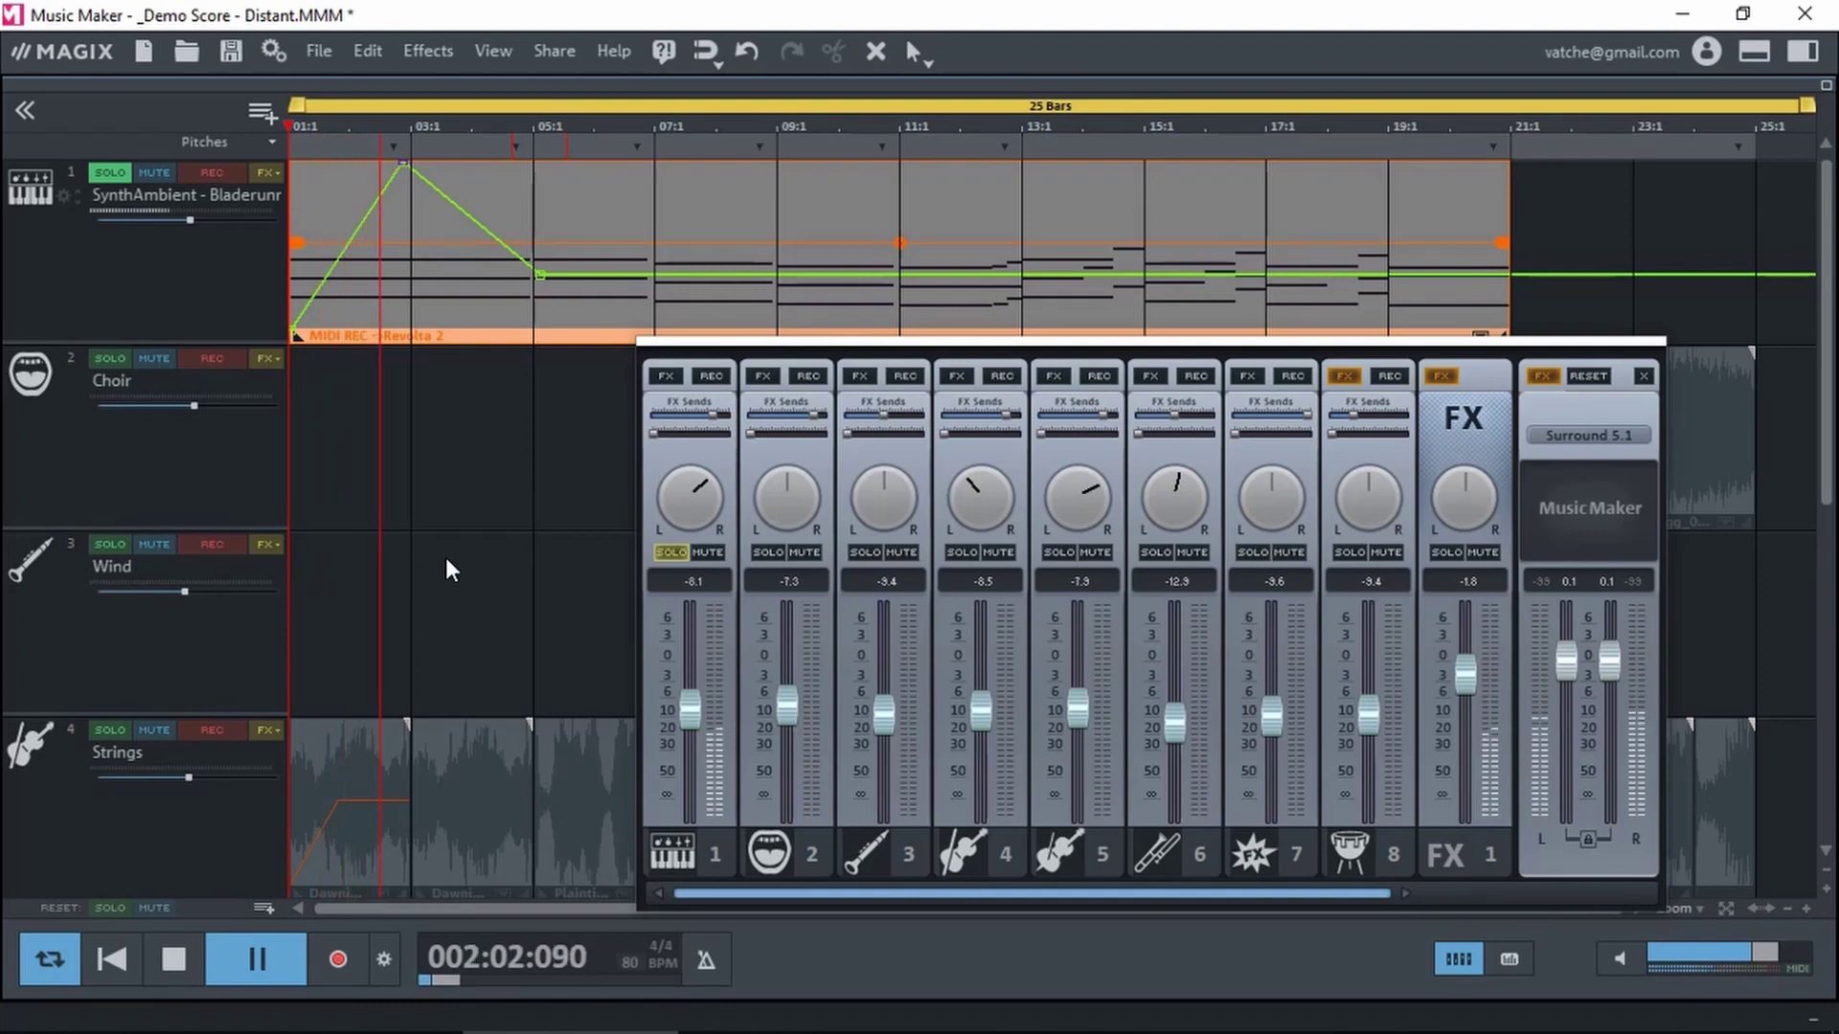
pyautogui.press('space')
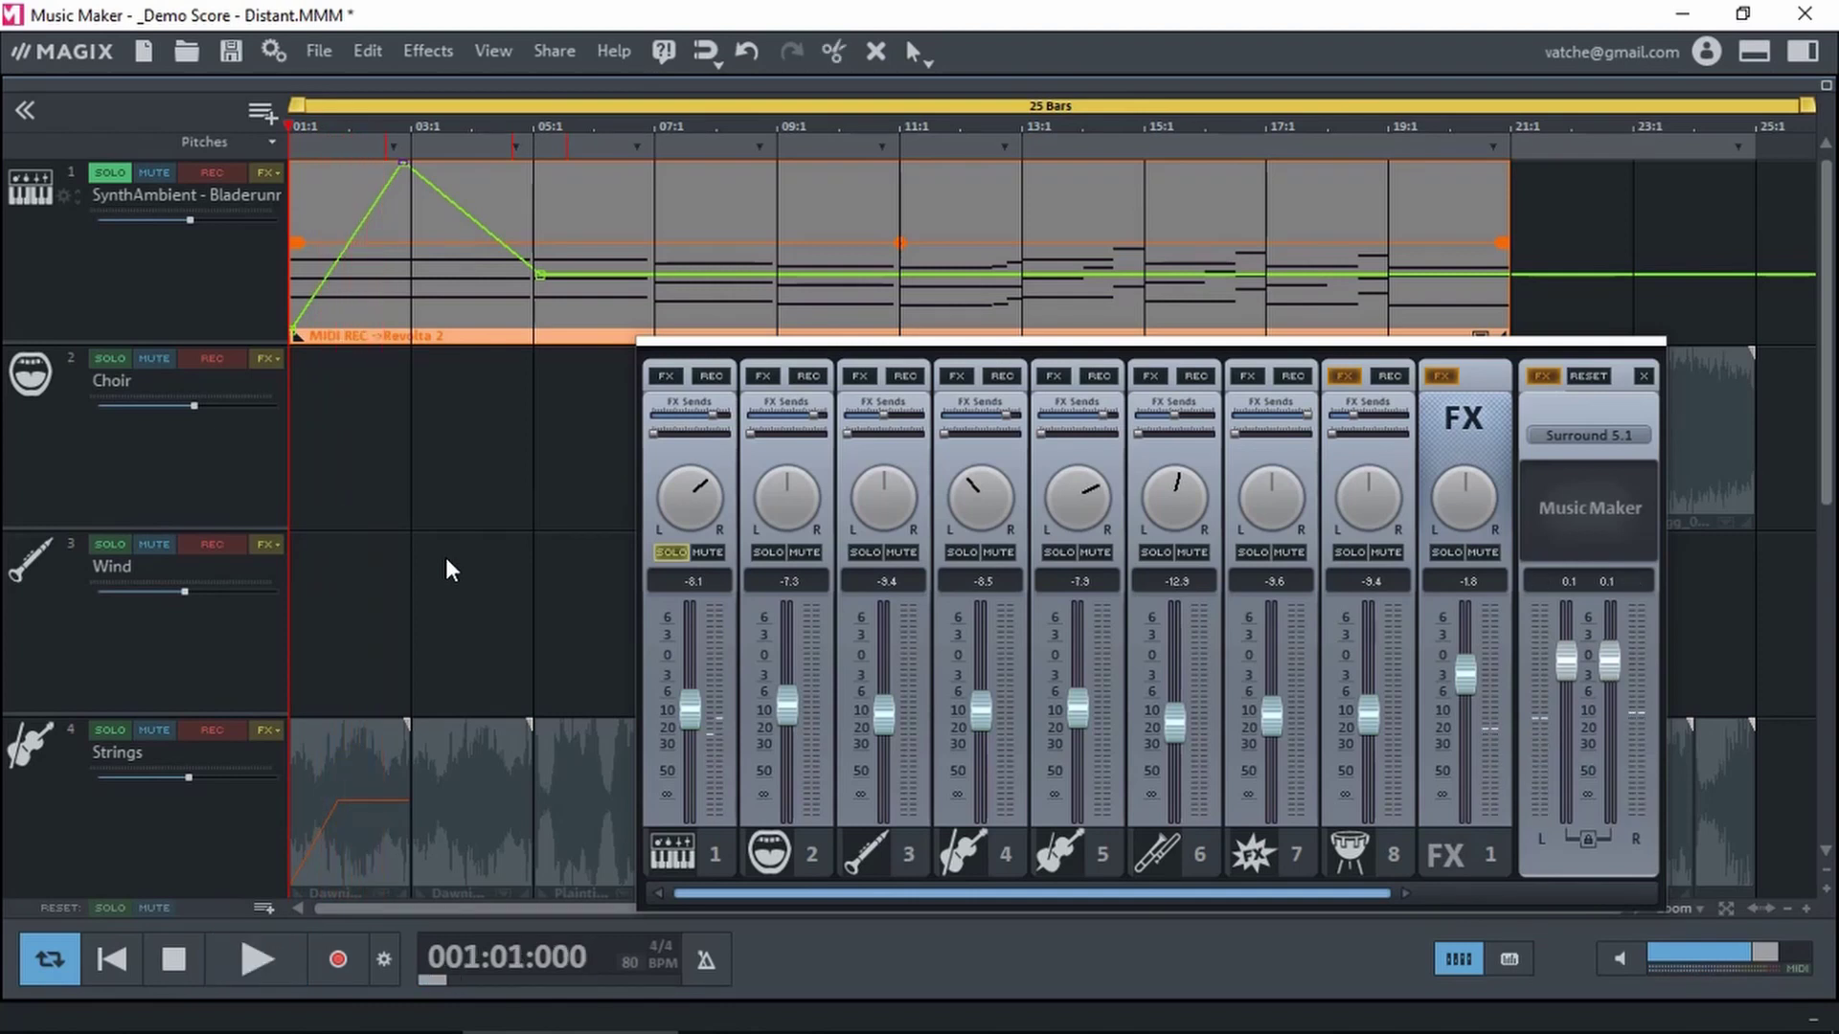
# Switch the SynthAmbient track to its panorama curve and add points at bars 3 to 6, with a peak at bar 4 and a dip at bar 5
pyautogui.click(268, 172)
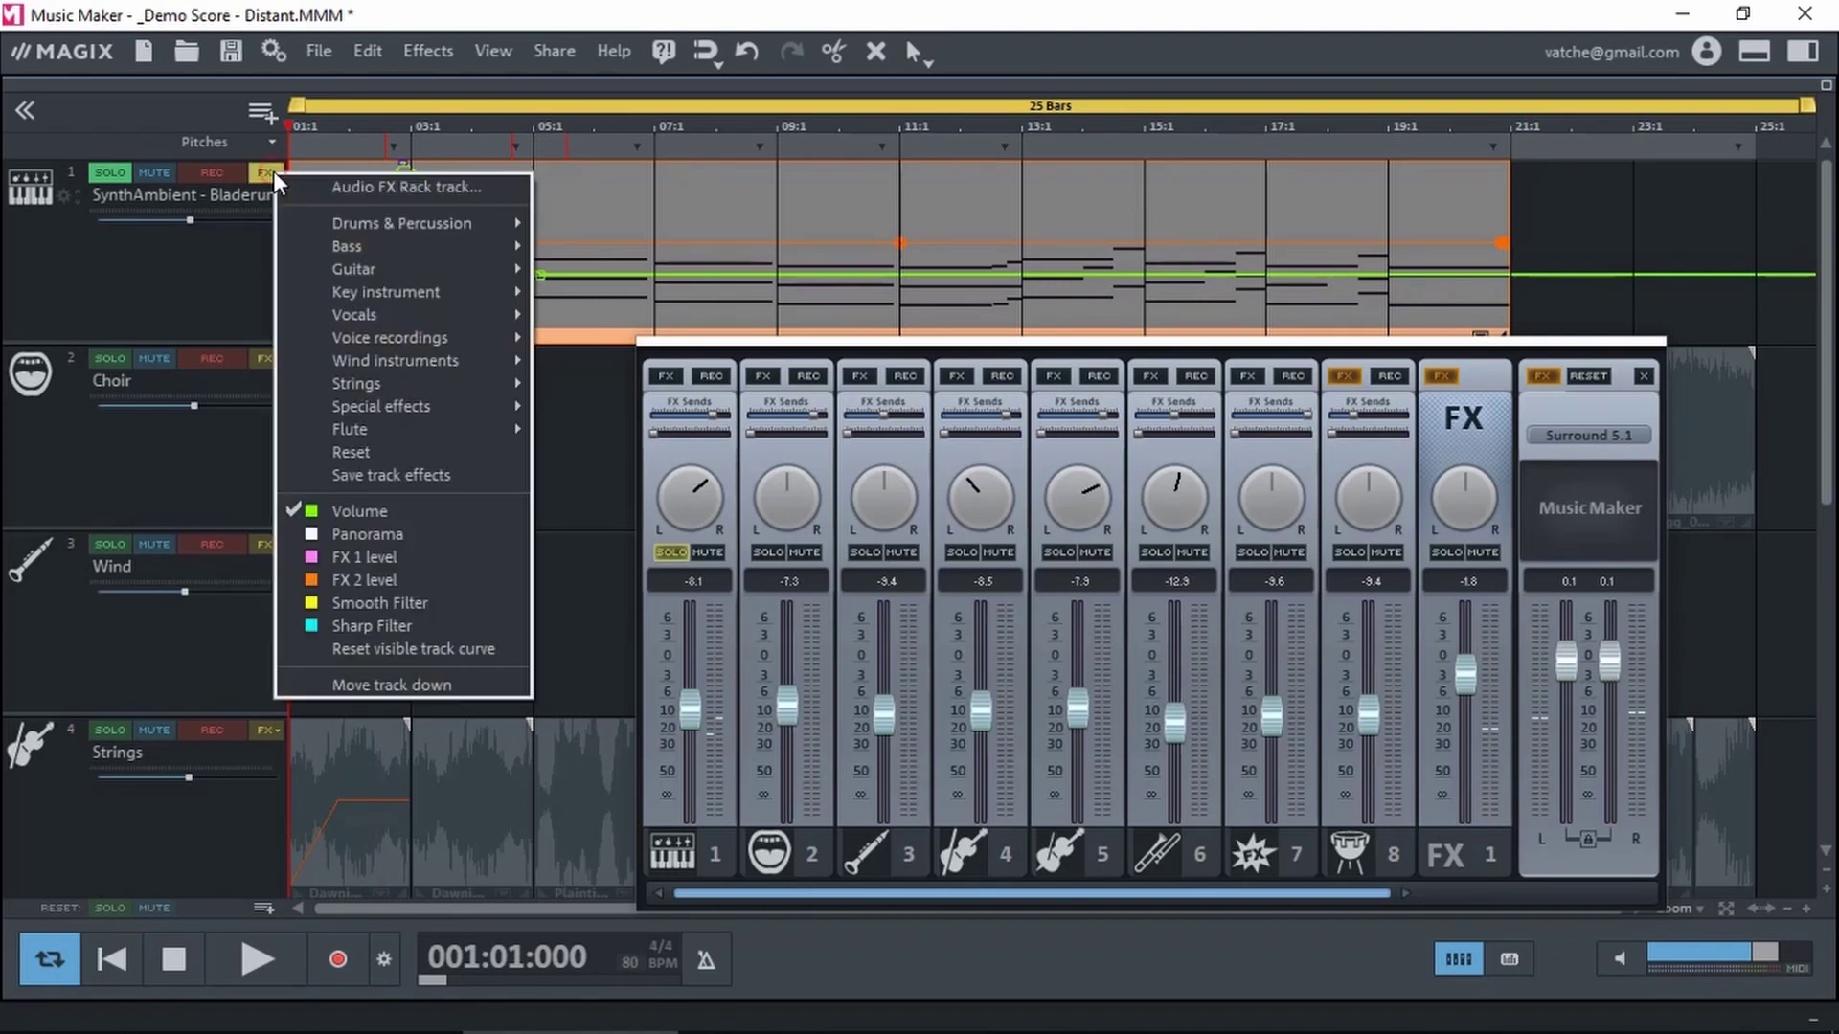
pyautogui.click(341, 536)
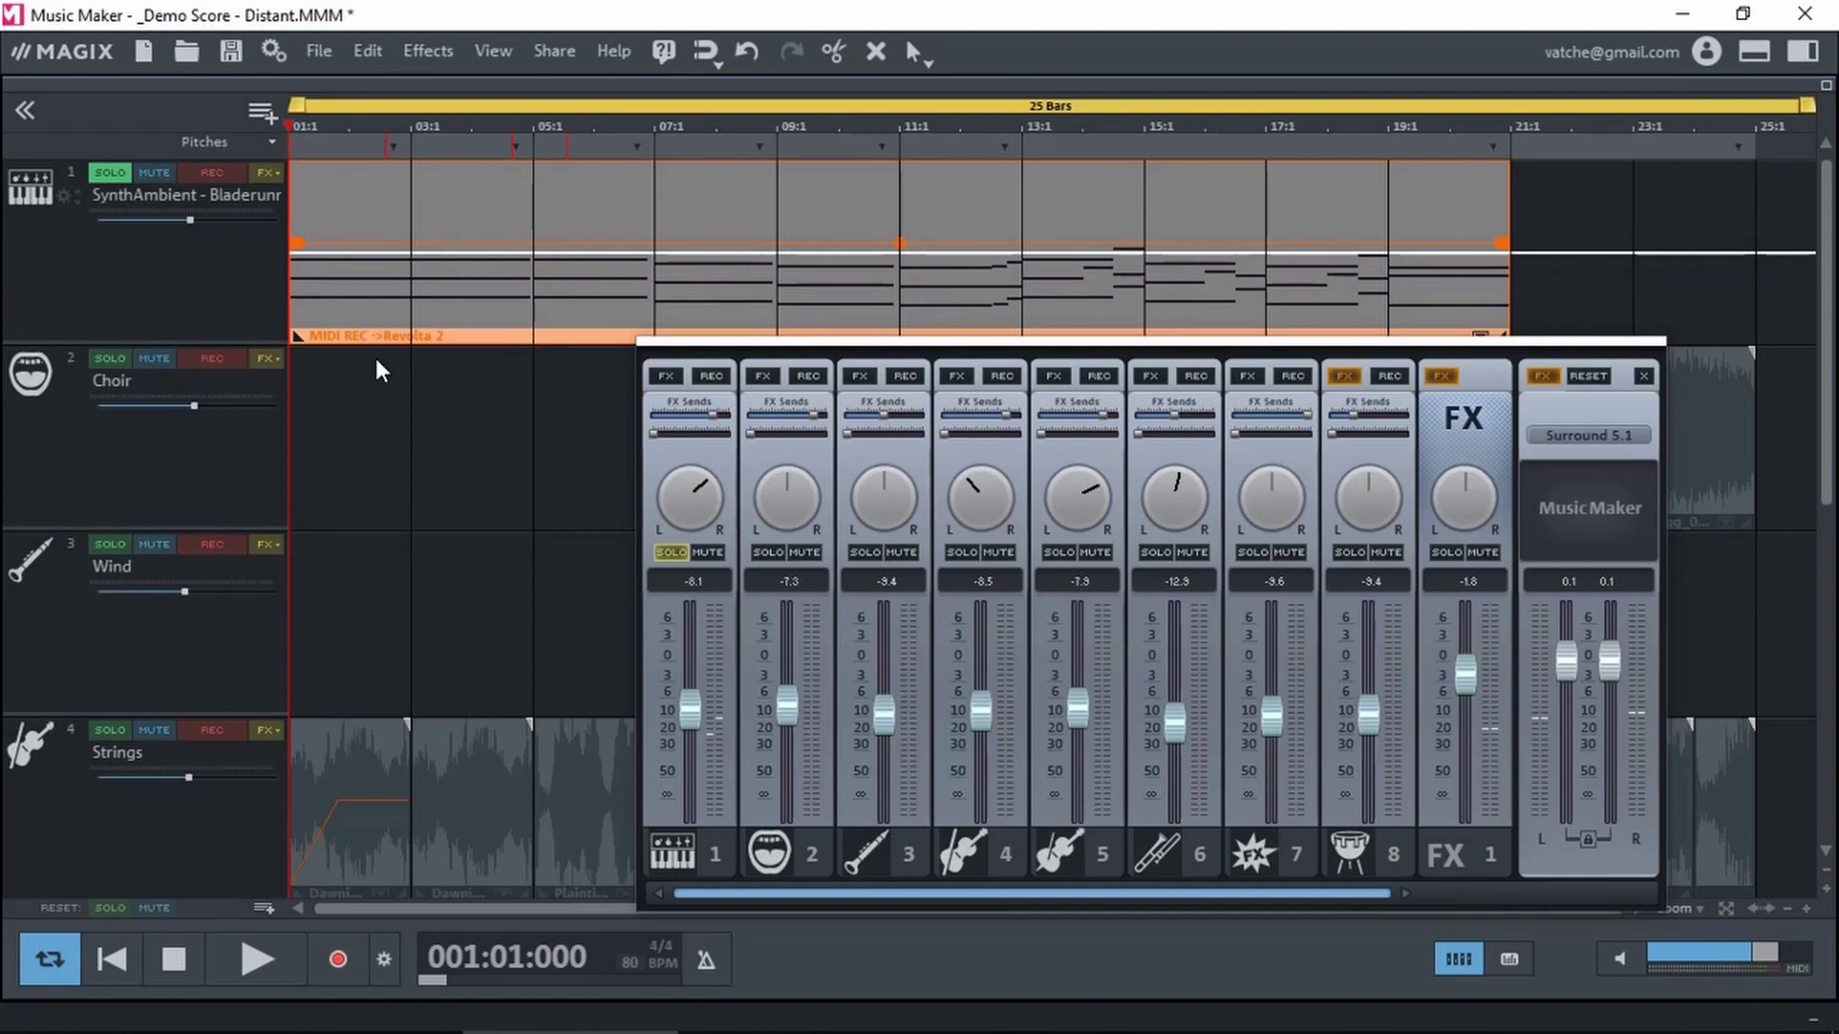
pyautogui.click(412, 254)
pyautogui.click(477, 256)
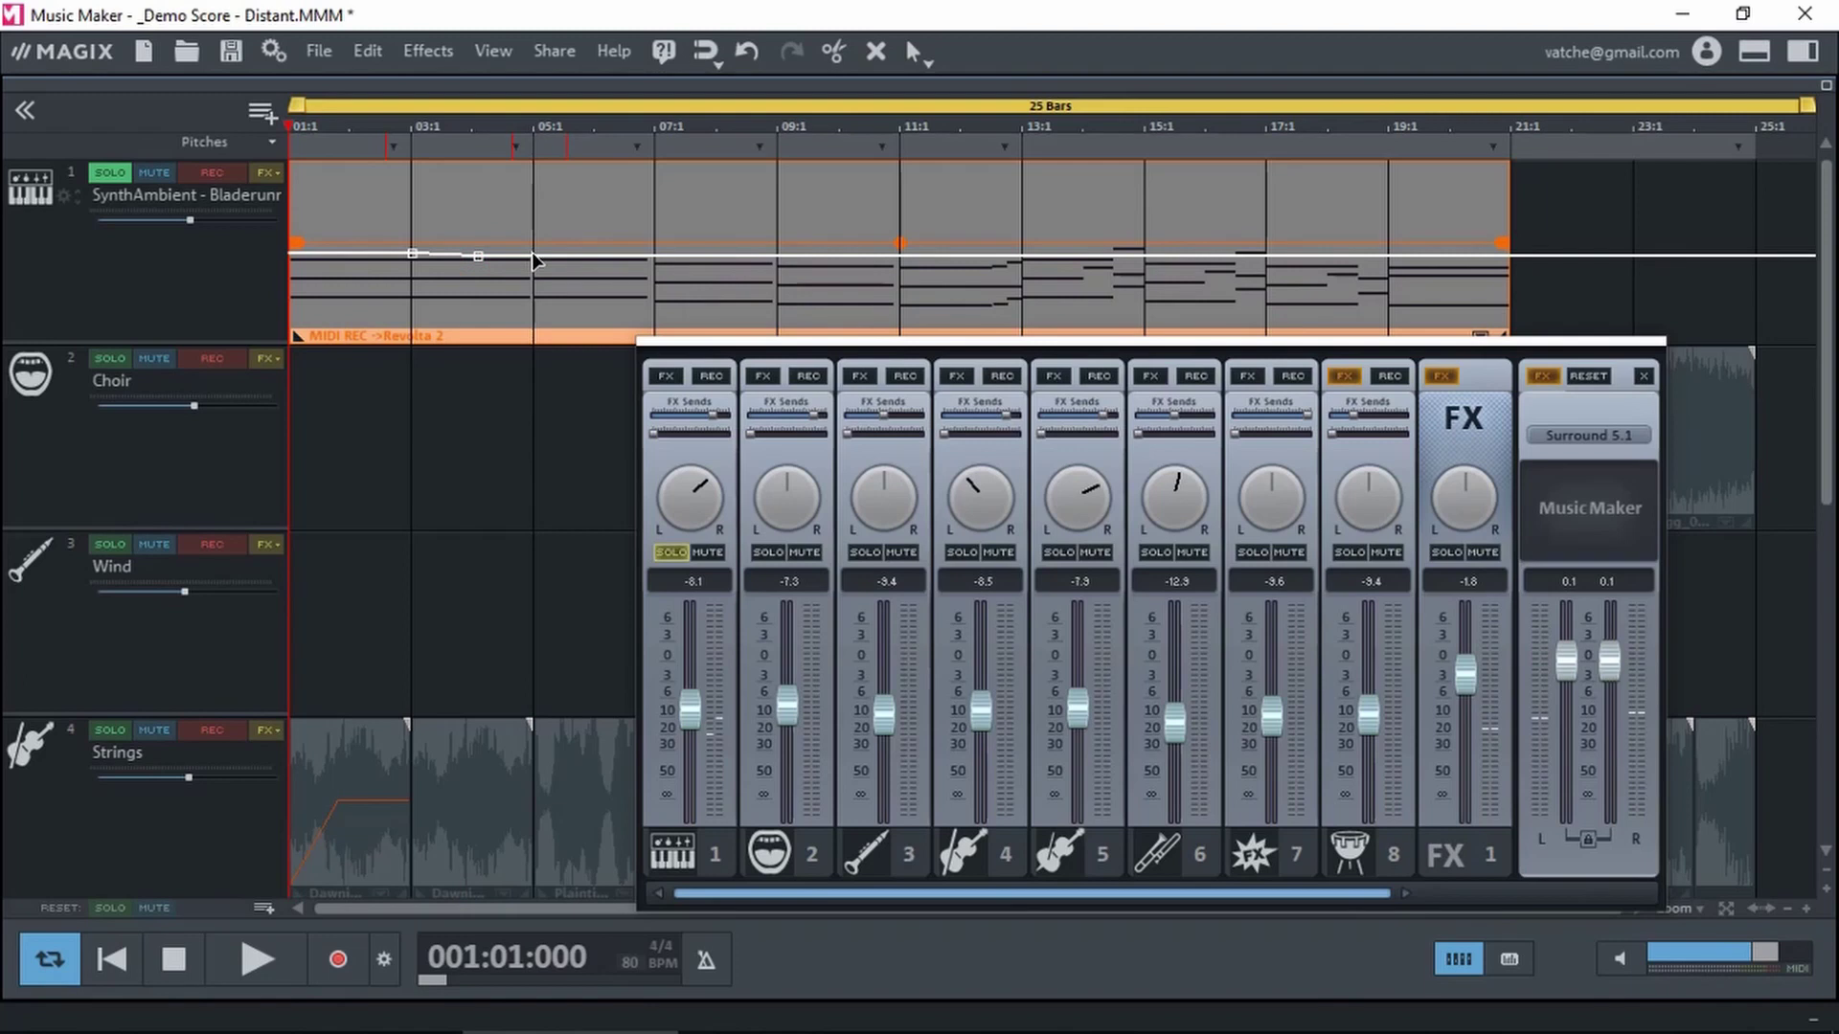
pyautogui.click(534, 255)
pyautogui.moveTo(476, 251); pyautogui.dragTo(473, 168)
pyautogui.click(536, 255)
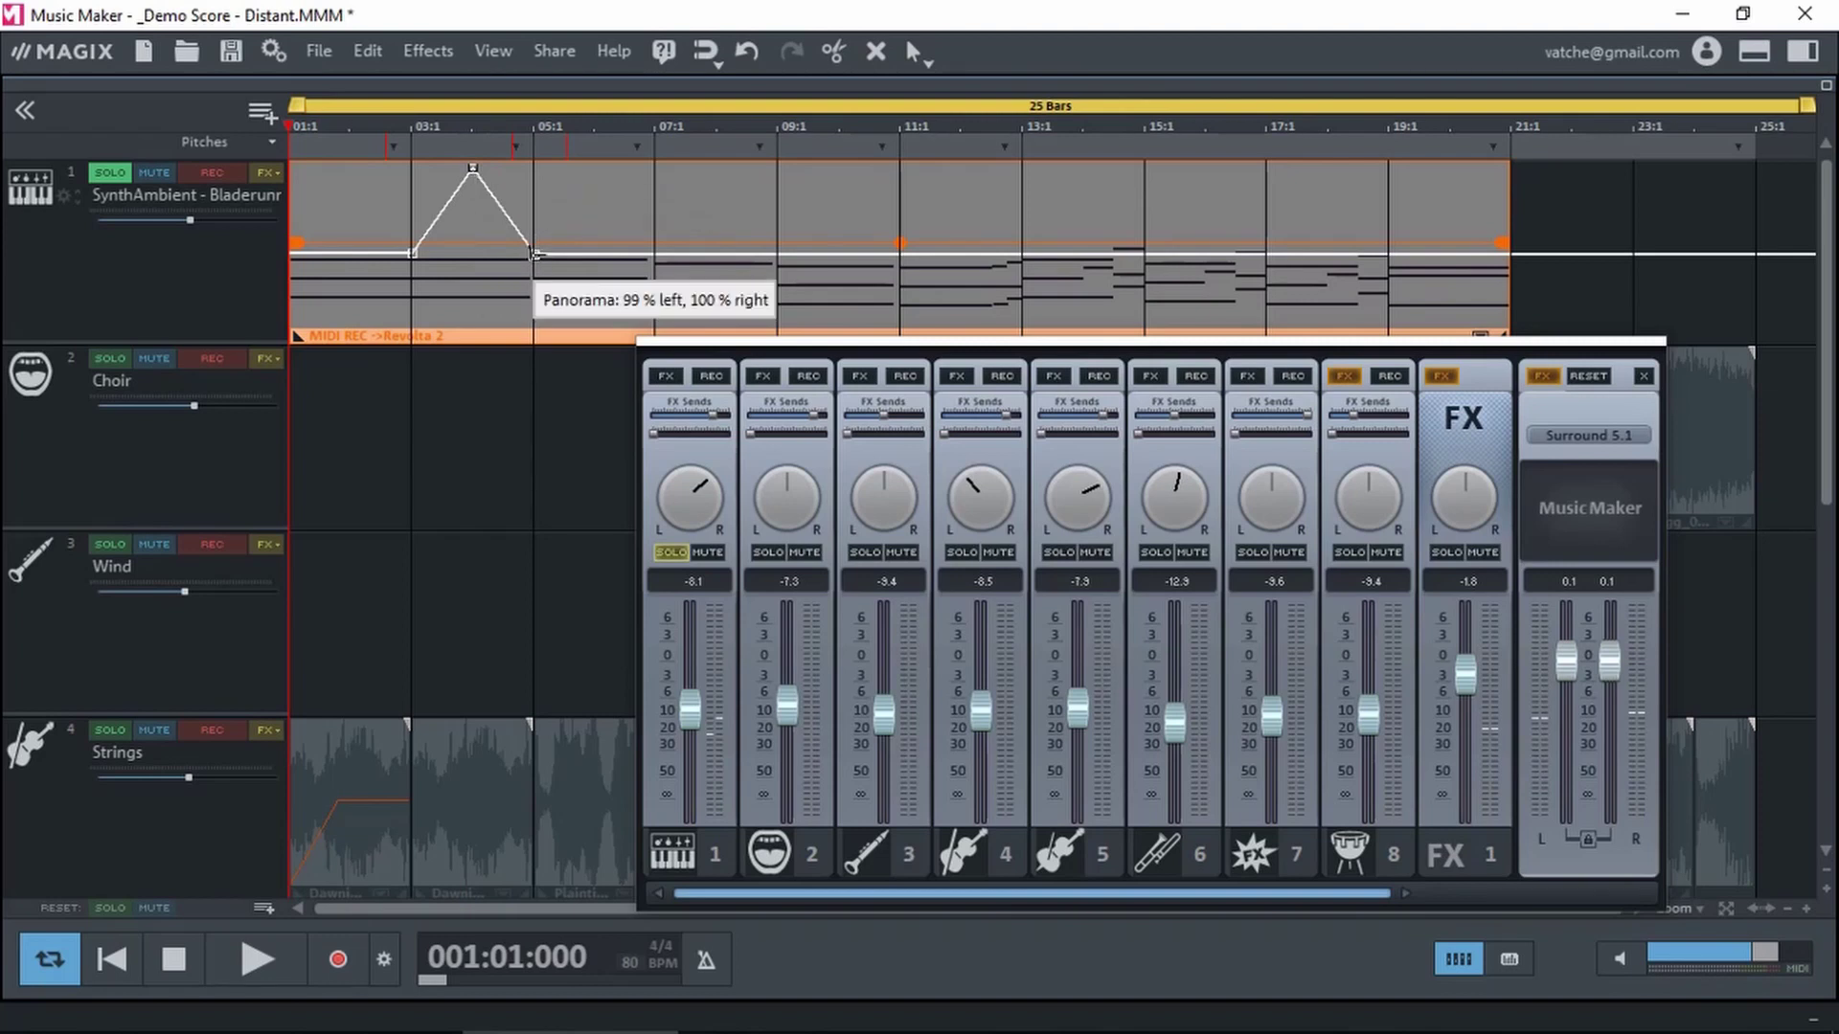
pyautogui.click(600, 252)
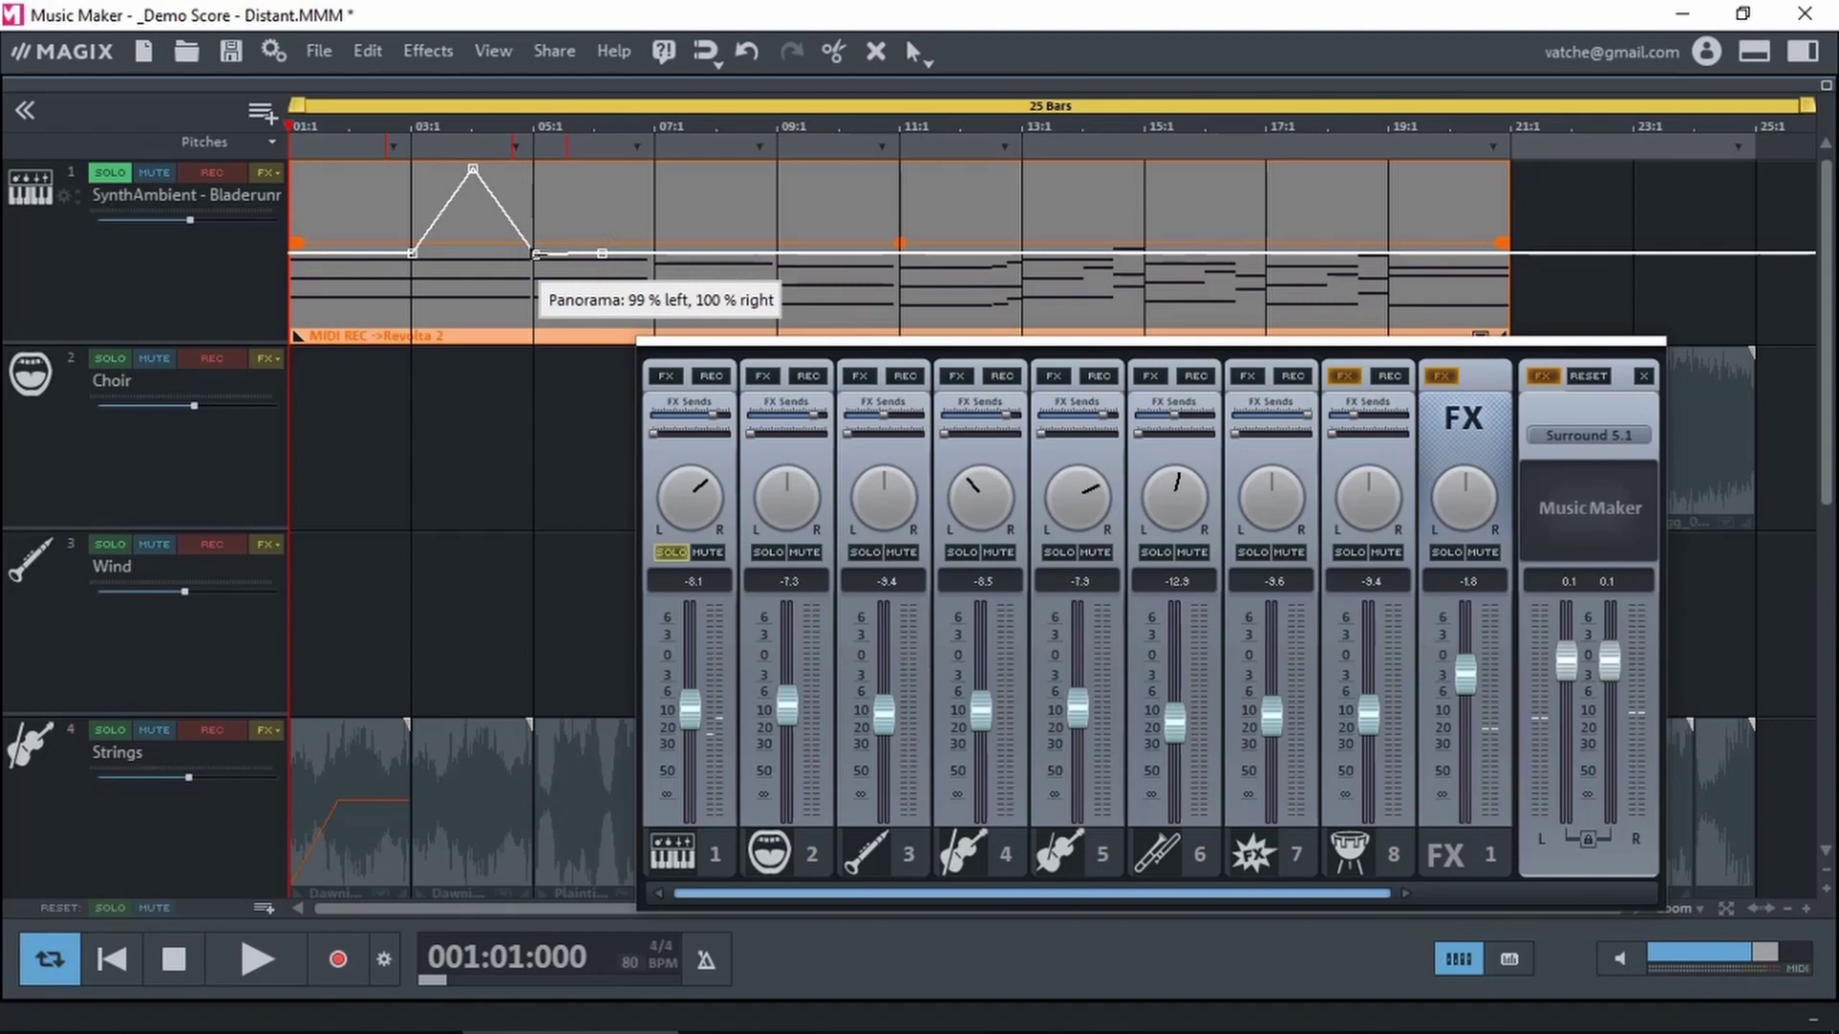
pyautogui.moveTo(536, 254); pyautogui.dragTo(538, 326)
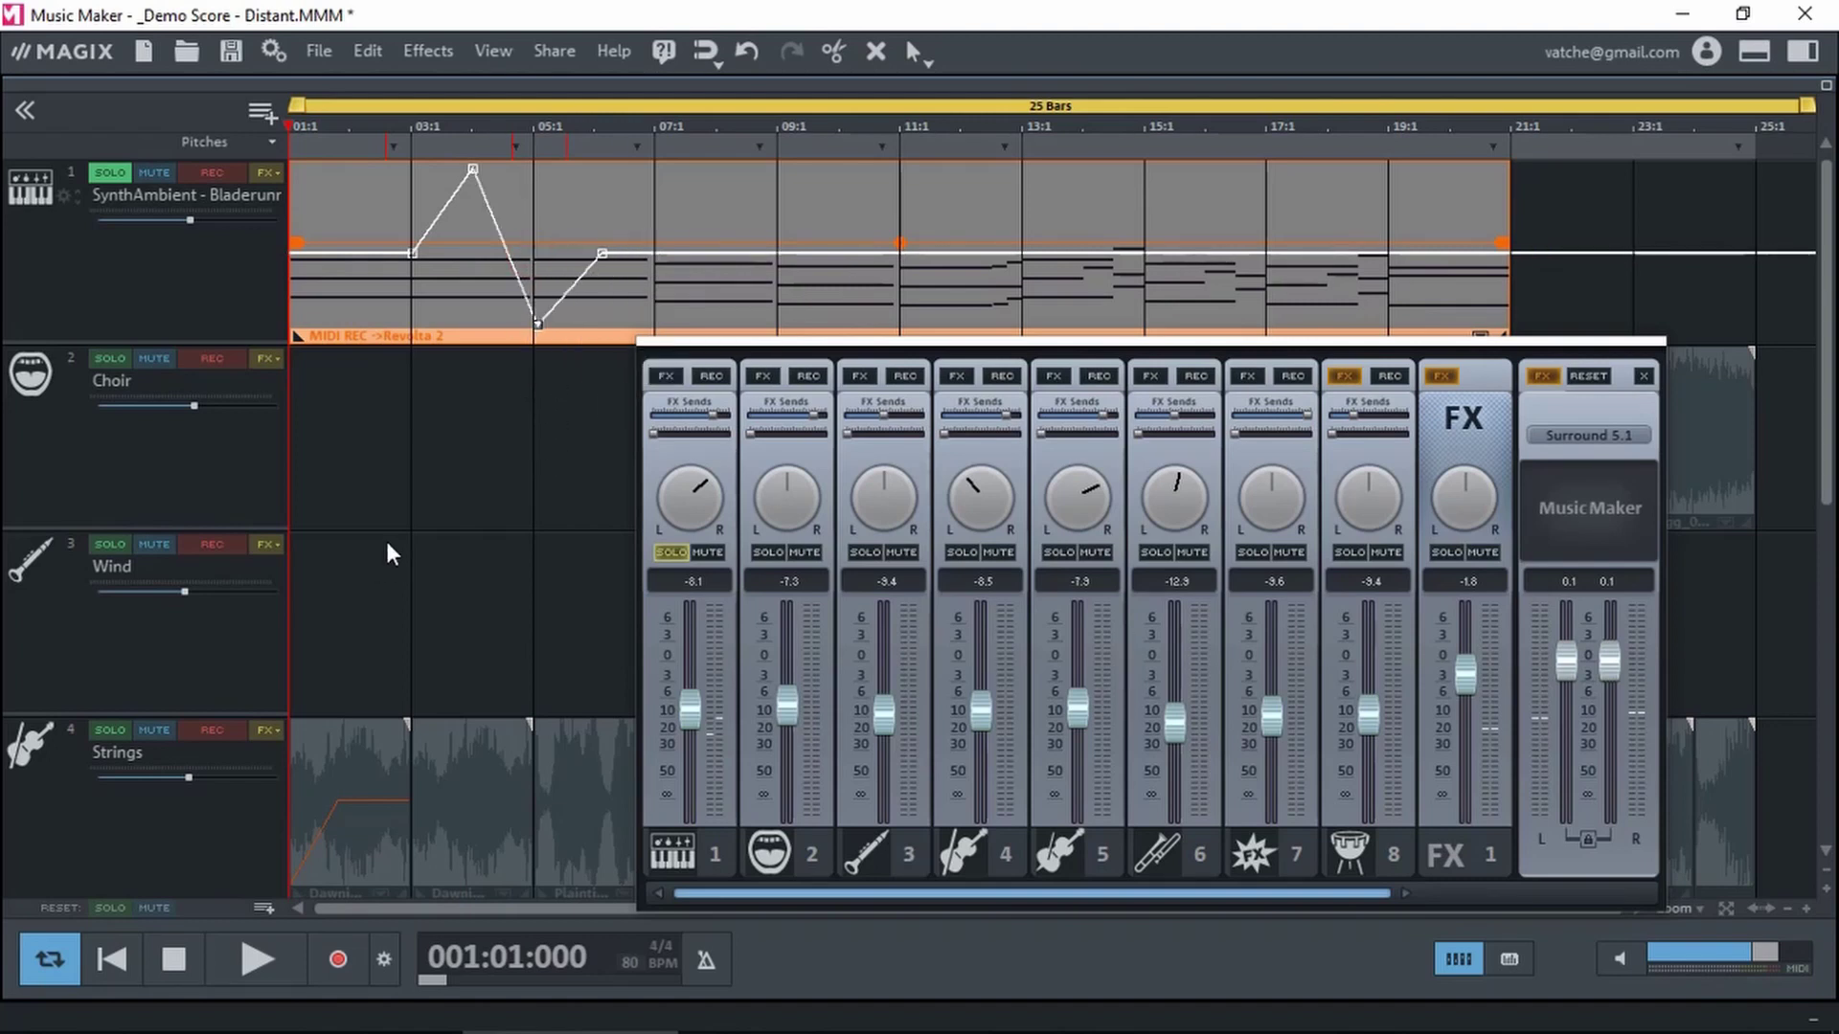
# Play the opening bars with the panorama curve shown and with it hidden to compare the panning
pyautogui.press('space')
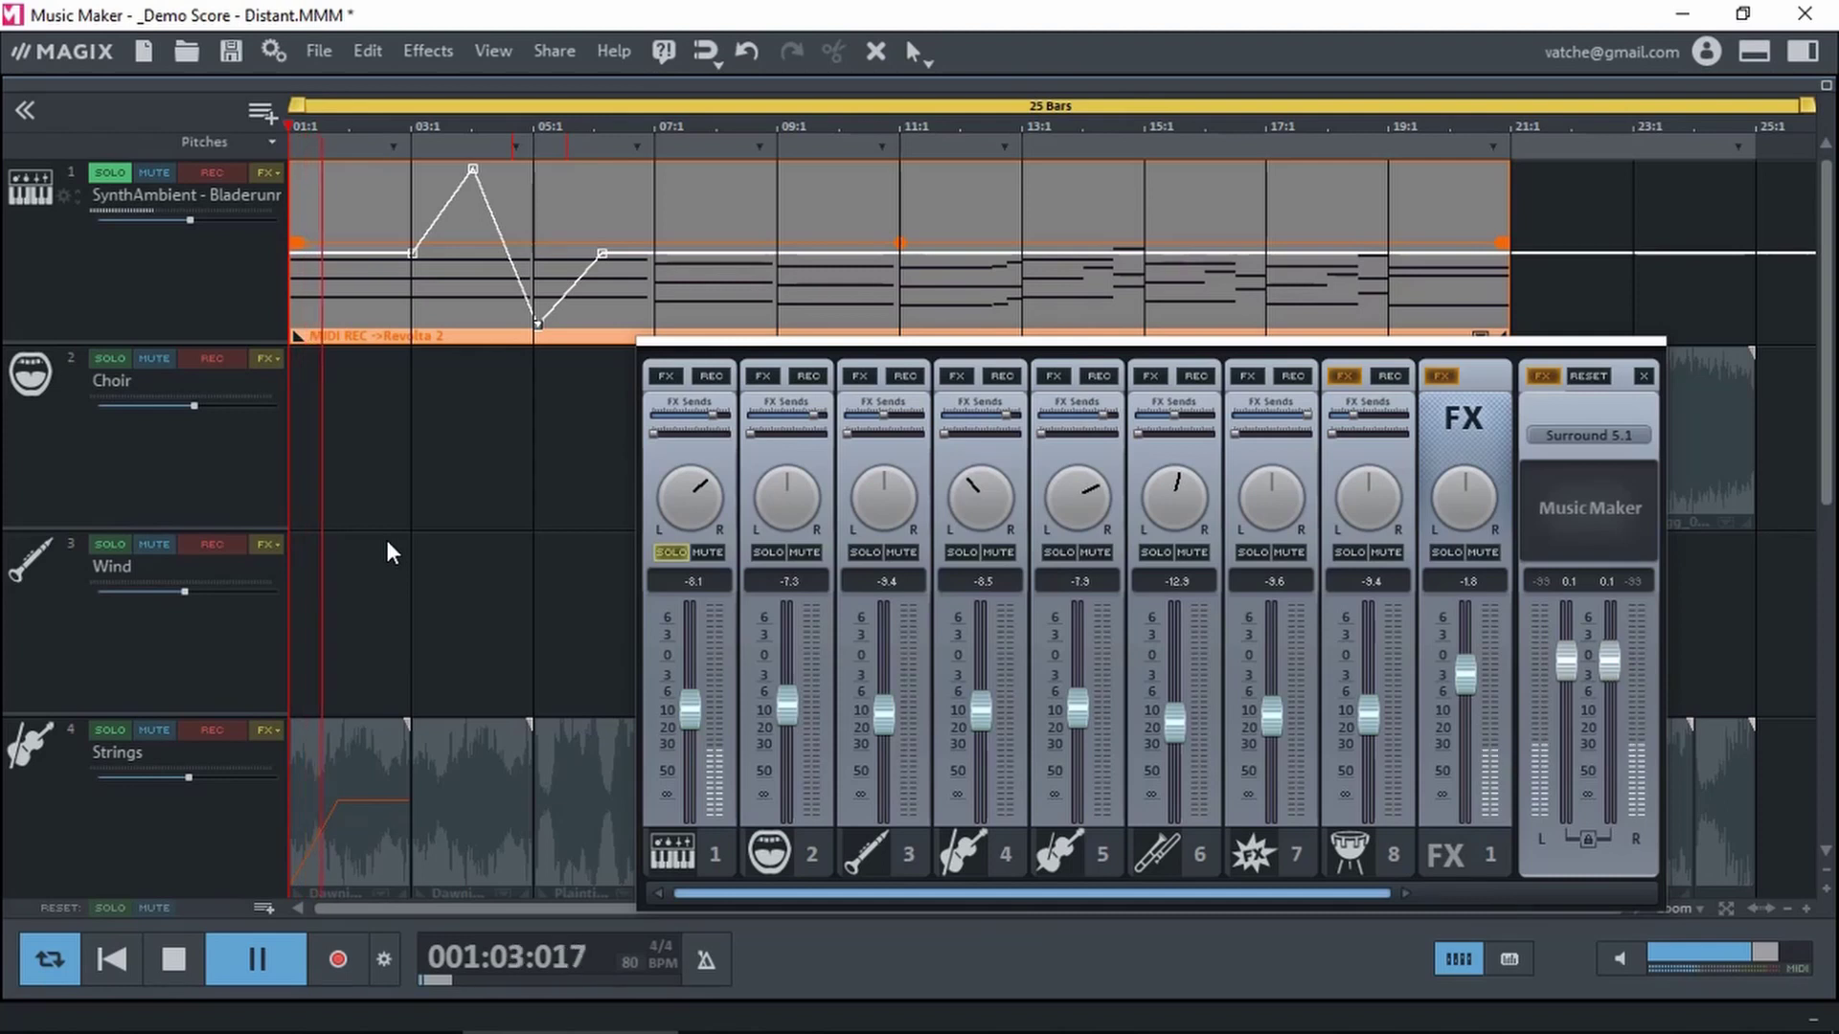
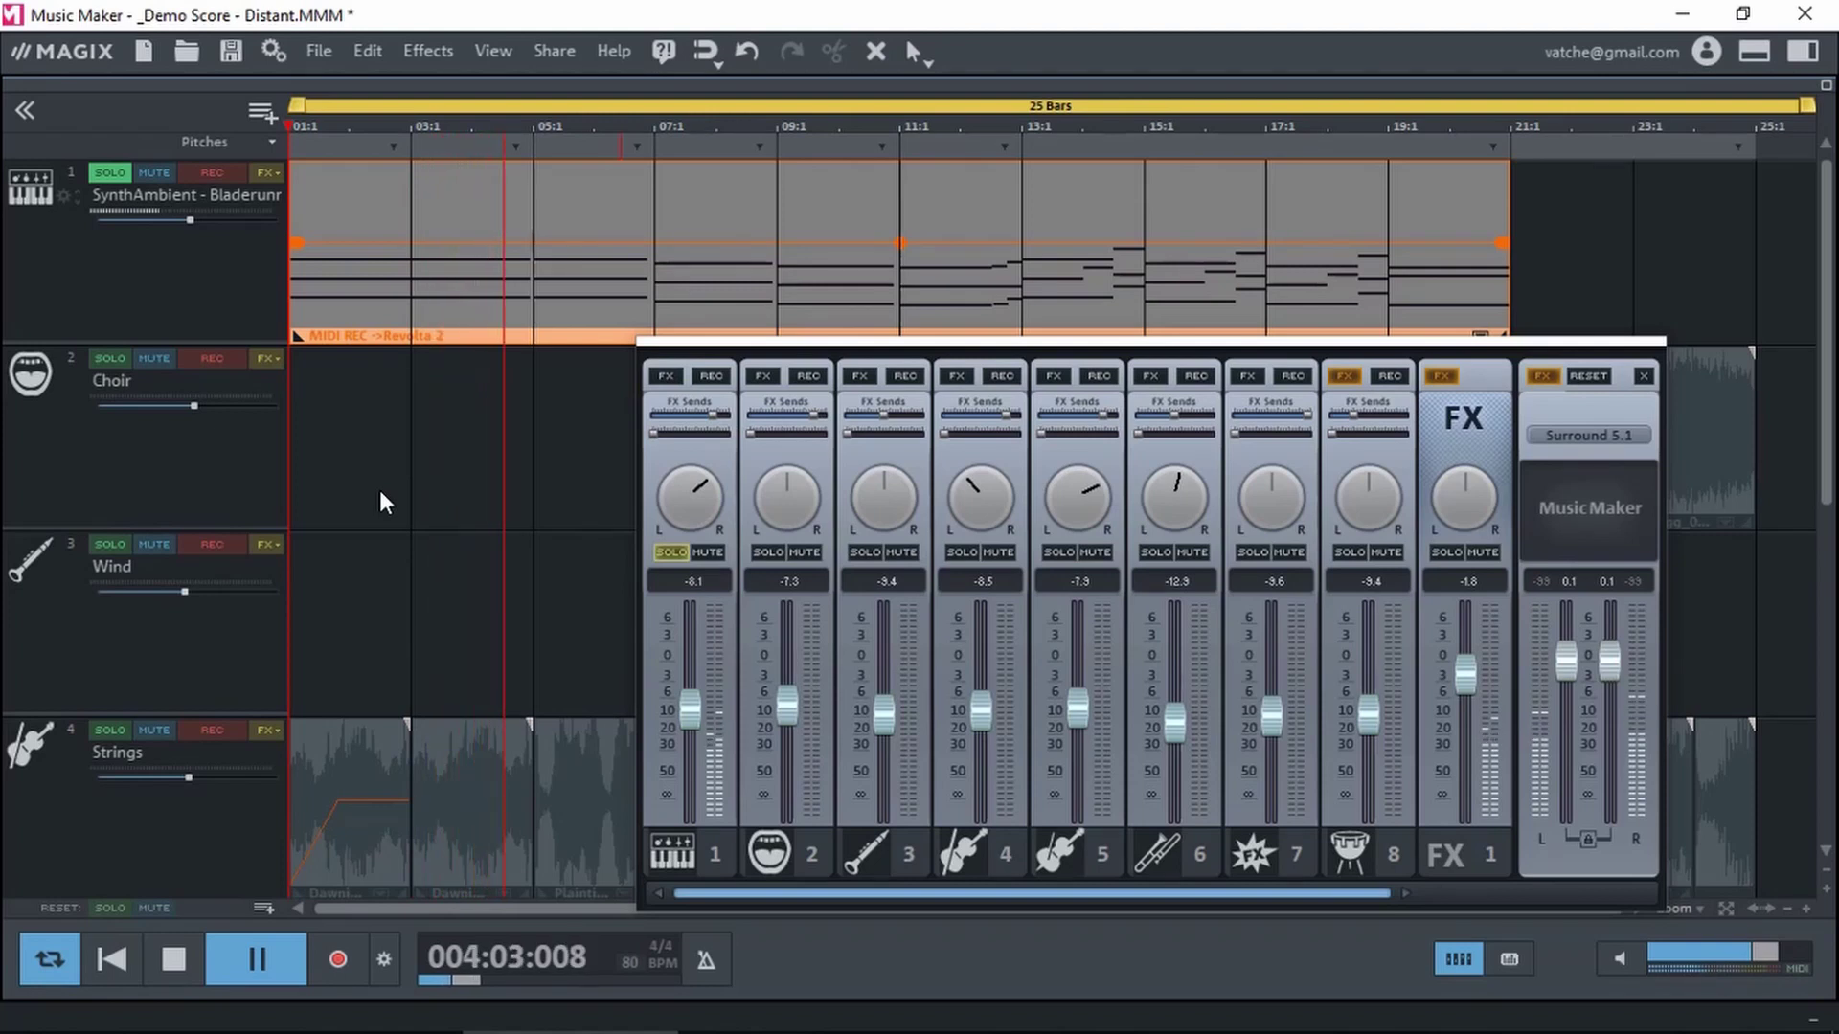
pyautogui.press('space')
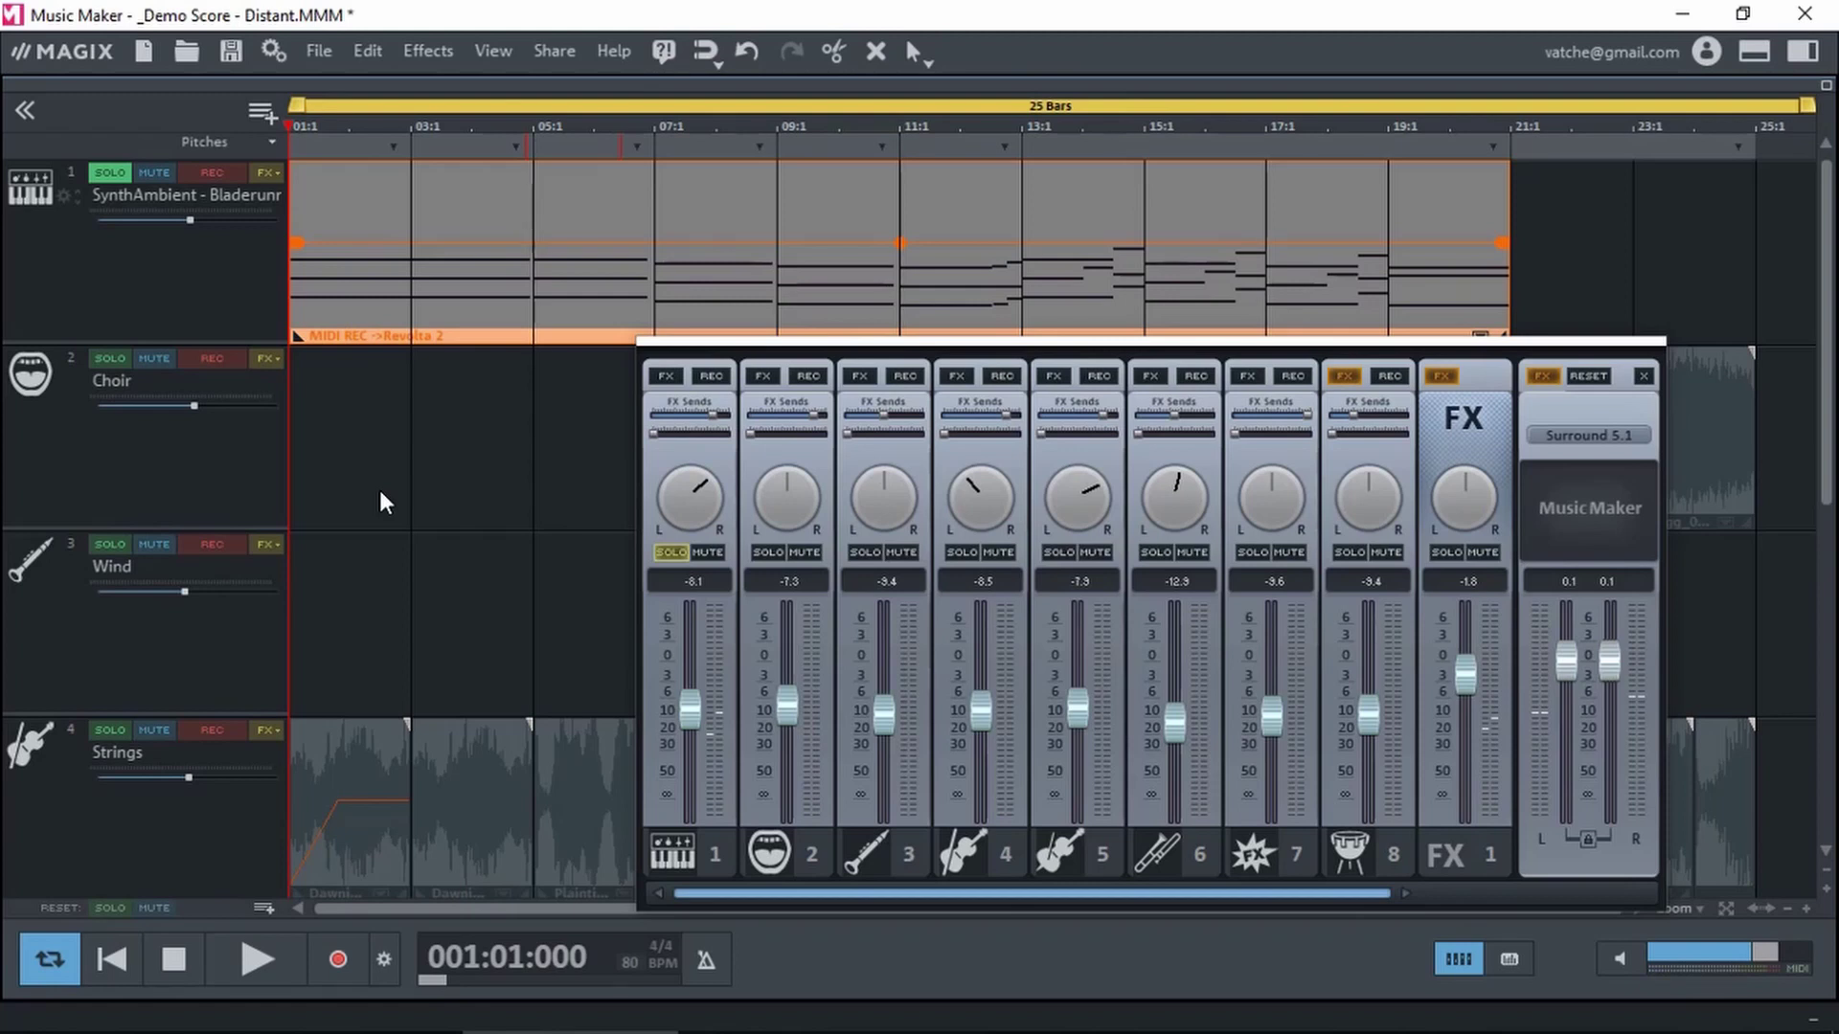
# Show the SynthAmbient panorama curve again and set the track 1 pan knob in the mixer to center
pyautogui.click(272, 175)
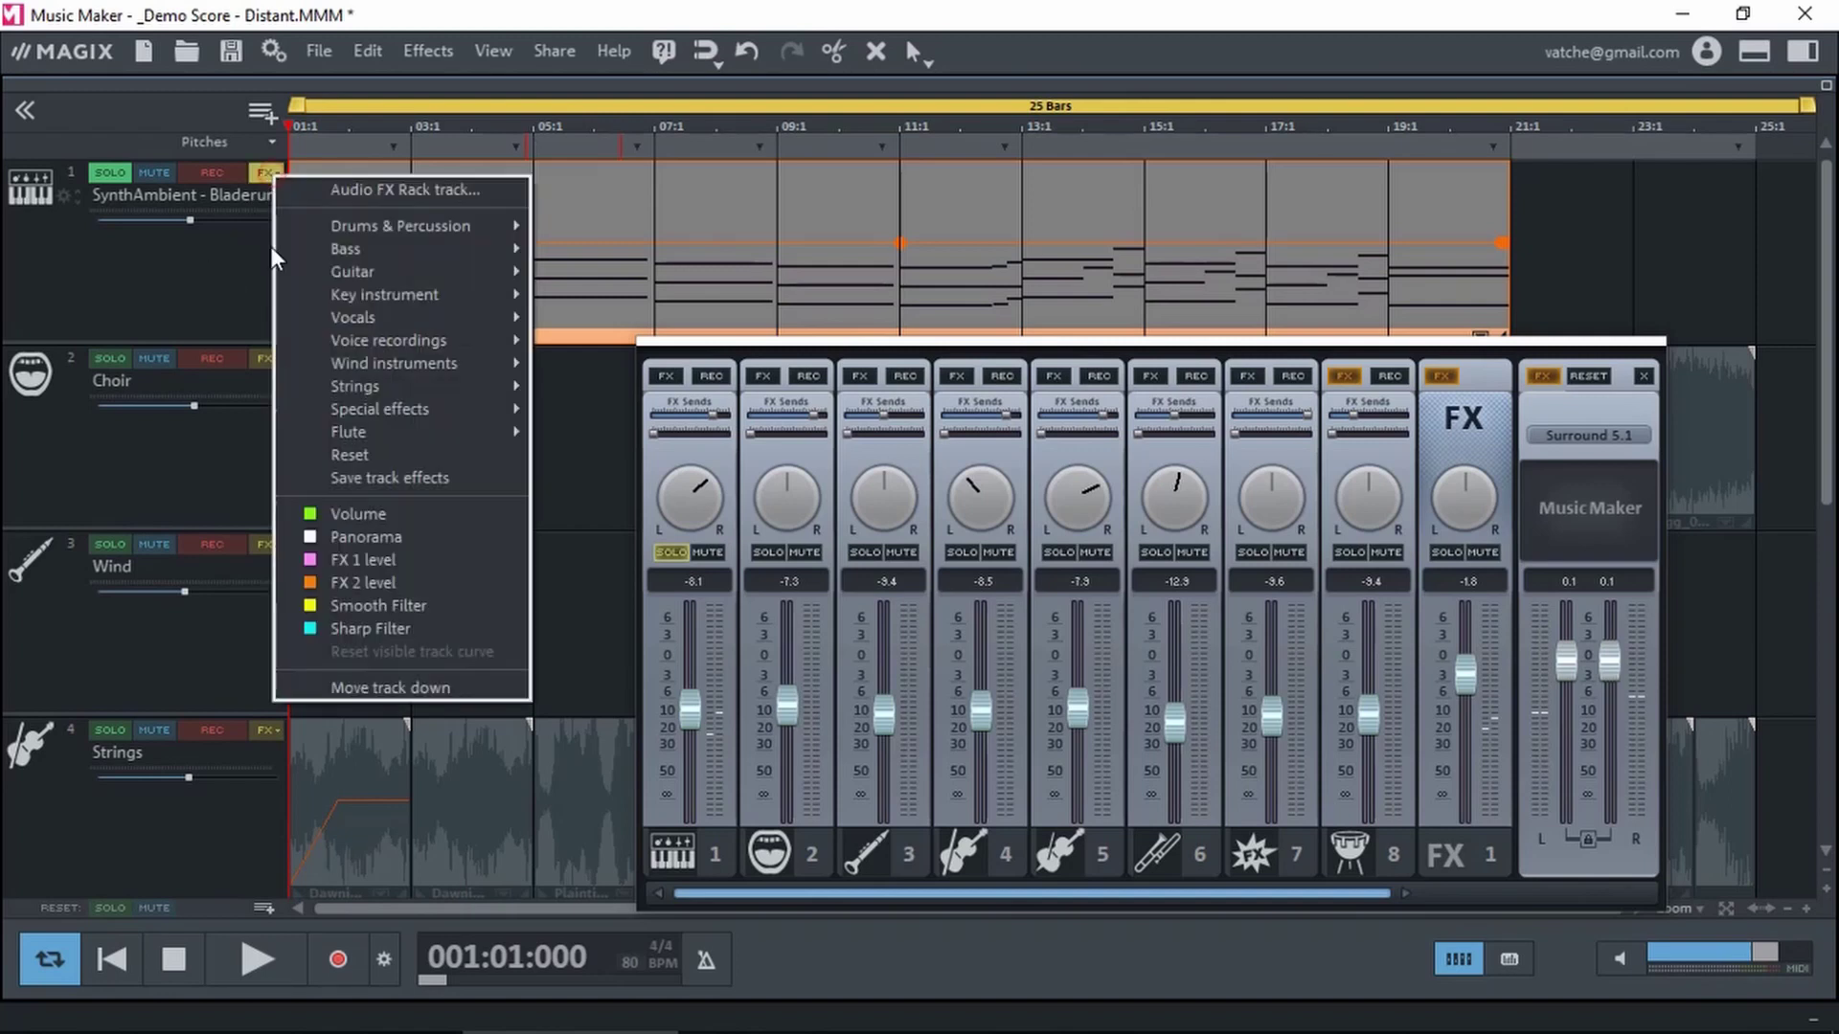
pyautogui.click(348, 537)
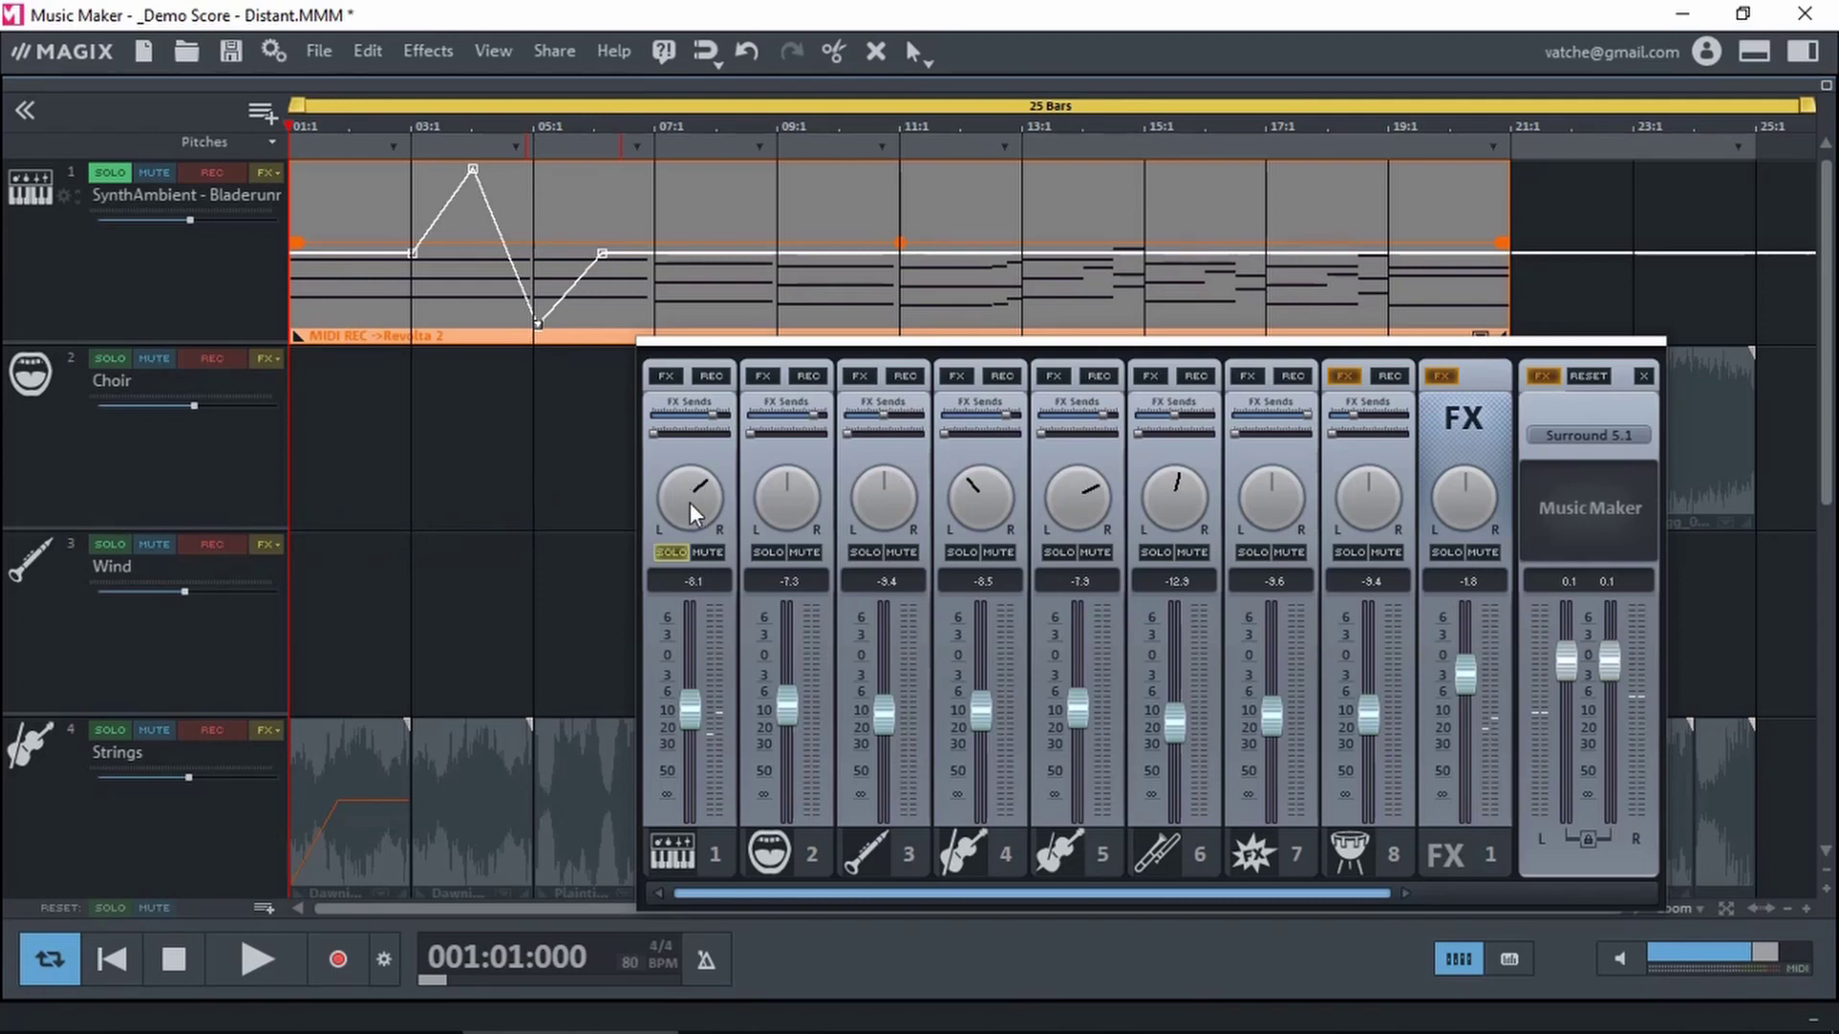
pyautogui.moveTo(704, 479); pyautogui.dragTo(692, 479)
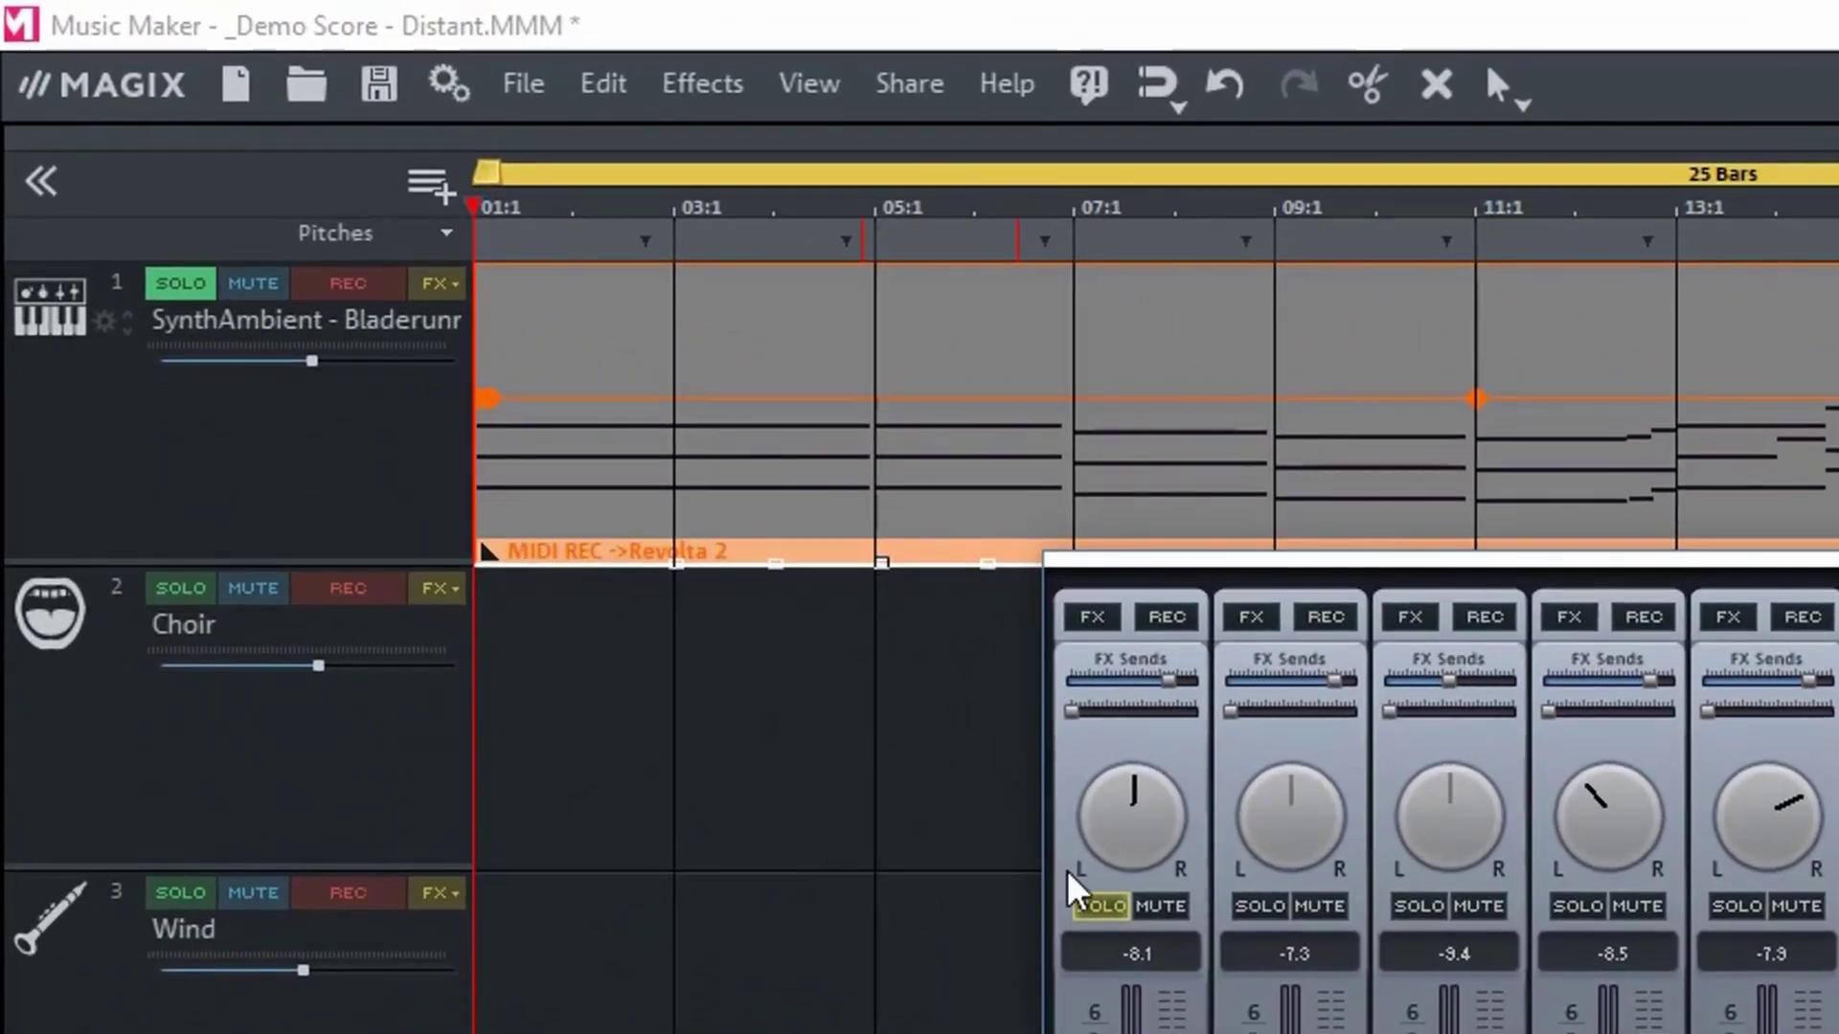
pyautogui.click(1136, 791)
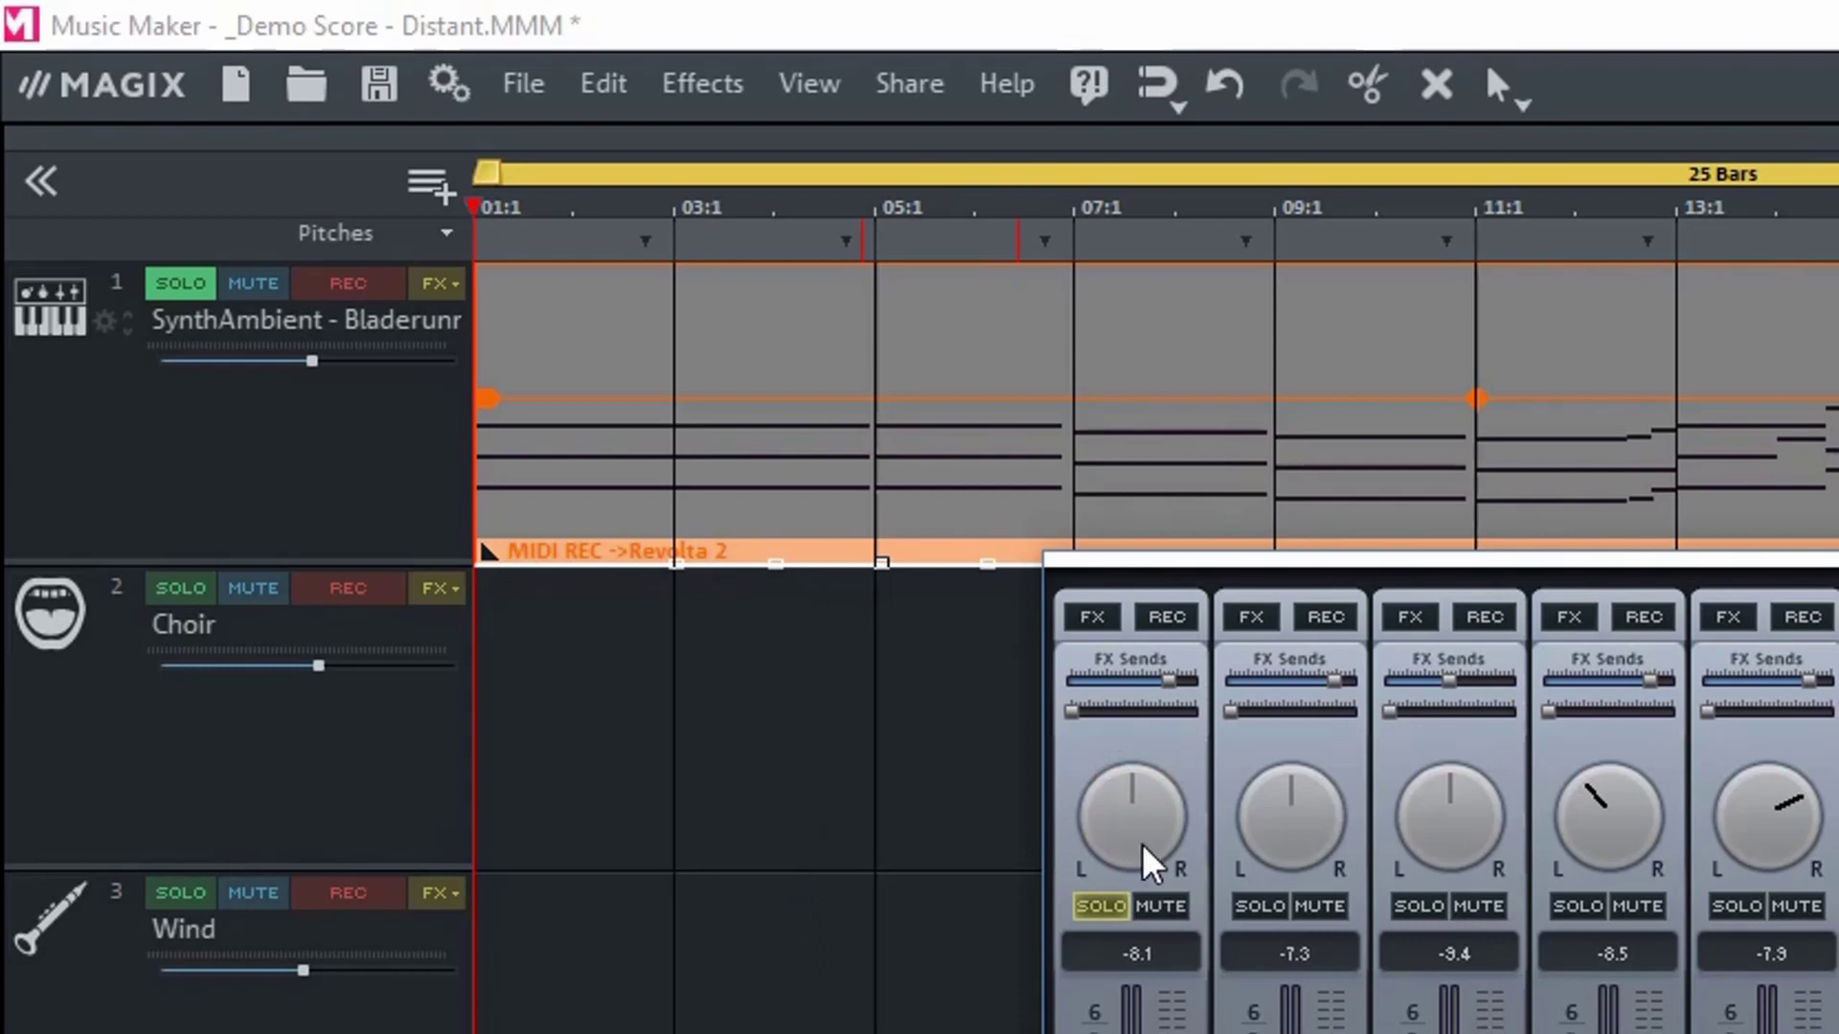
# Play the opening bars with the SynthAmbient panorama curve active while turning the track 1 pan knob toward both sides
pyautogui.press('space')
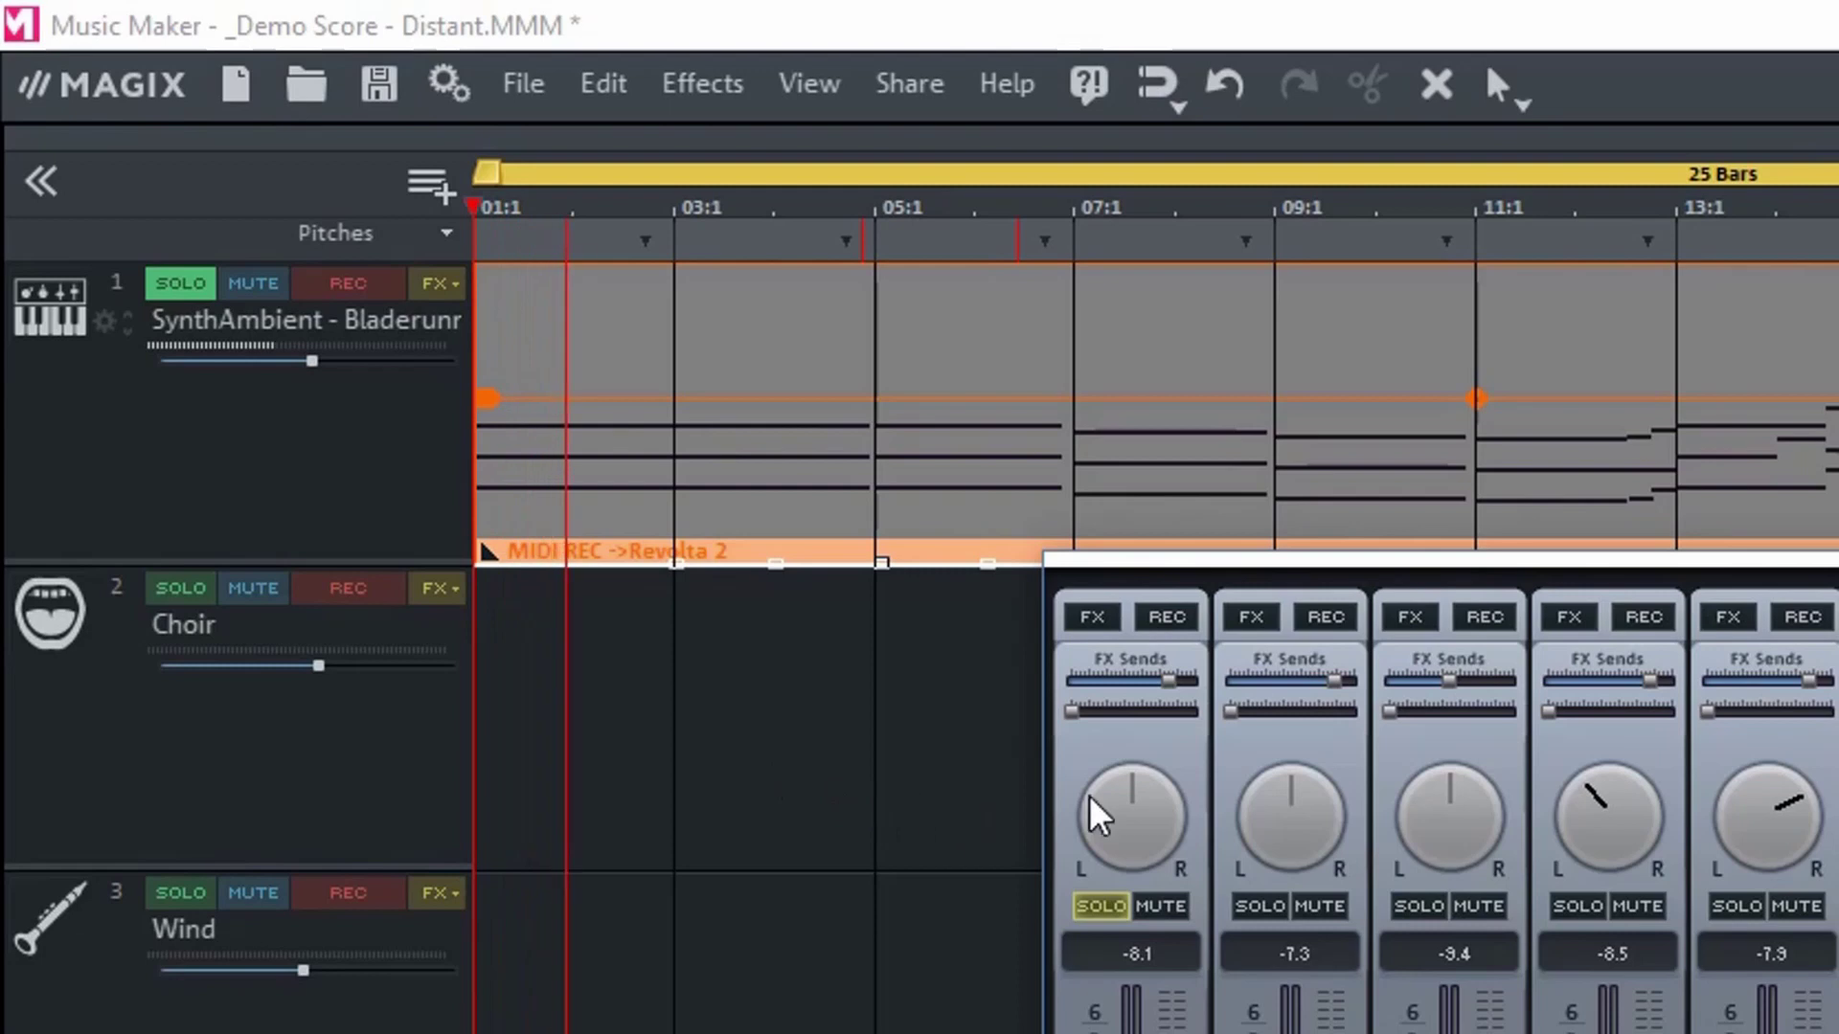
pyautogui.moveTo(1146, 807); pyautogui.dragTo(1018, 903)
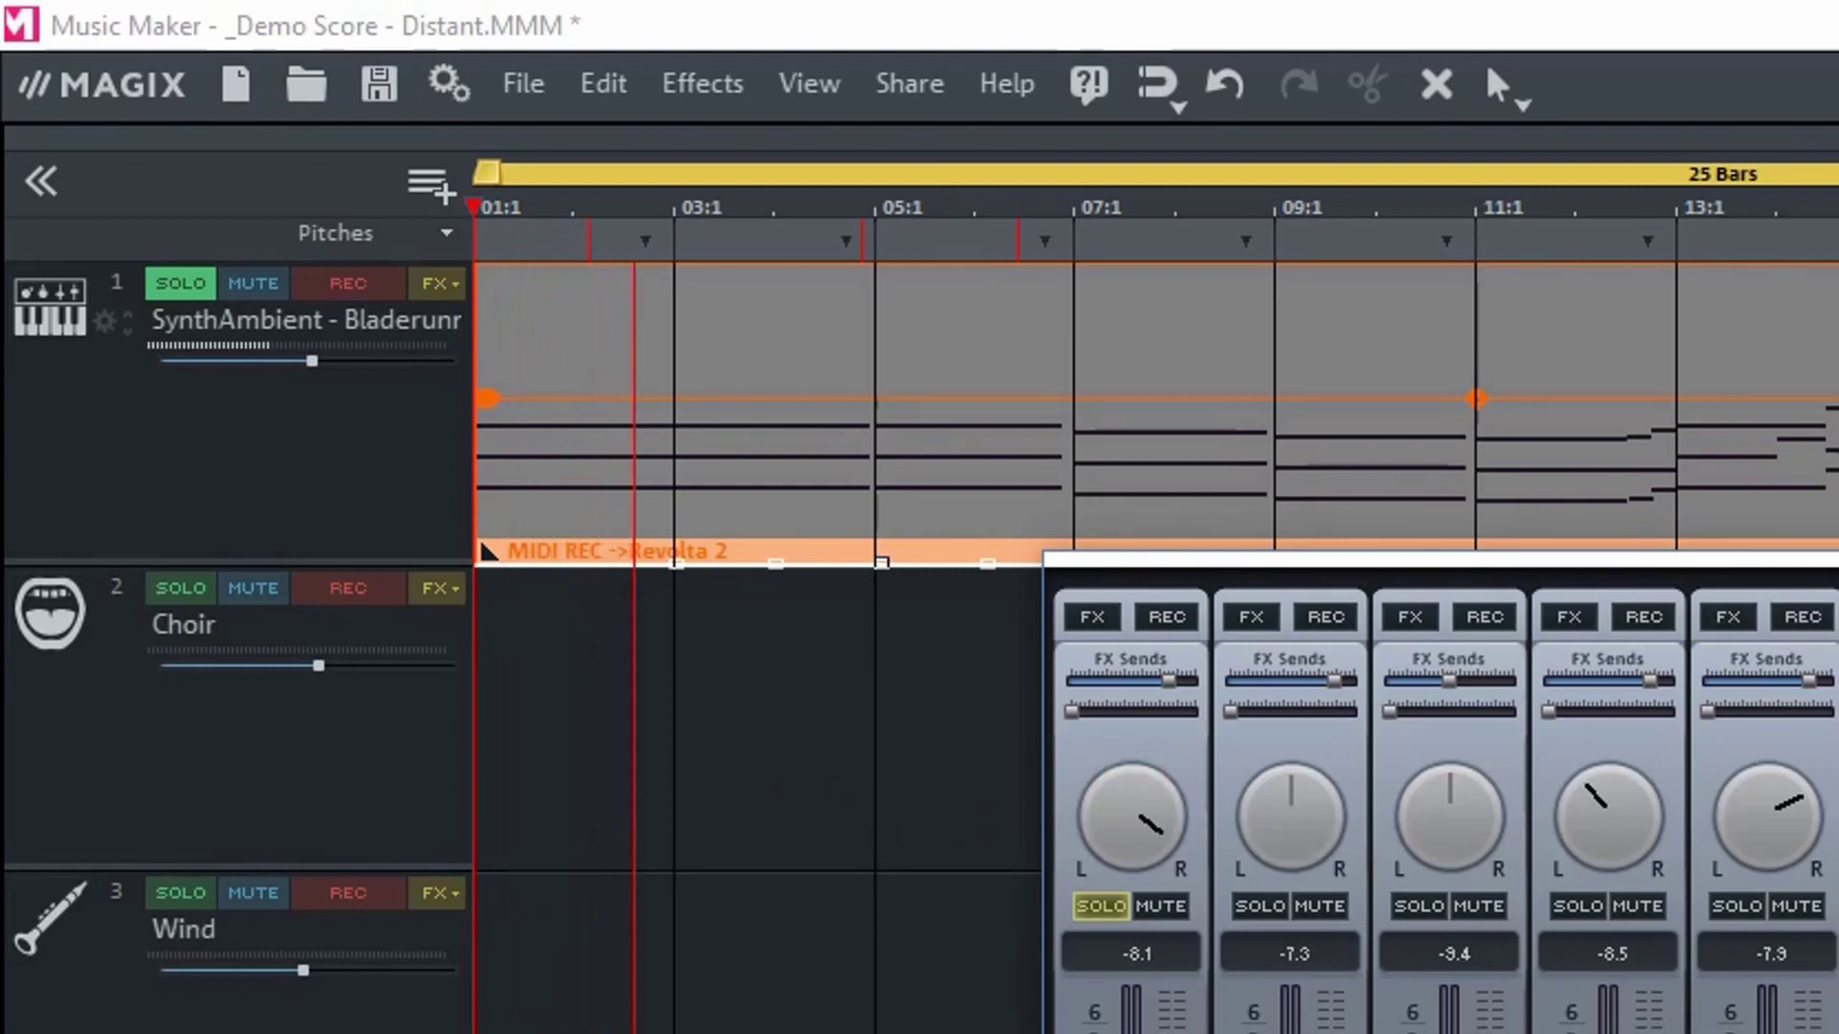
pyautogui.press('space')
pyautogui.moveTo(1149, 862); pyautogui.dragTo(1384, 1033)
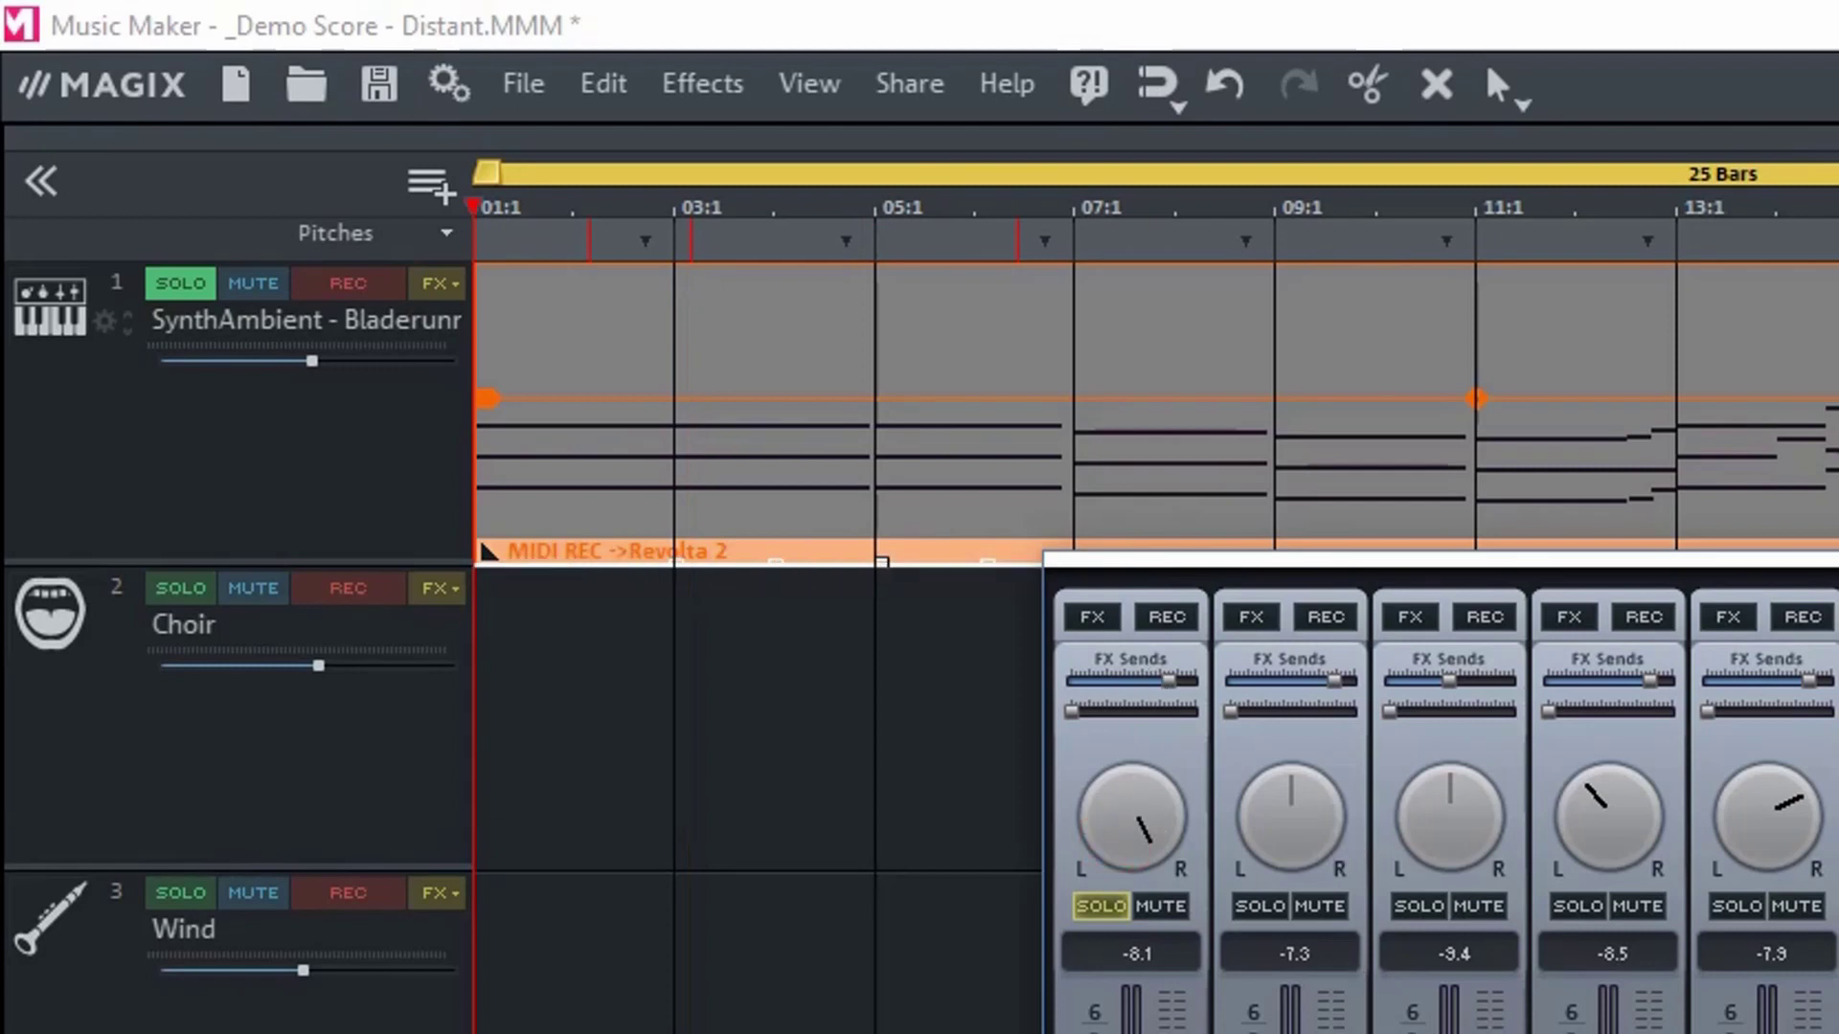
pyautogui.moveTo(1154, 862)
pyautogui.mouseDown()
pyautogui.moveTo(1159, 809)
pyautogui.moveTo(1149, 836)
pyautogui.mouseUp()
pyautogui.press('space')
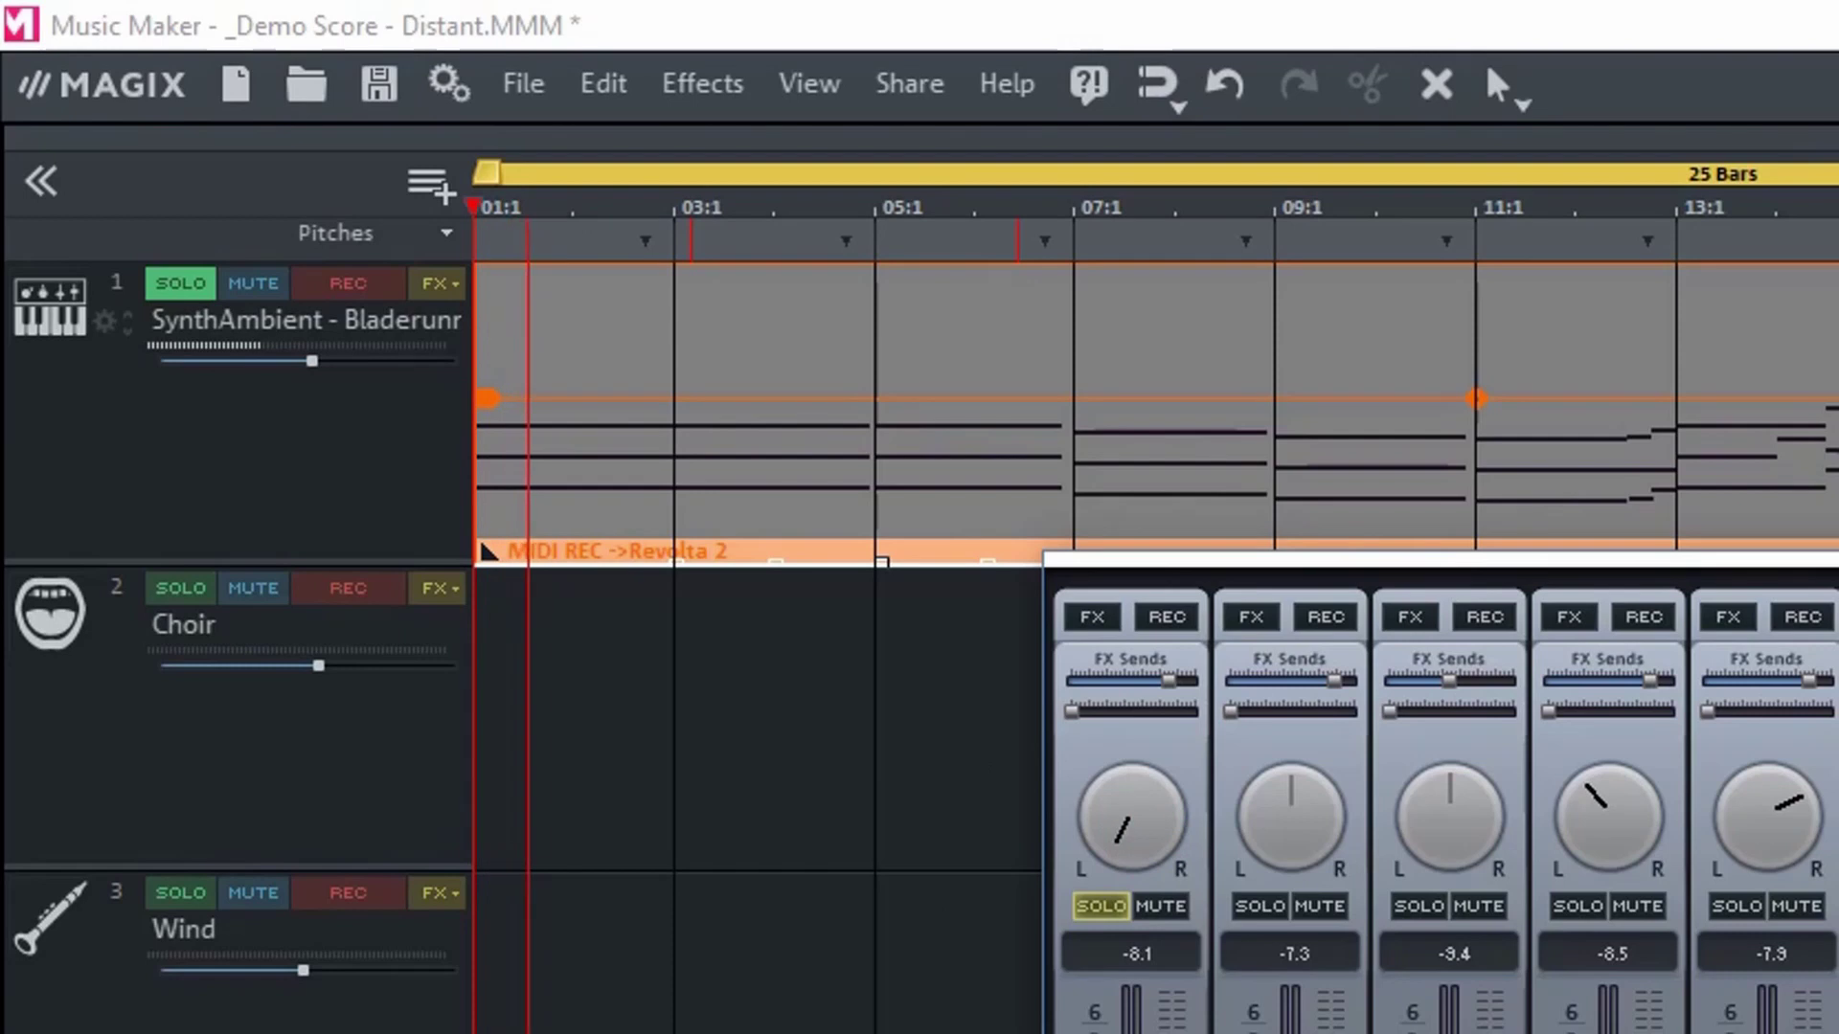
pyautogui.press('space')
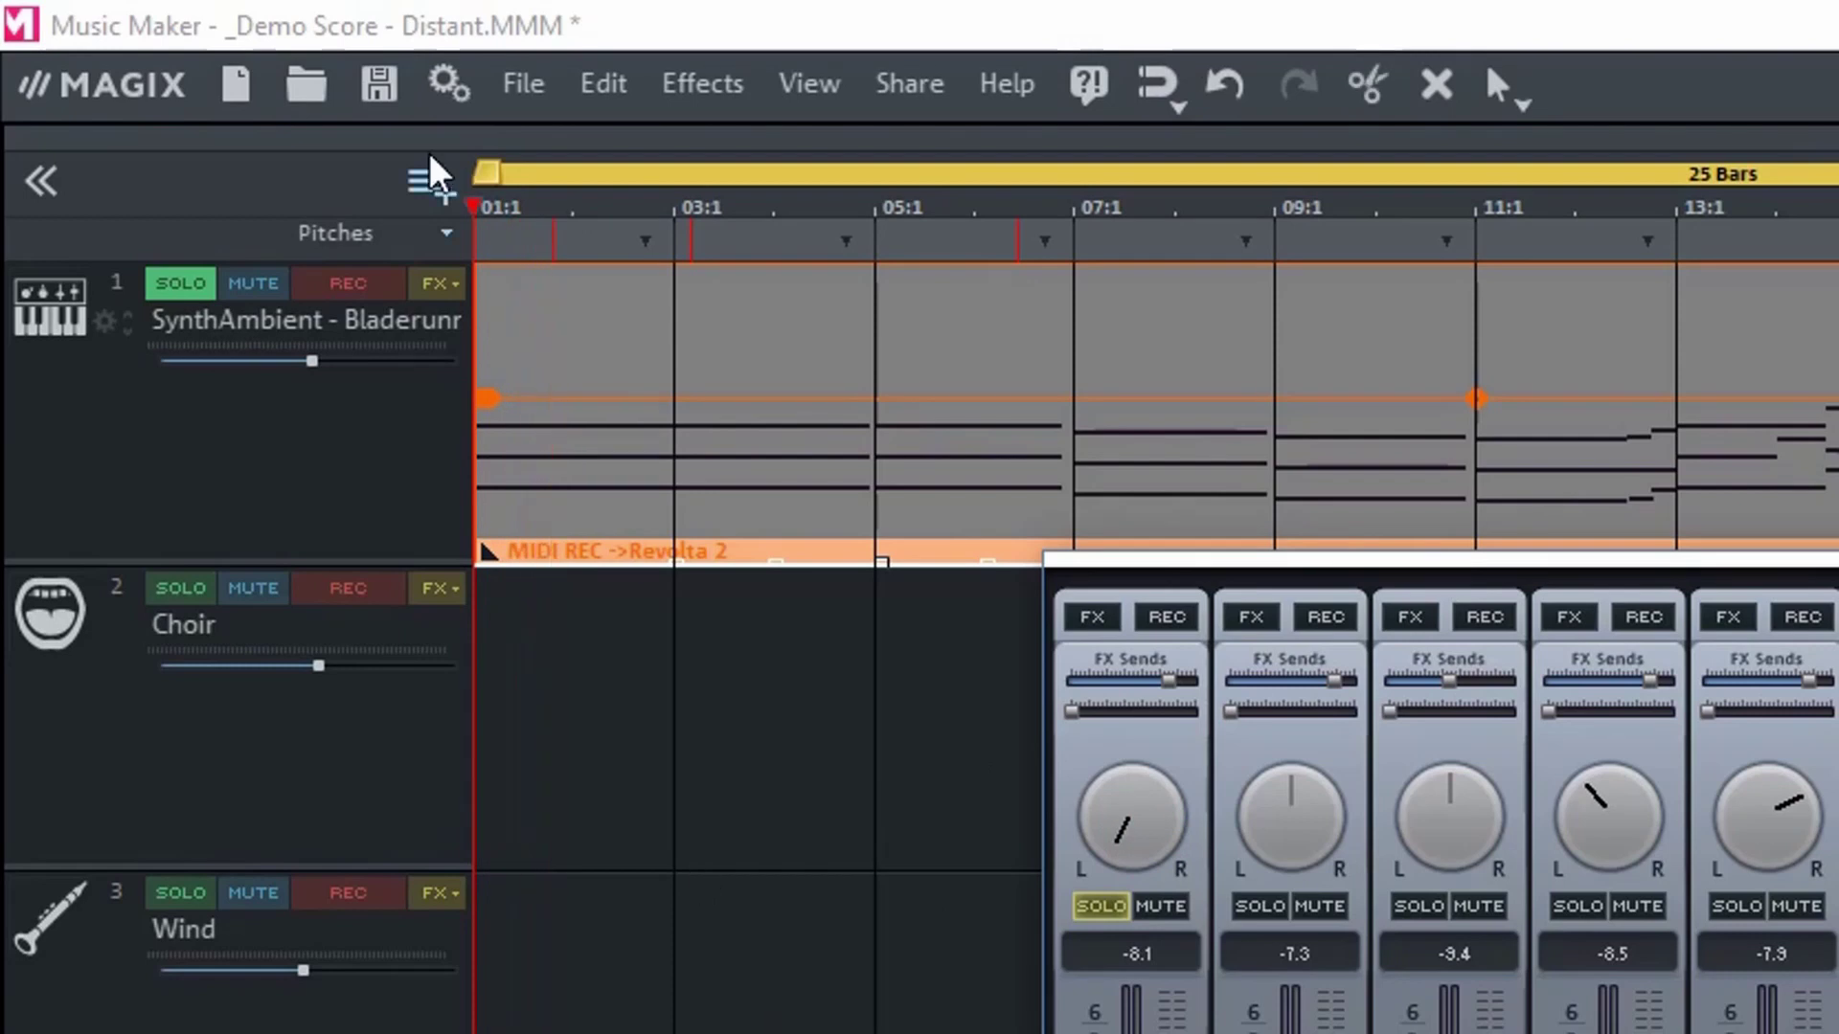
# Hide the SynthAmbient panorama curve and play the opening bars while turning the track 1 pan knob toward both sides
pyautogui.click(448, 291)
pyautogui.click(591, 869)
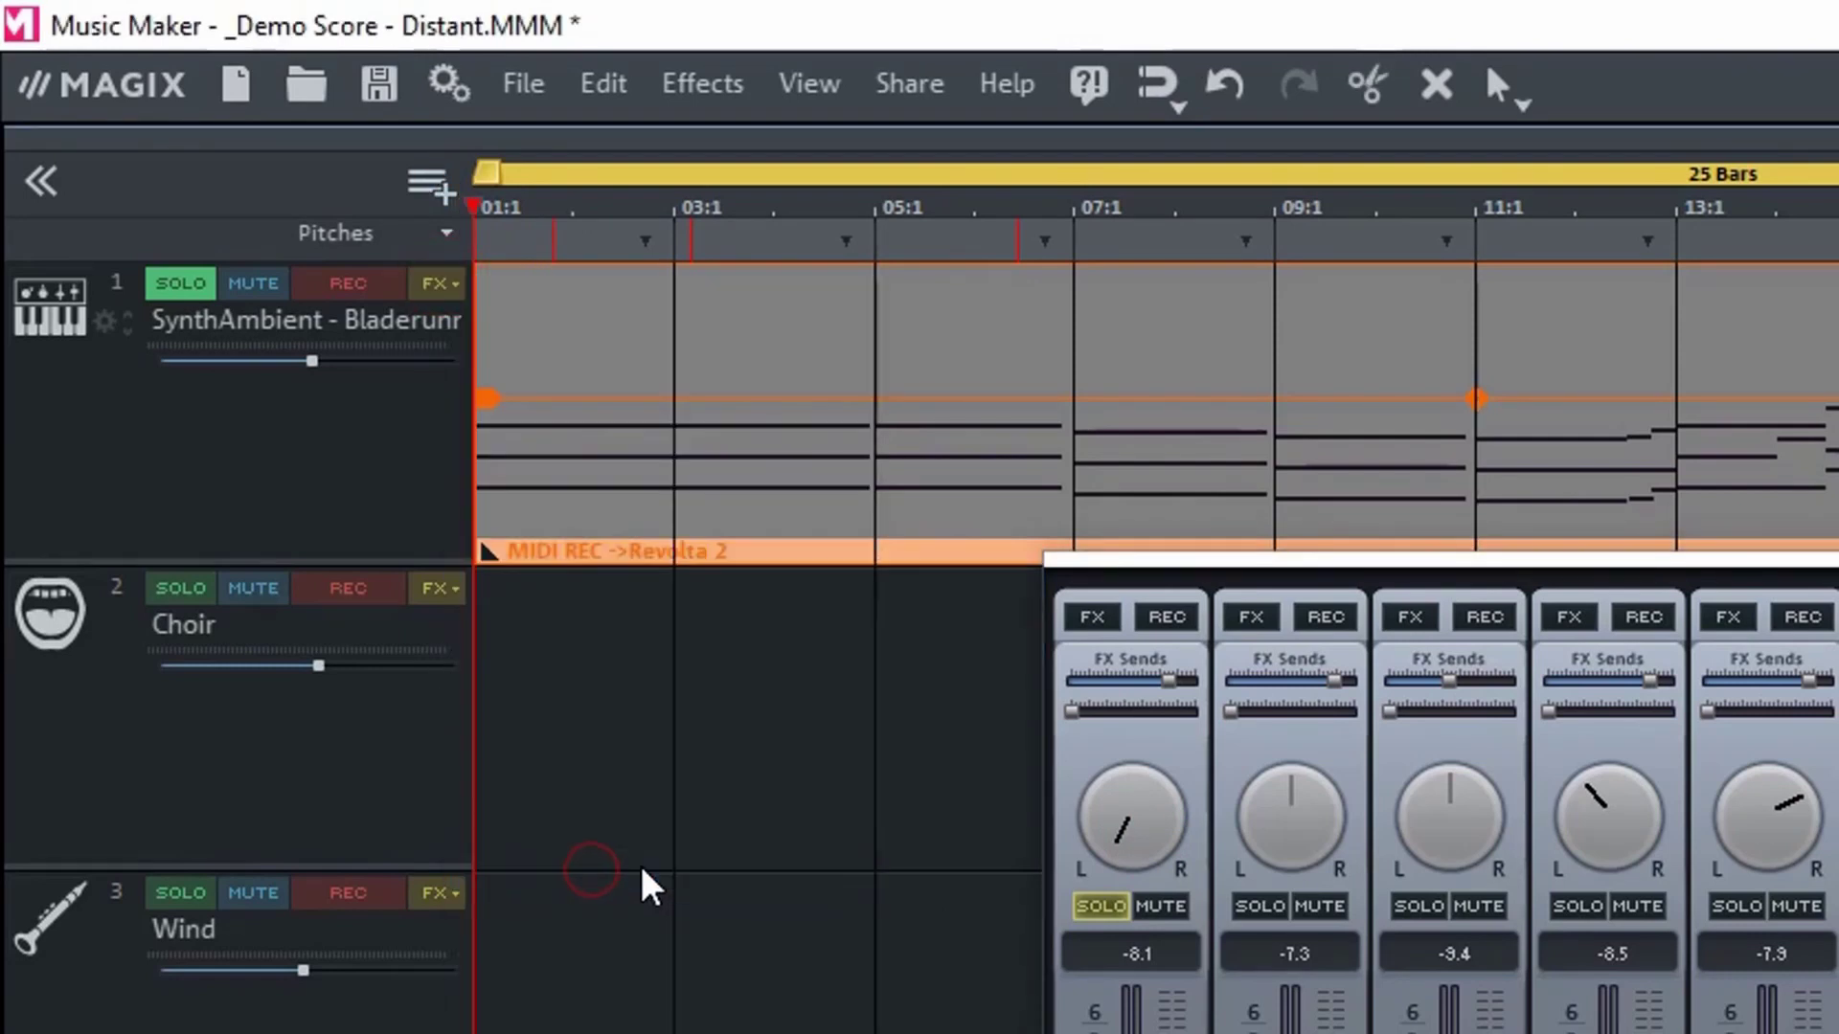
pyautogui.press('space')
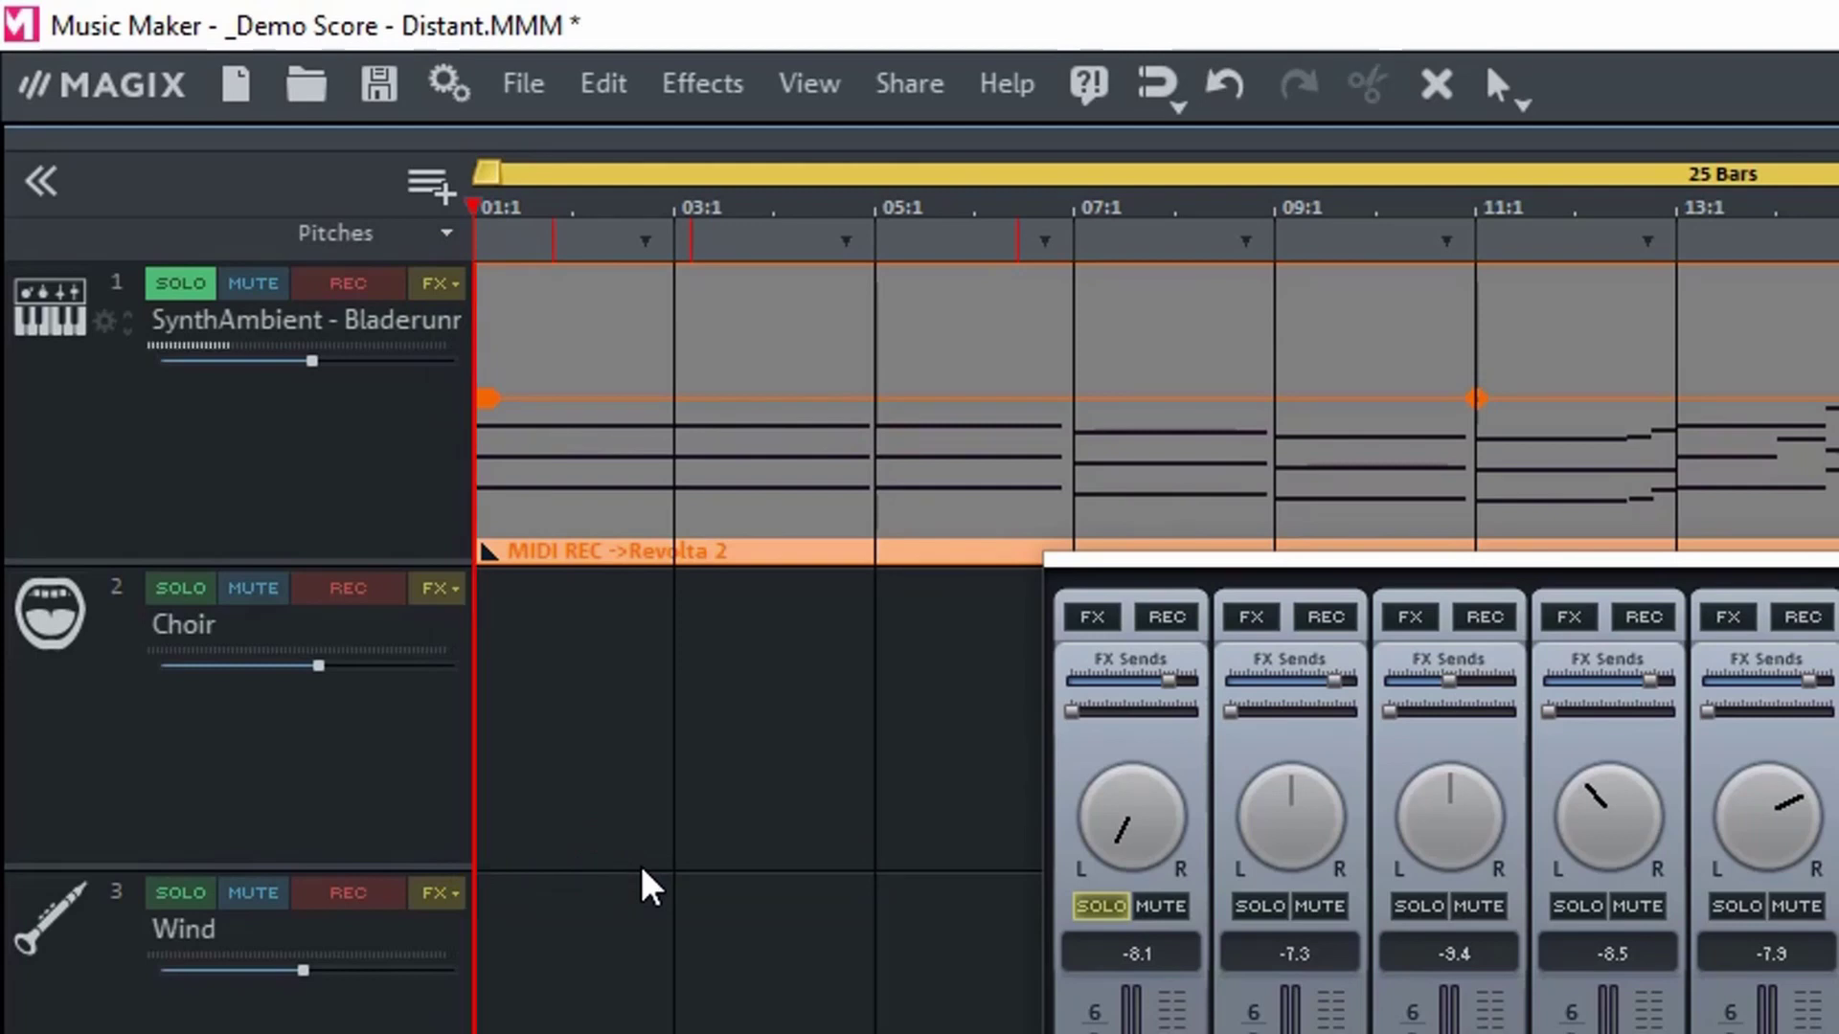
pyautogui.moveTo(1116, 843); pyautogui.dragTo(1161, 779)
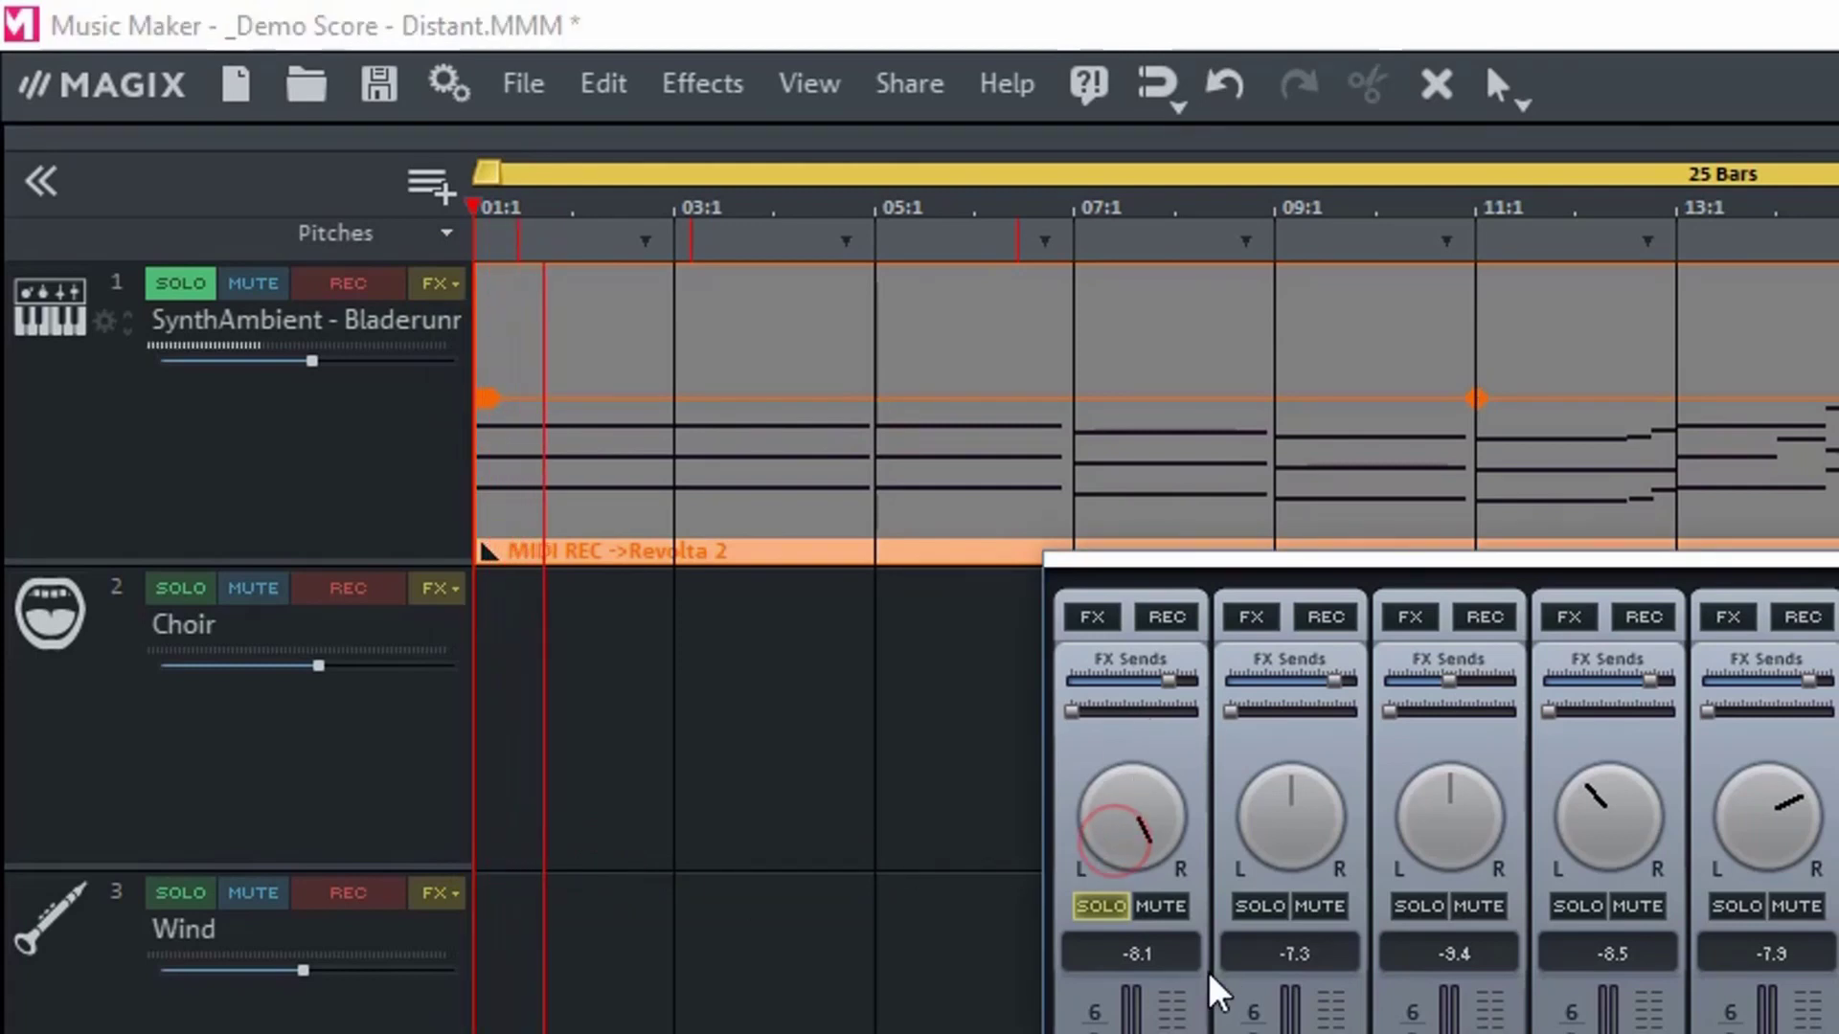
pyautogui.moveTo(1111, 843); pyautogui.dragTo(665, 800)
pyautogui.press('space')
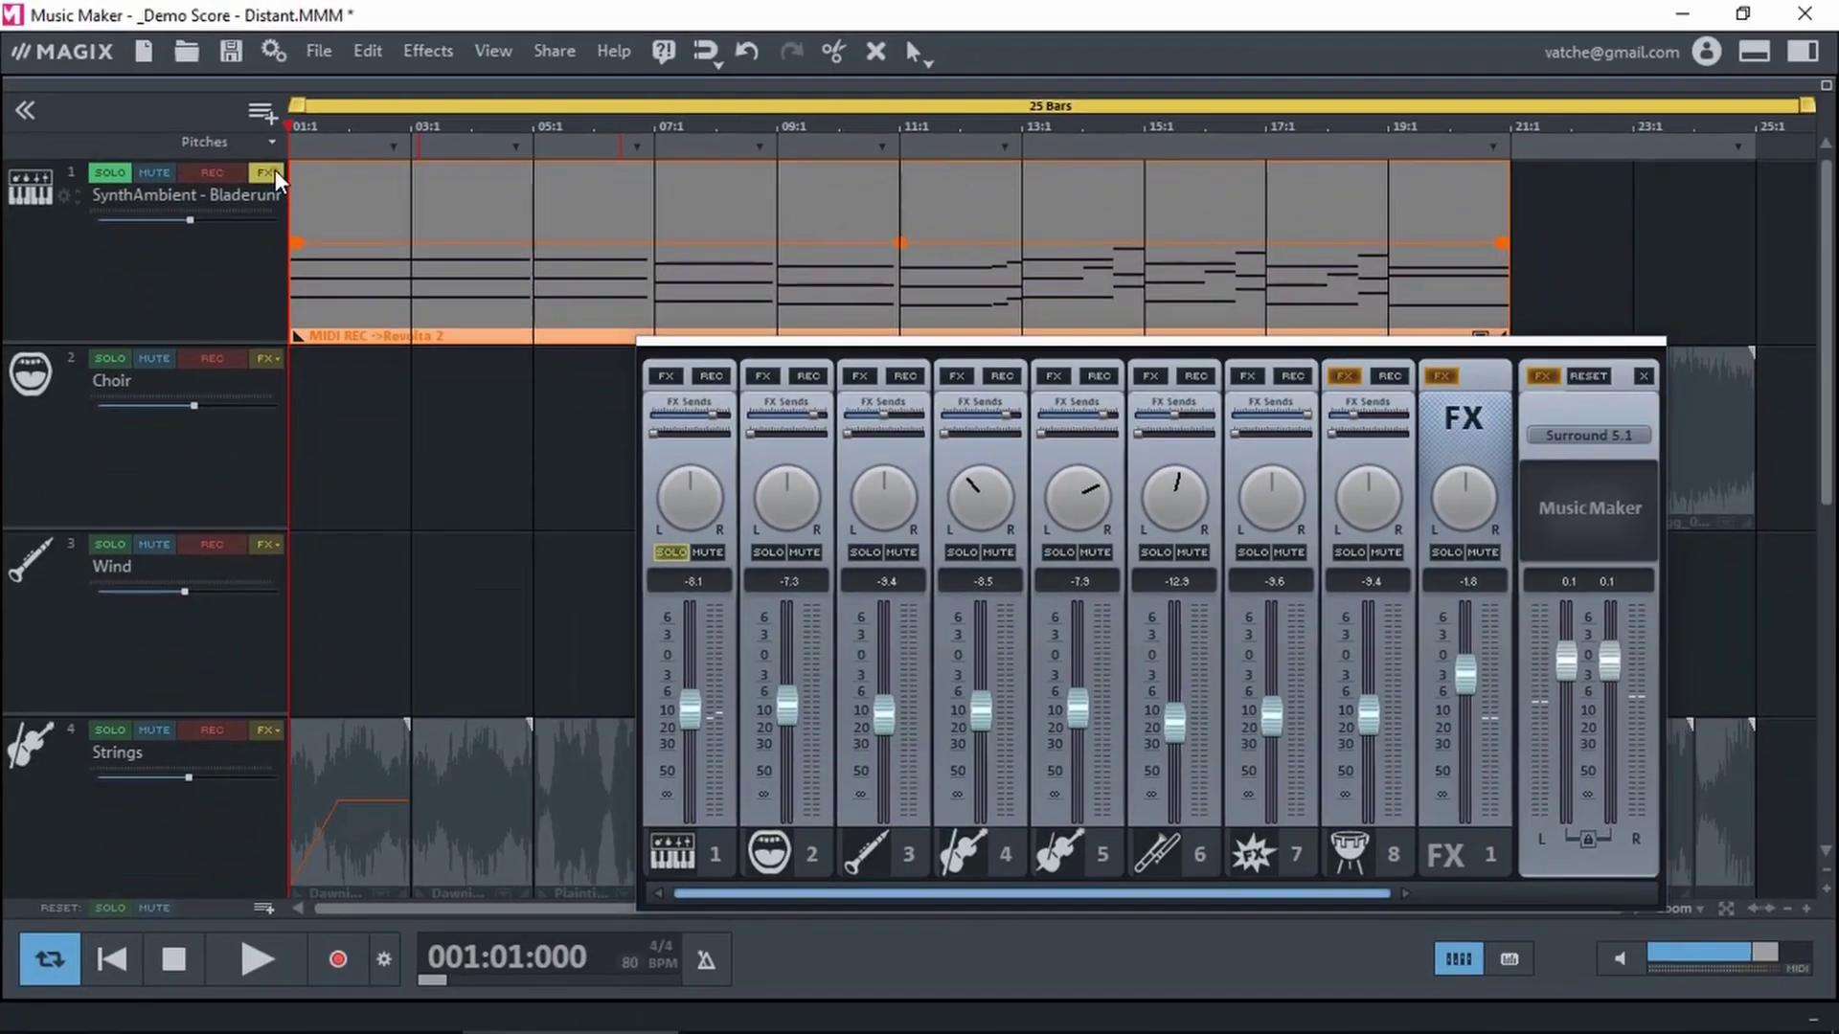
# Show the SynthAmbient FX 1 level curve and play the opening bars with track 1's first FX send at minimum
pyautogui.click(274, 169)
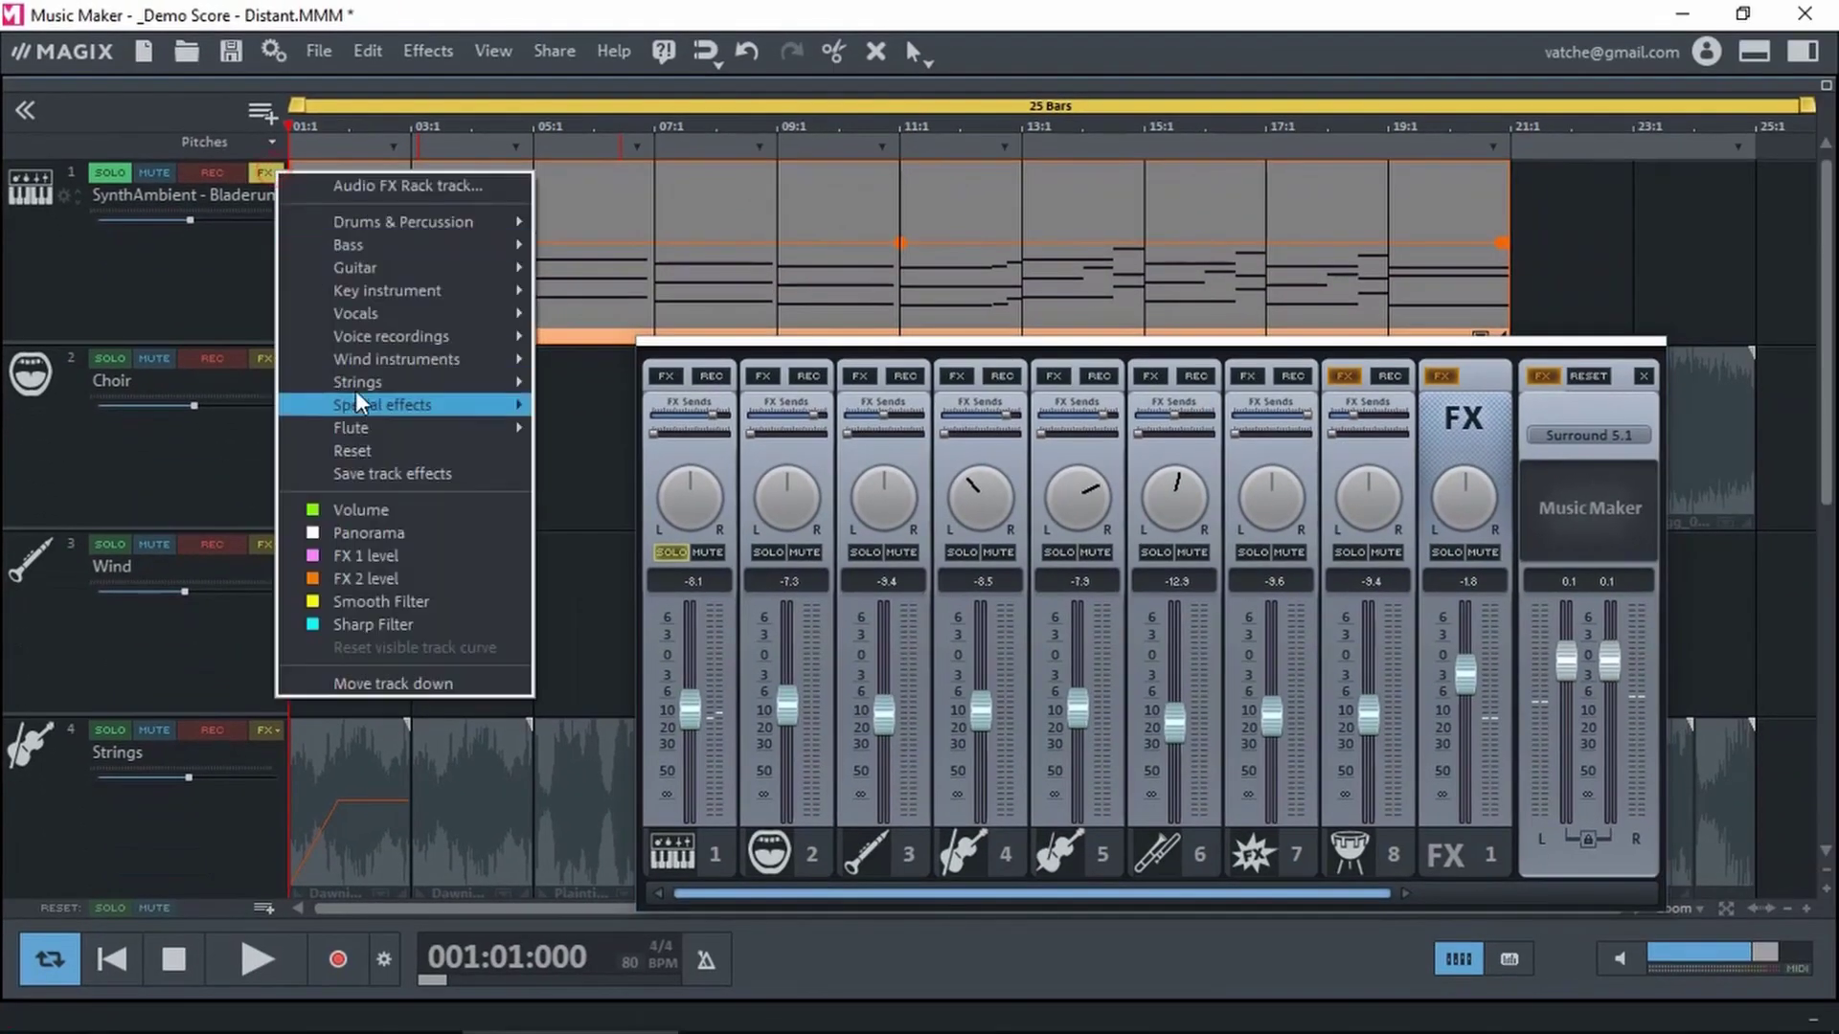
pyautogui.click(368, 557)
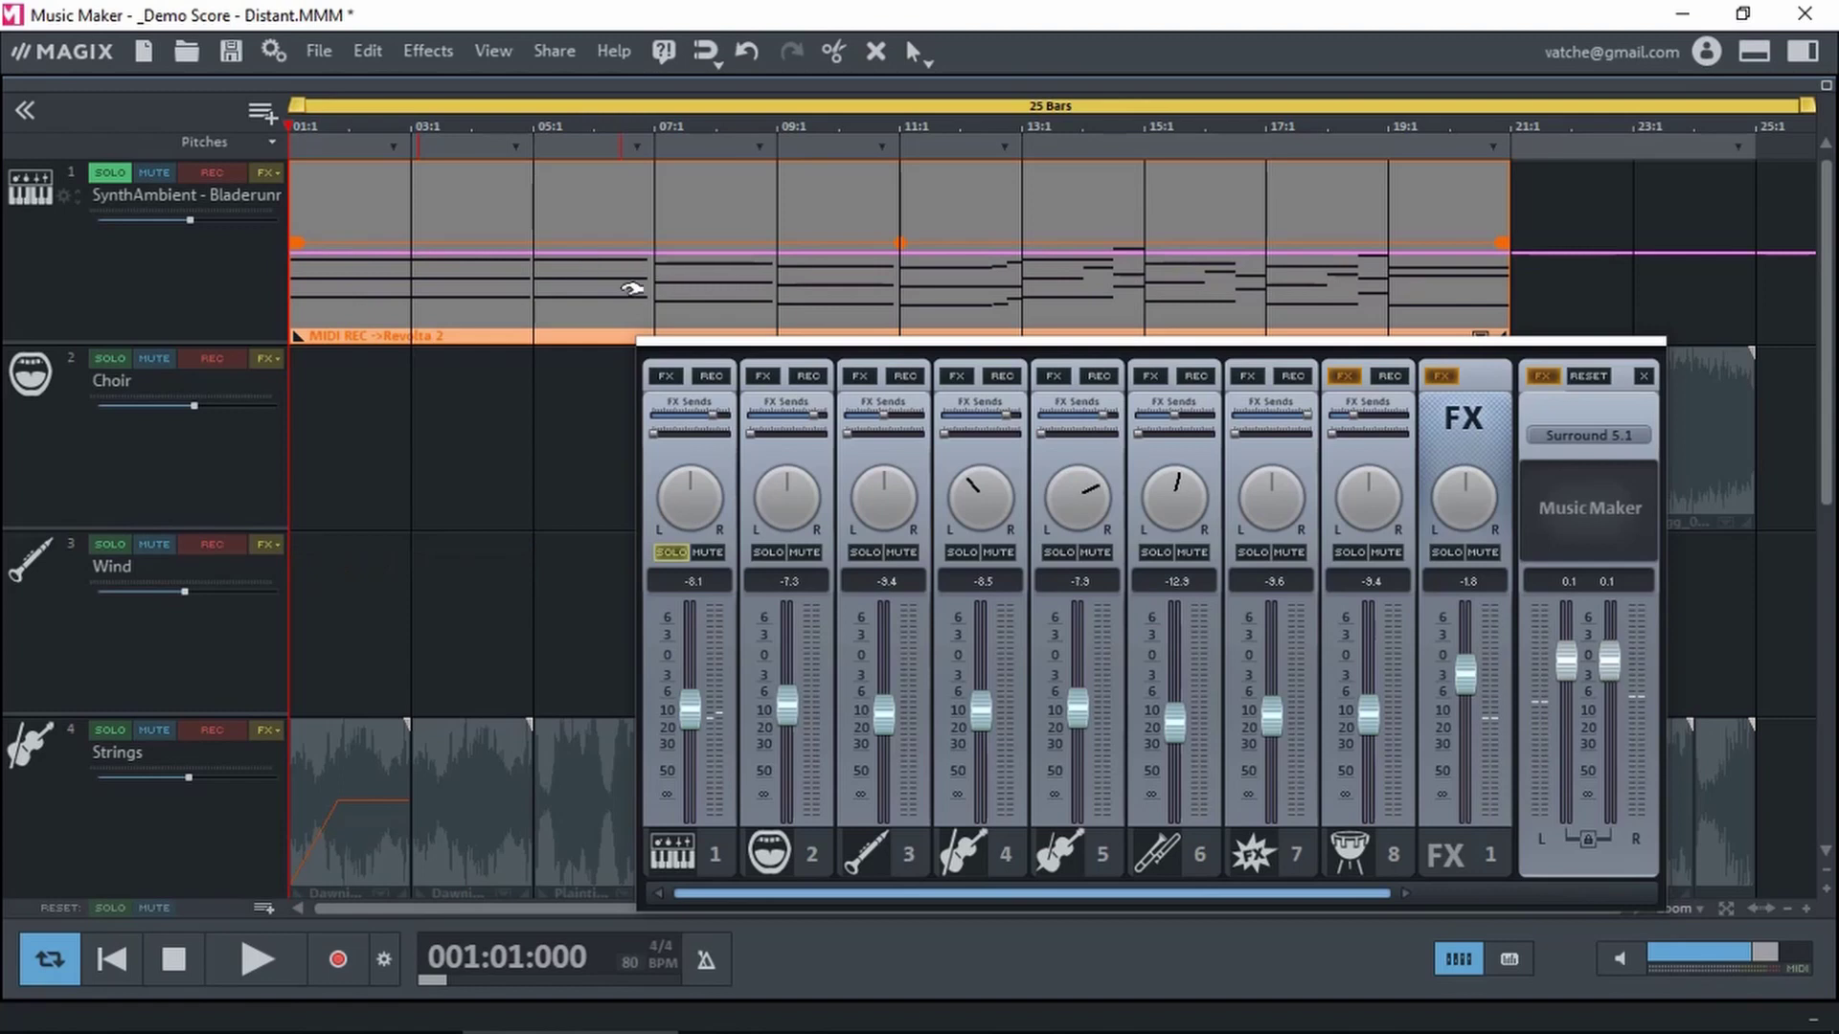
pyautogui.press('space')
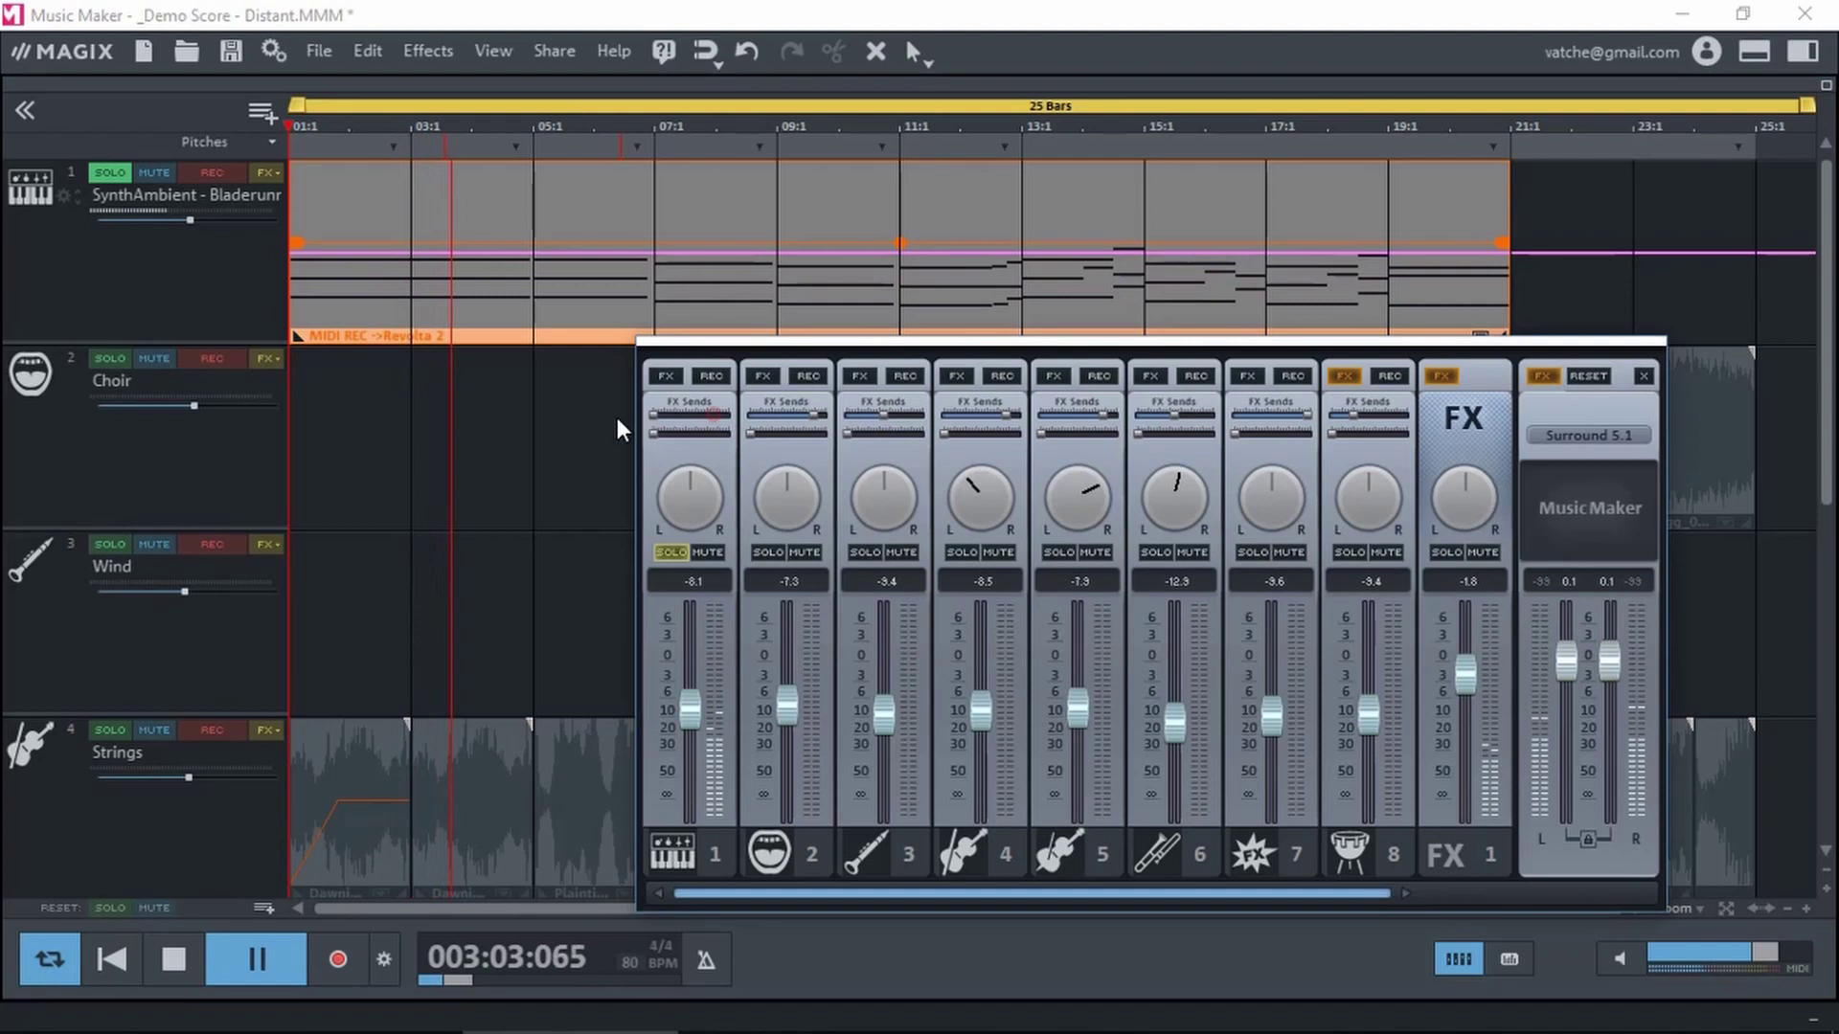
pyautogui.press('space')
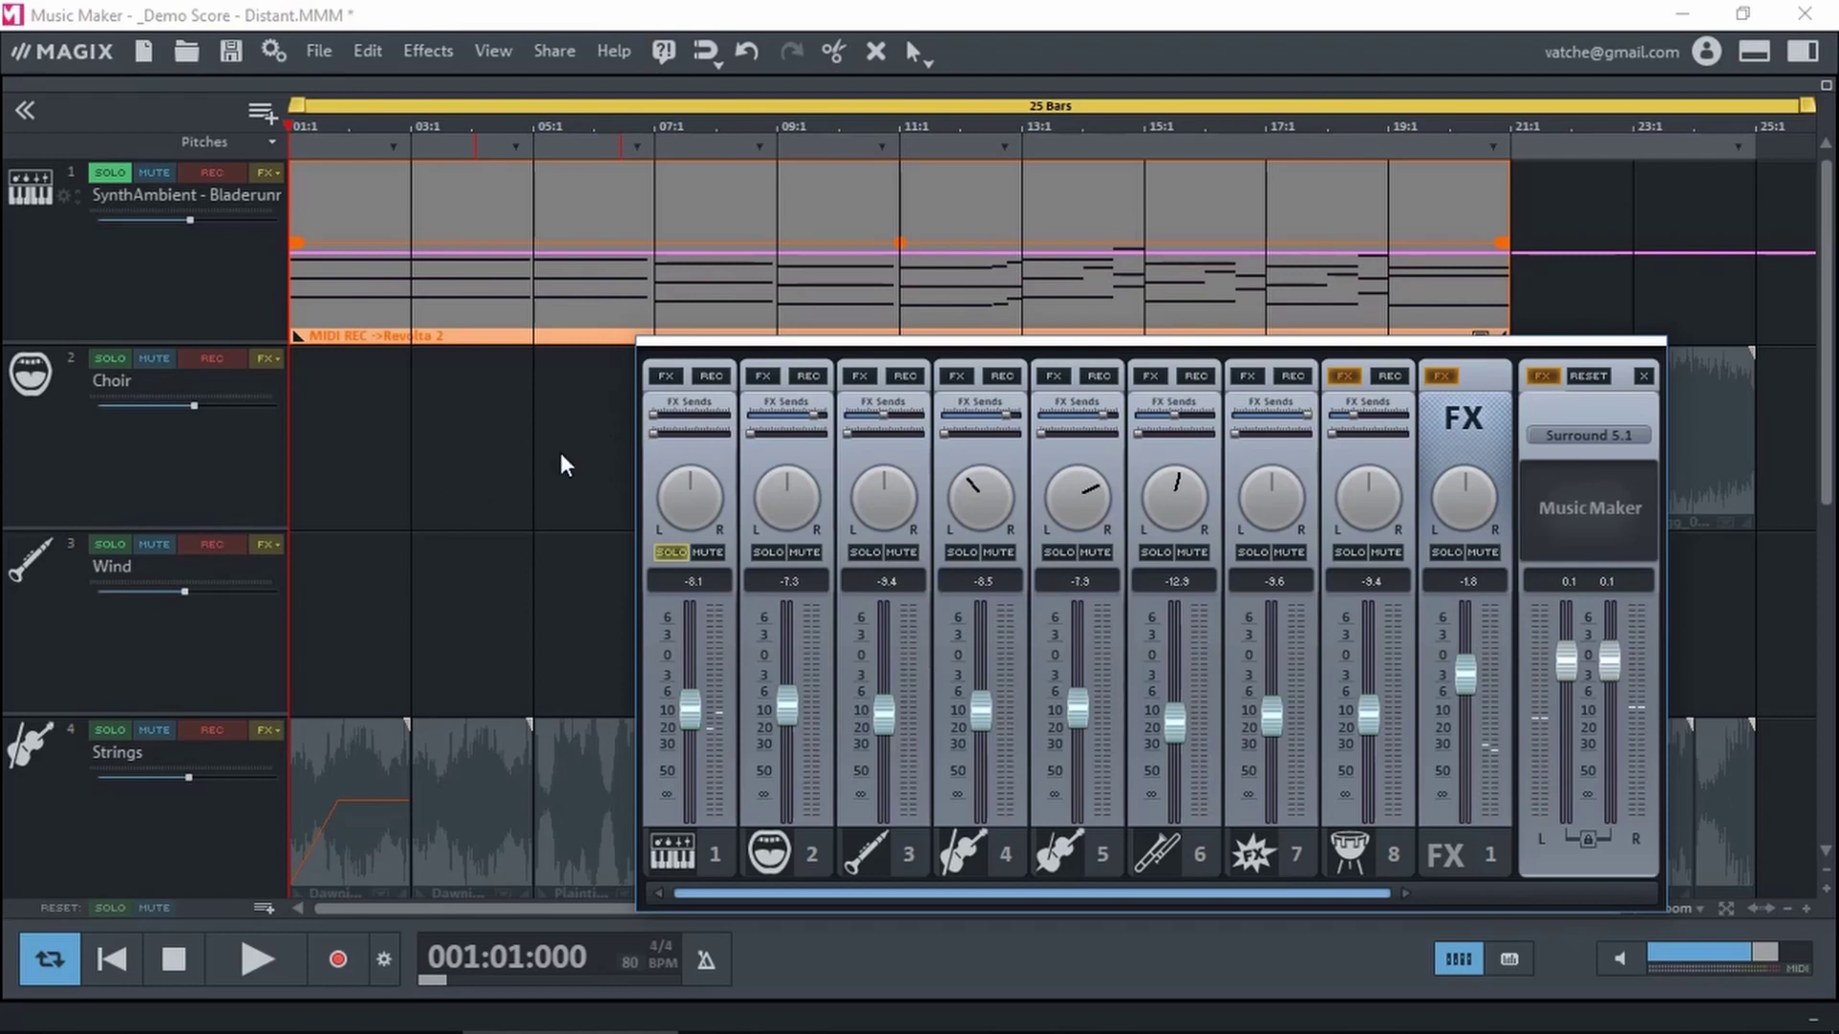
pyautogui.press('space')
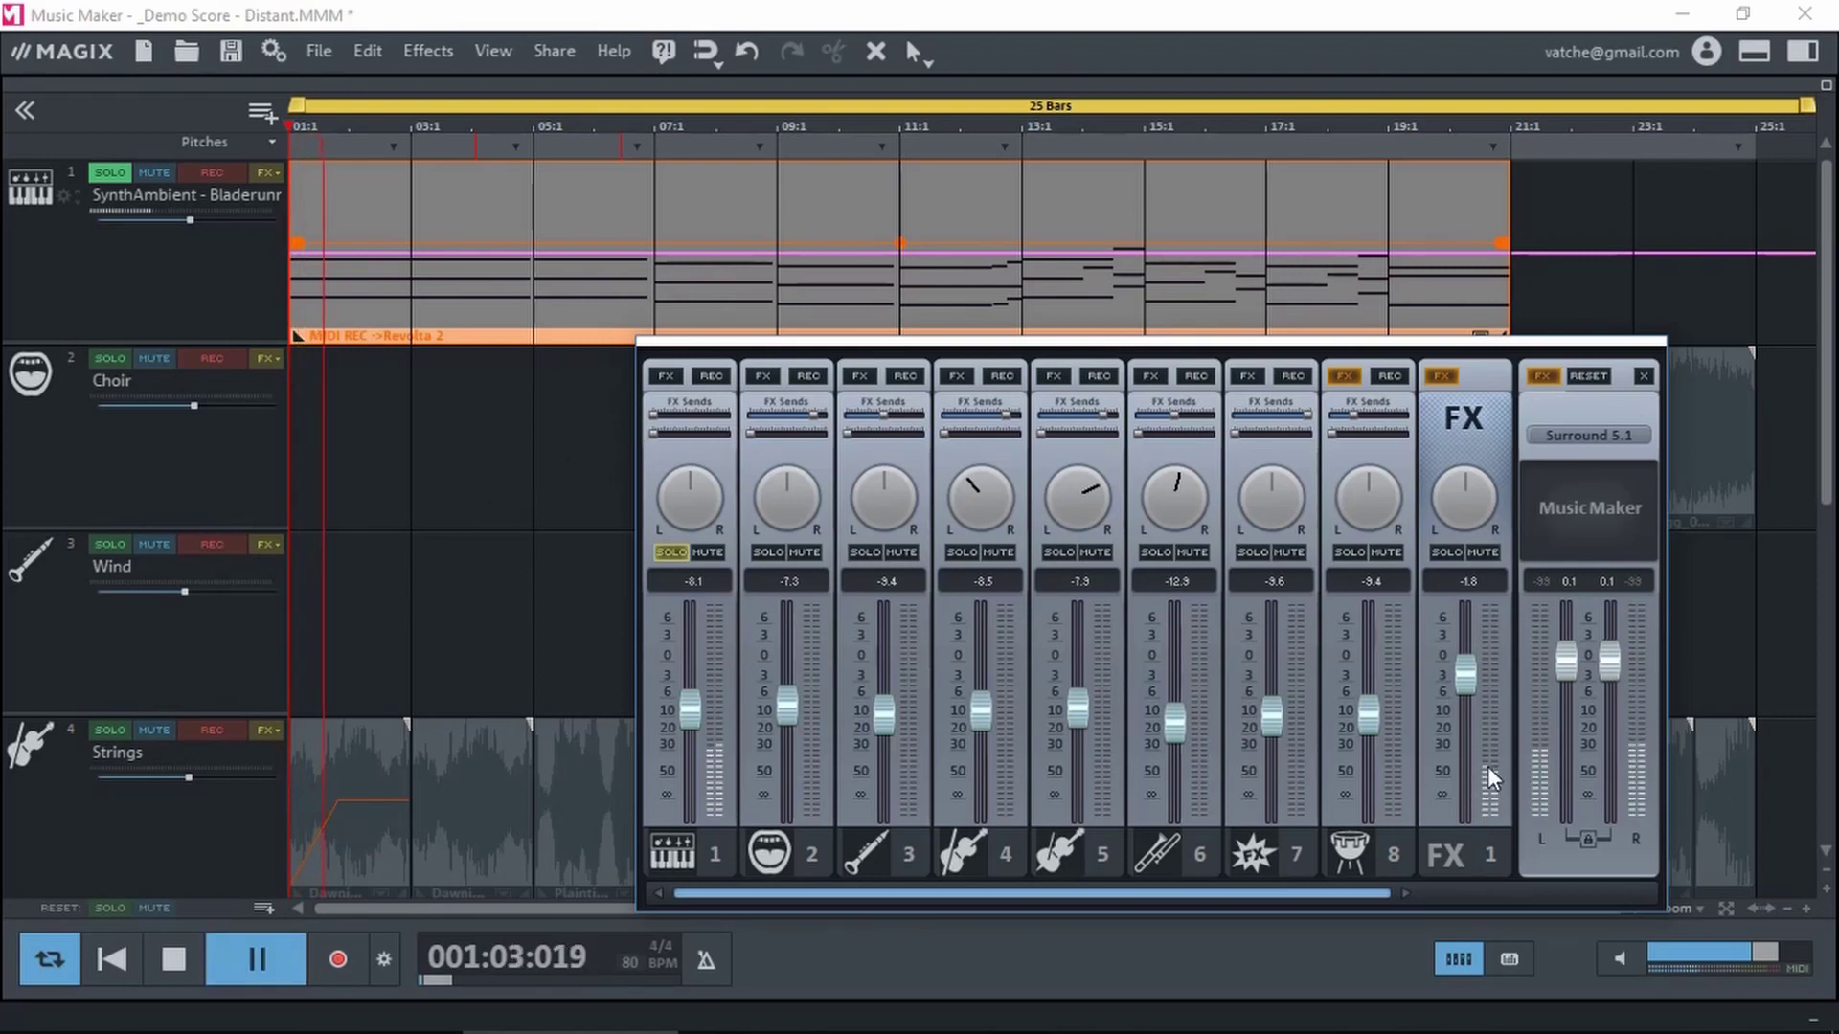
pyautogui.press('space')
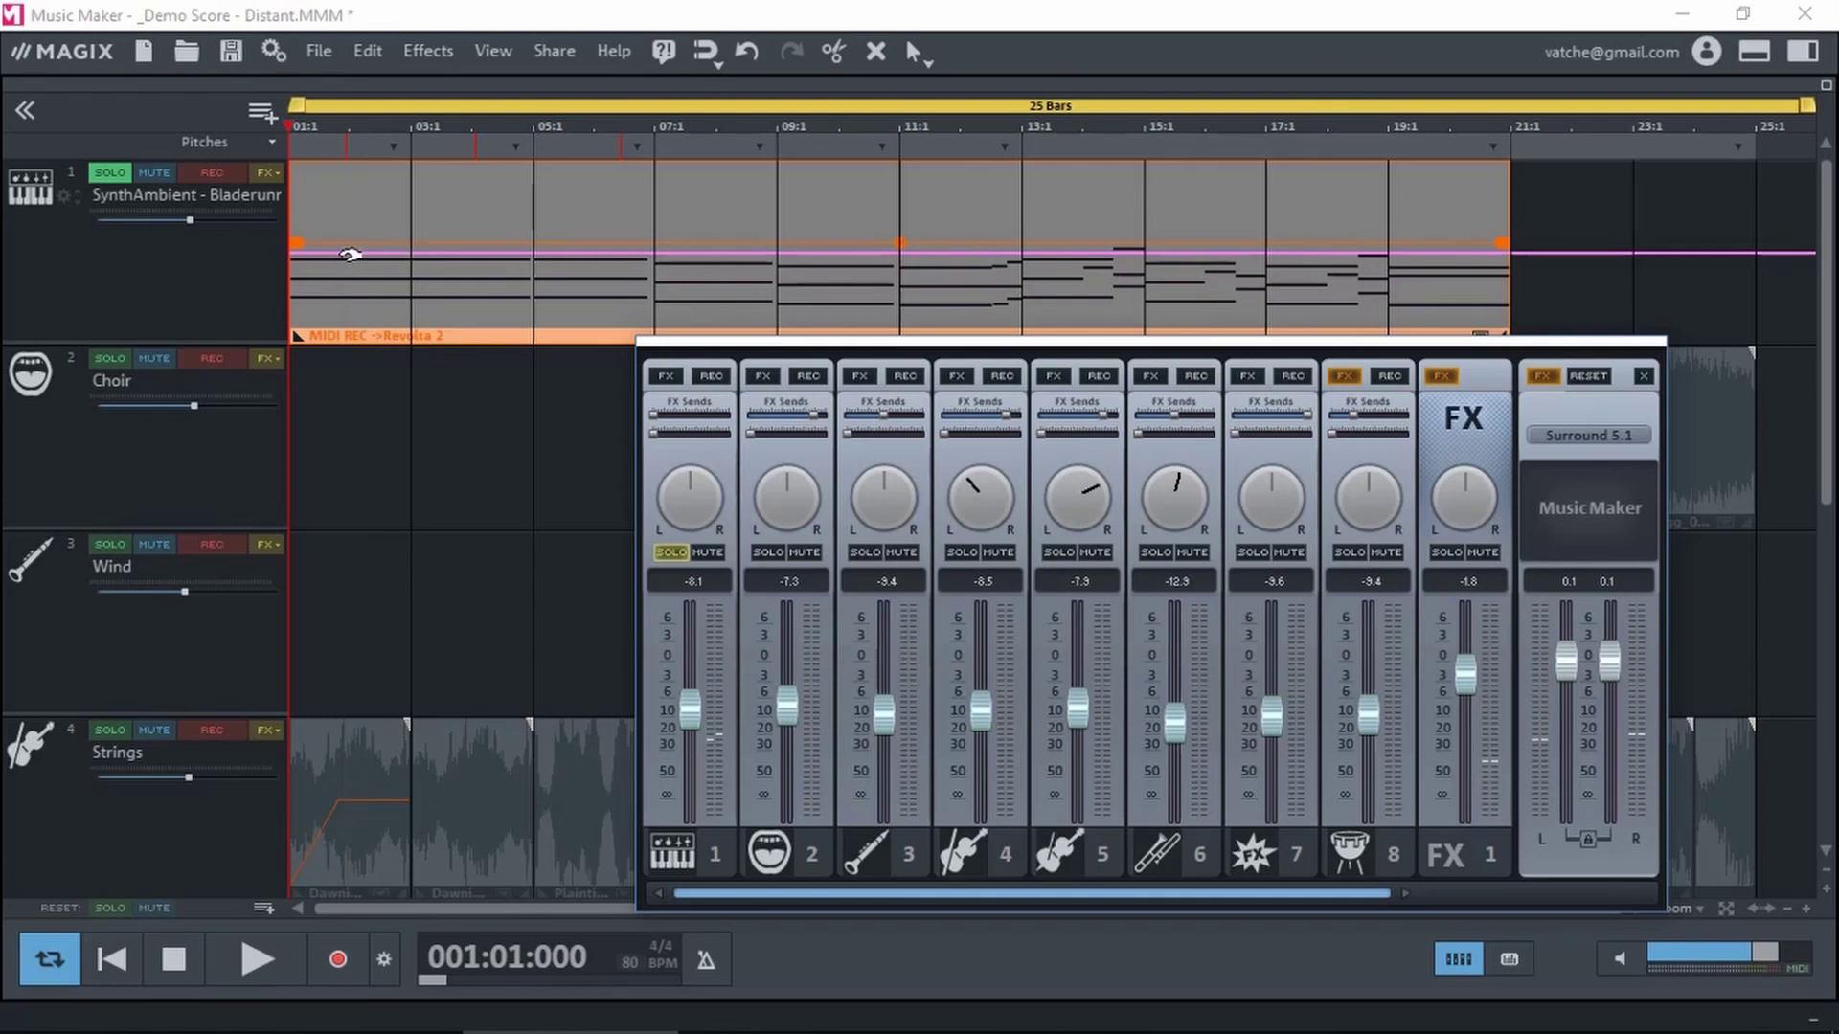
# Shape the FX 1 level curve to rise from minimum at bar 1 to maximum at bar 3, and play the opening bars
pyautogui.moveTo(373, 258); pyautogui.dragTo(381, 345)
pyautogui.moveTo(511, 345); pyautogui.dragTo(511, 345)
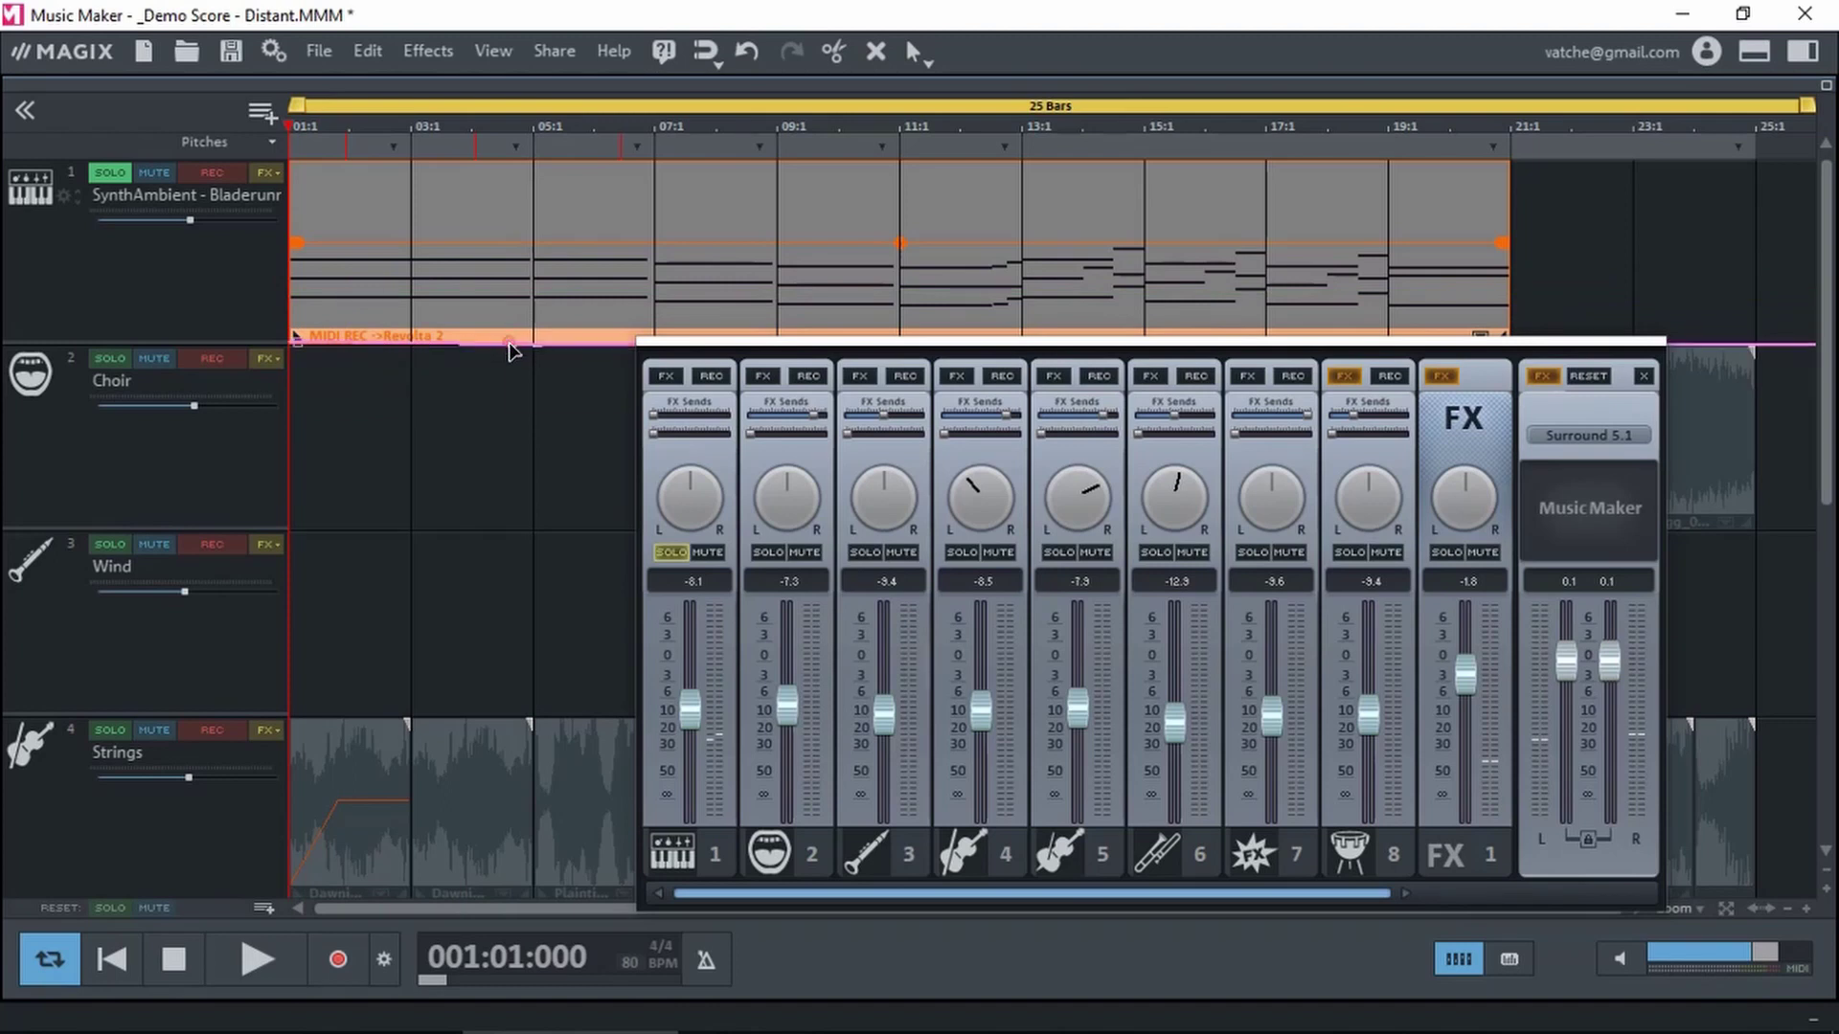
pyautogui.click(446, 152)
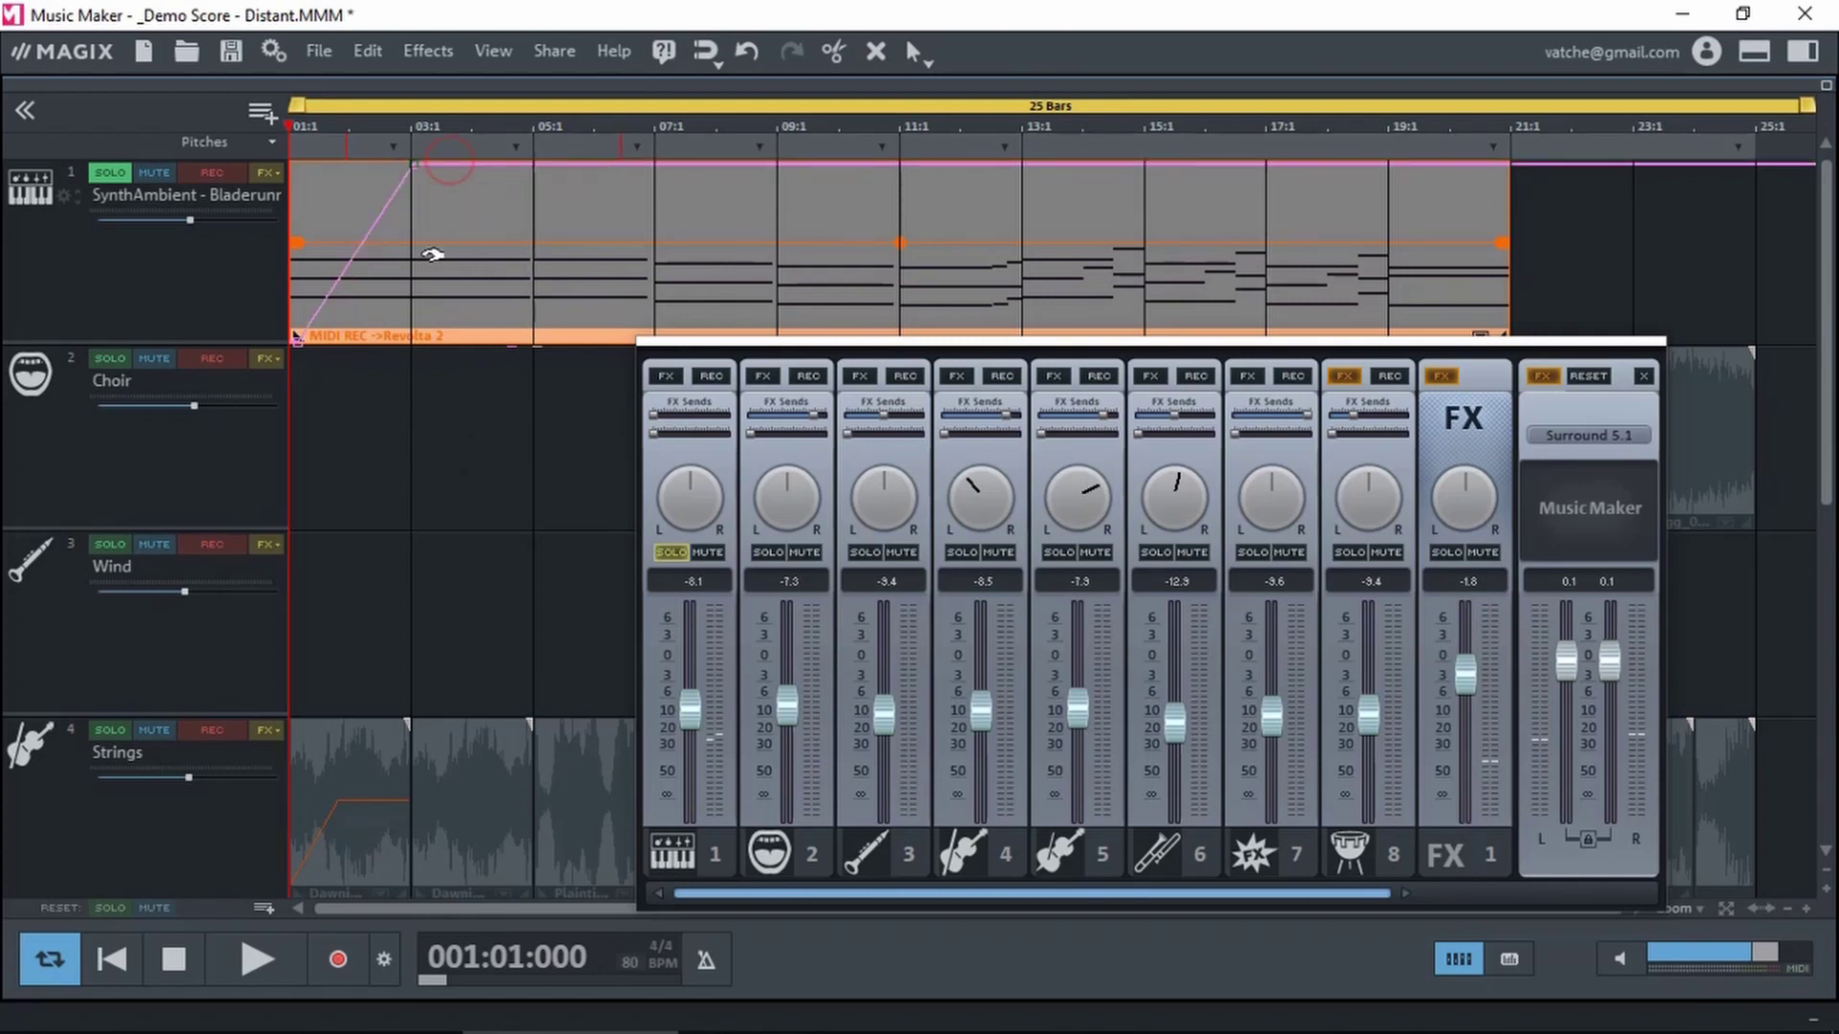
pyautogui.press('space')
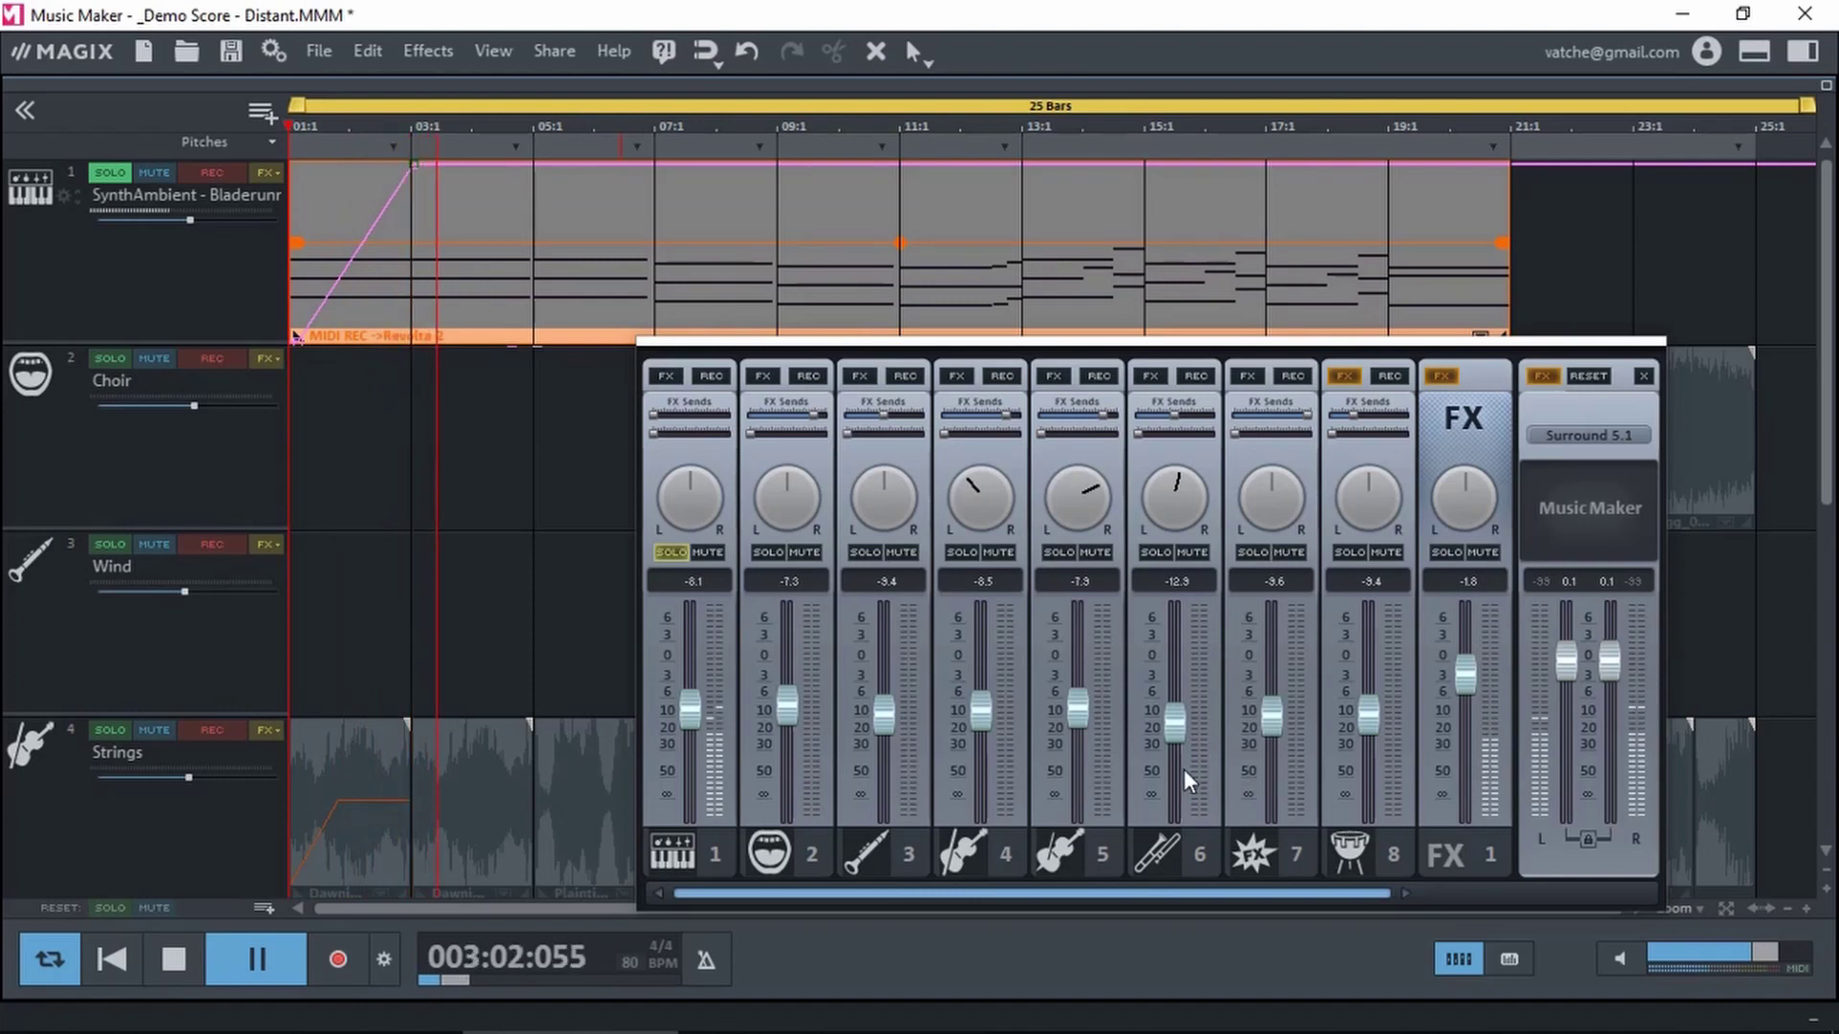
pyautogui.press('space')
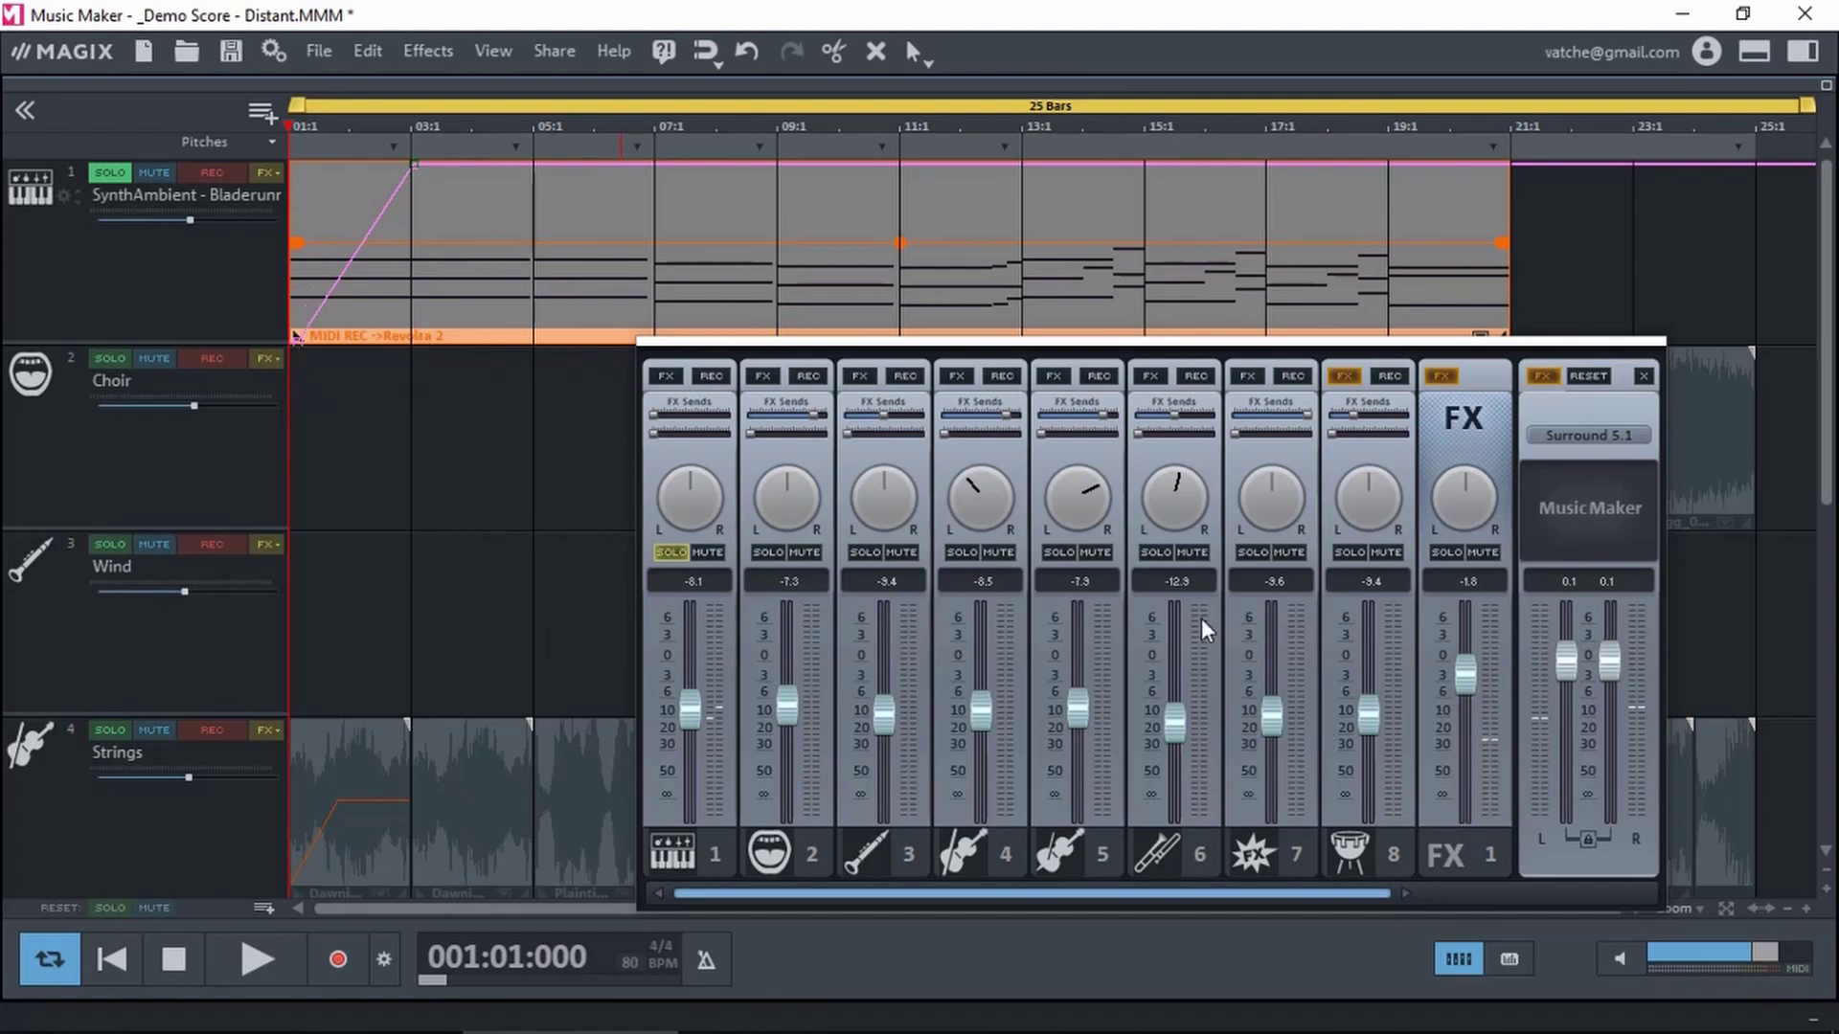
# Adjust track 1's first FX send in the mixer and play the opening bars again with the FX 1 level curve active
pyautogui.moveTo(654, 411); pyautogui.dragTo(726, 414)
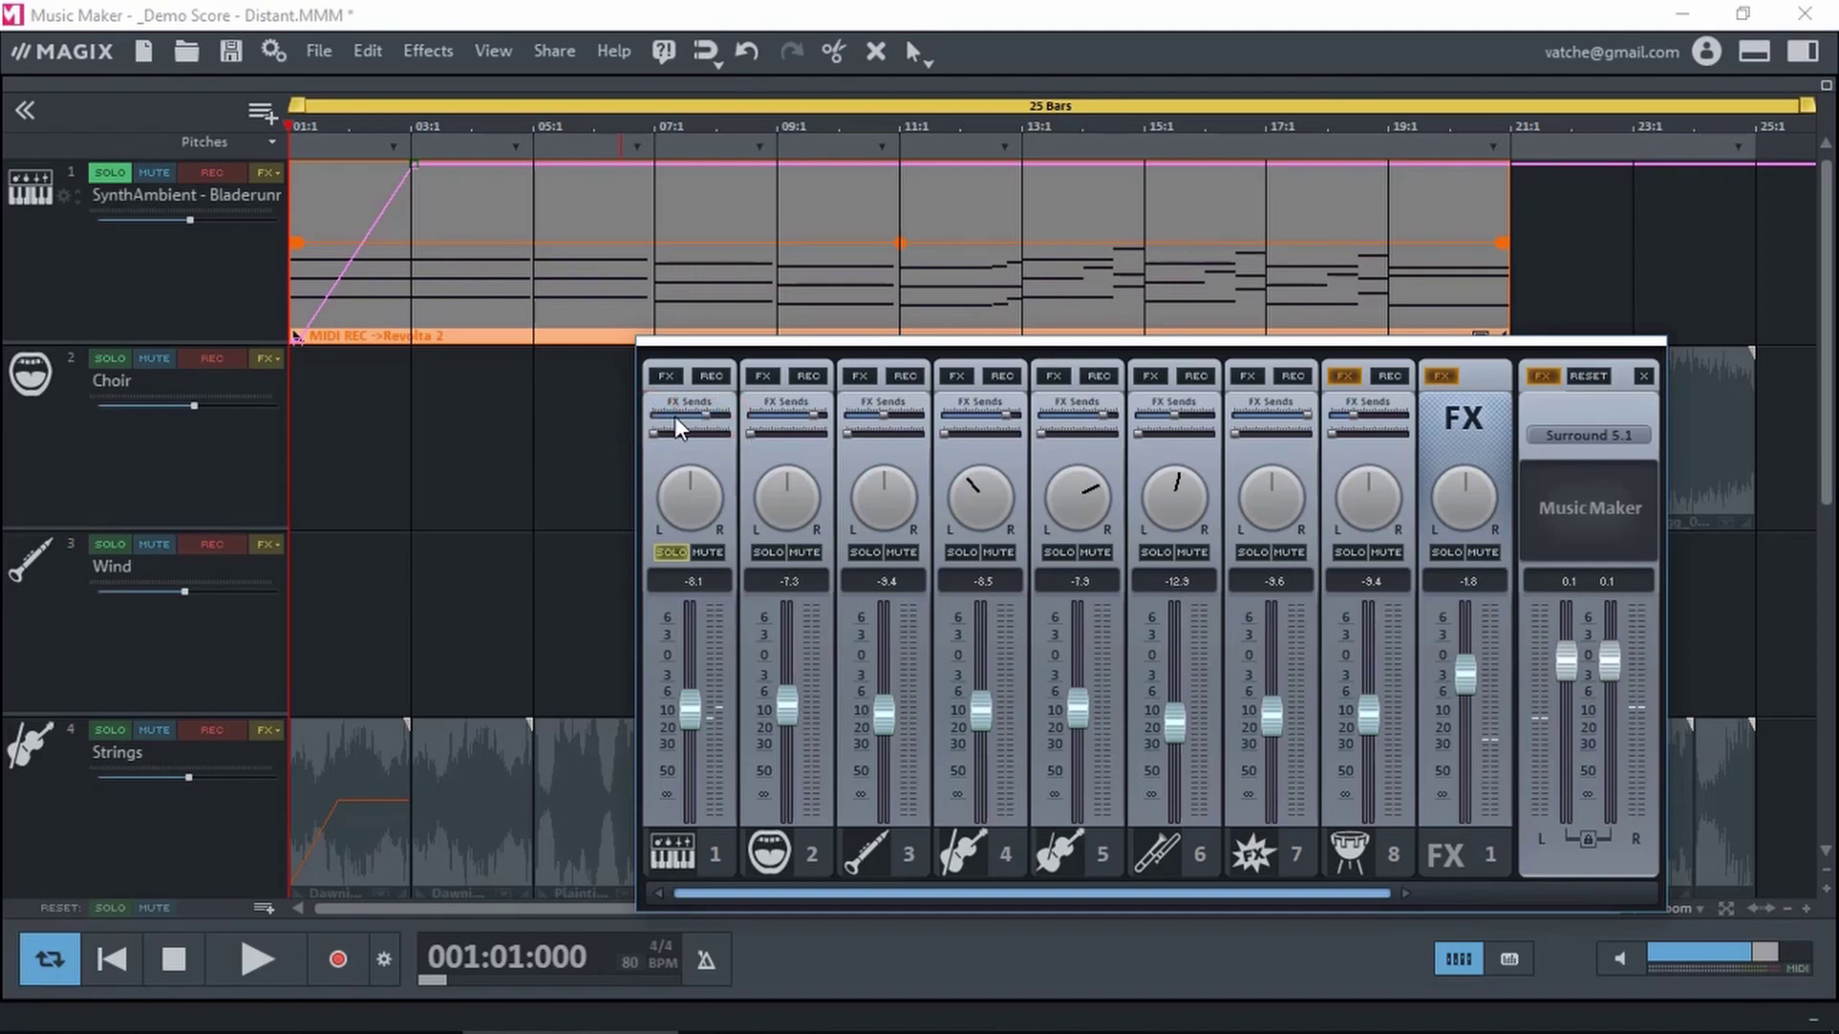
pyautogui.press('space')
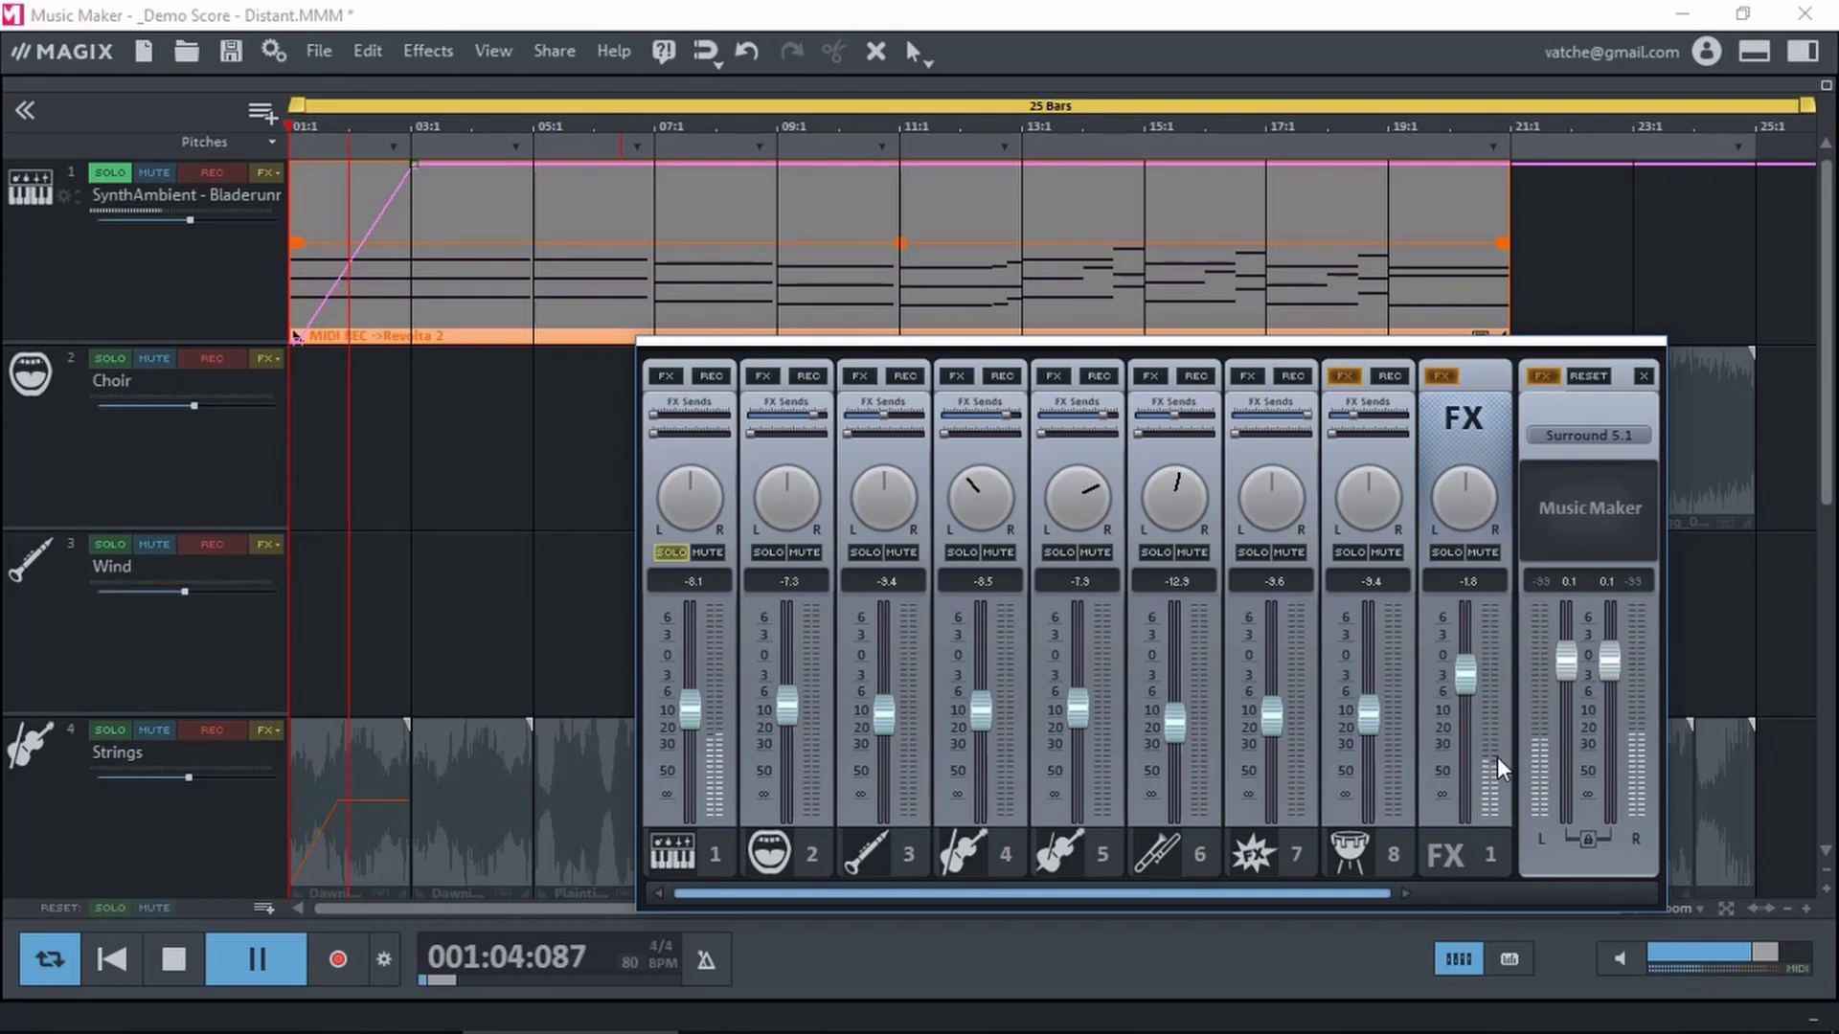
pyautogui.press('space')
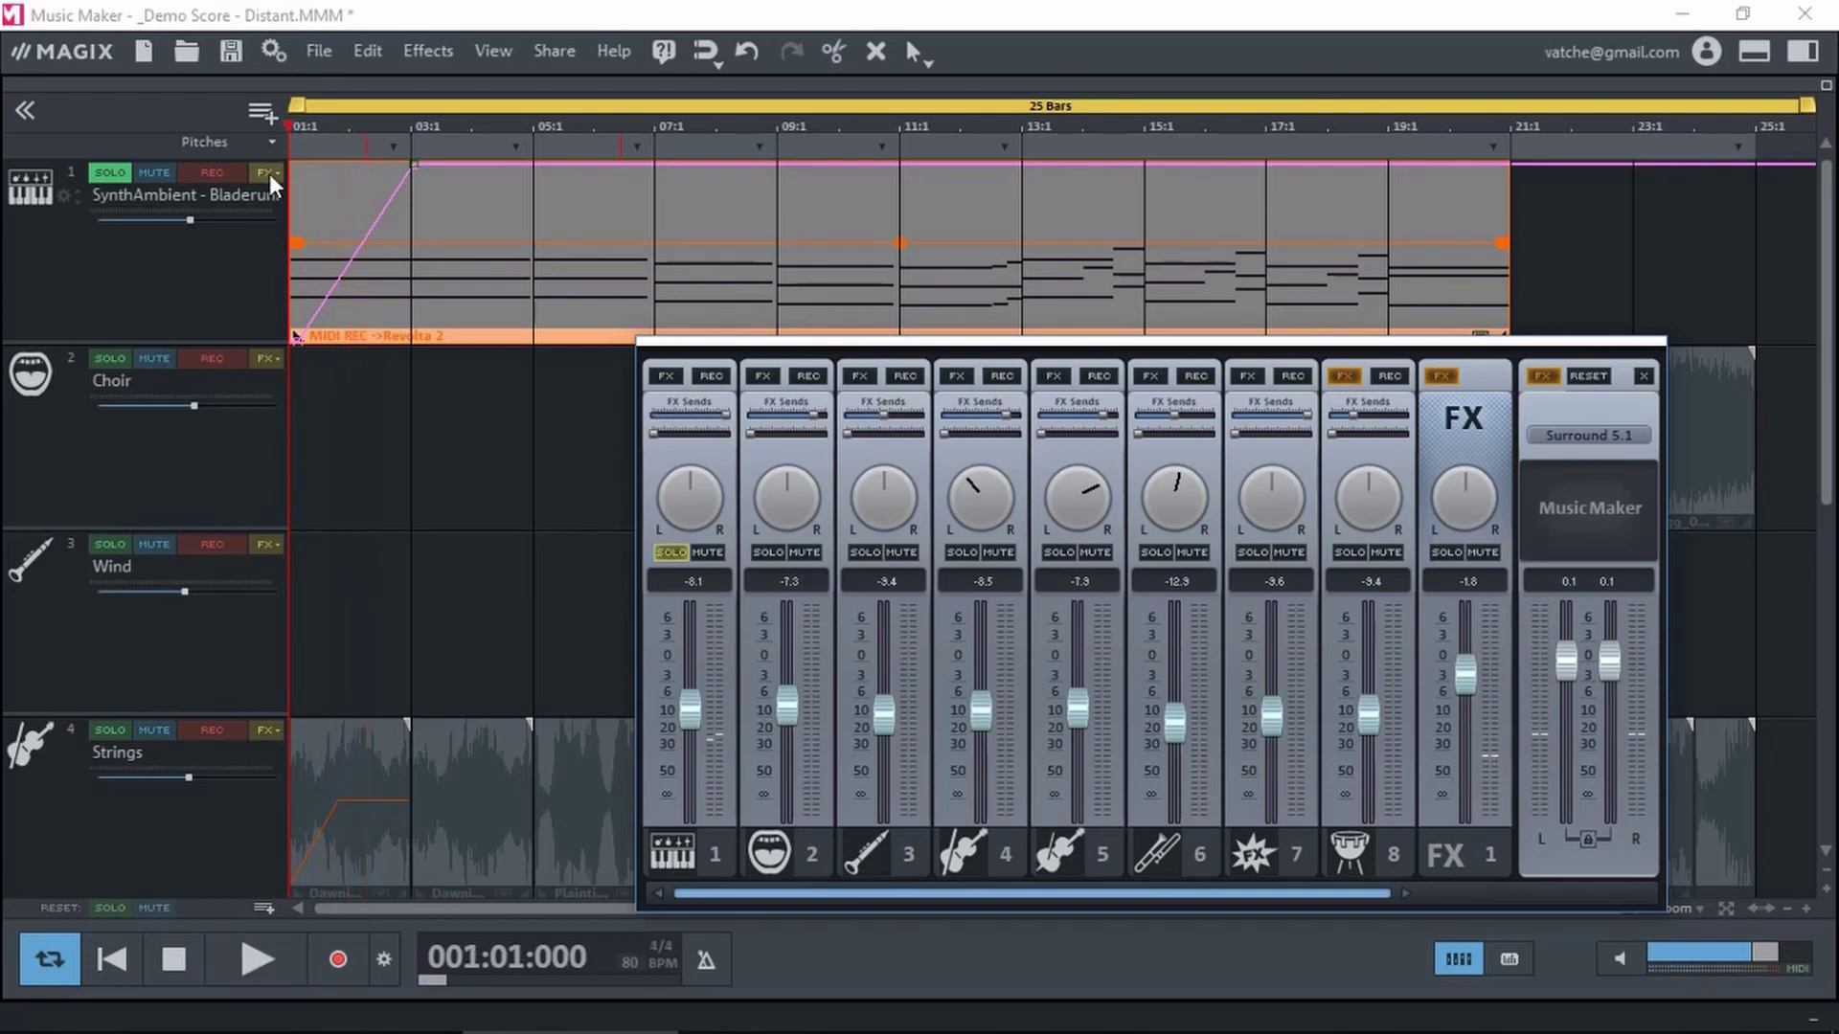
# Hide the FX 1 level curve and play the opening bars while moving track 1's first FX send to minimum and back to maximum
pyautogui.click(268, 175)
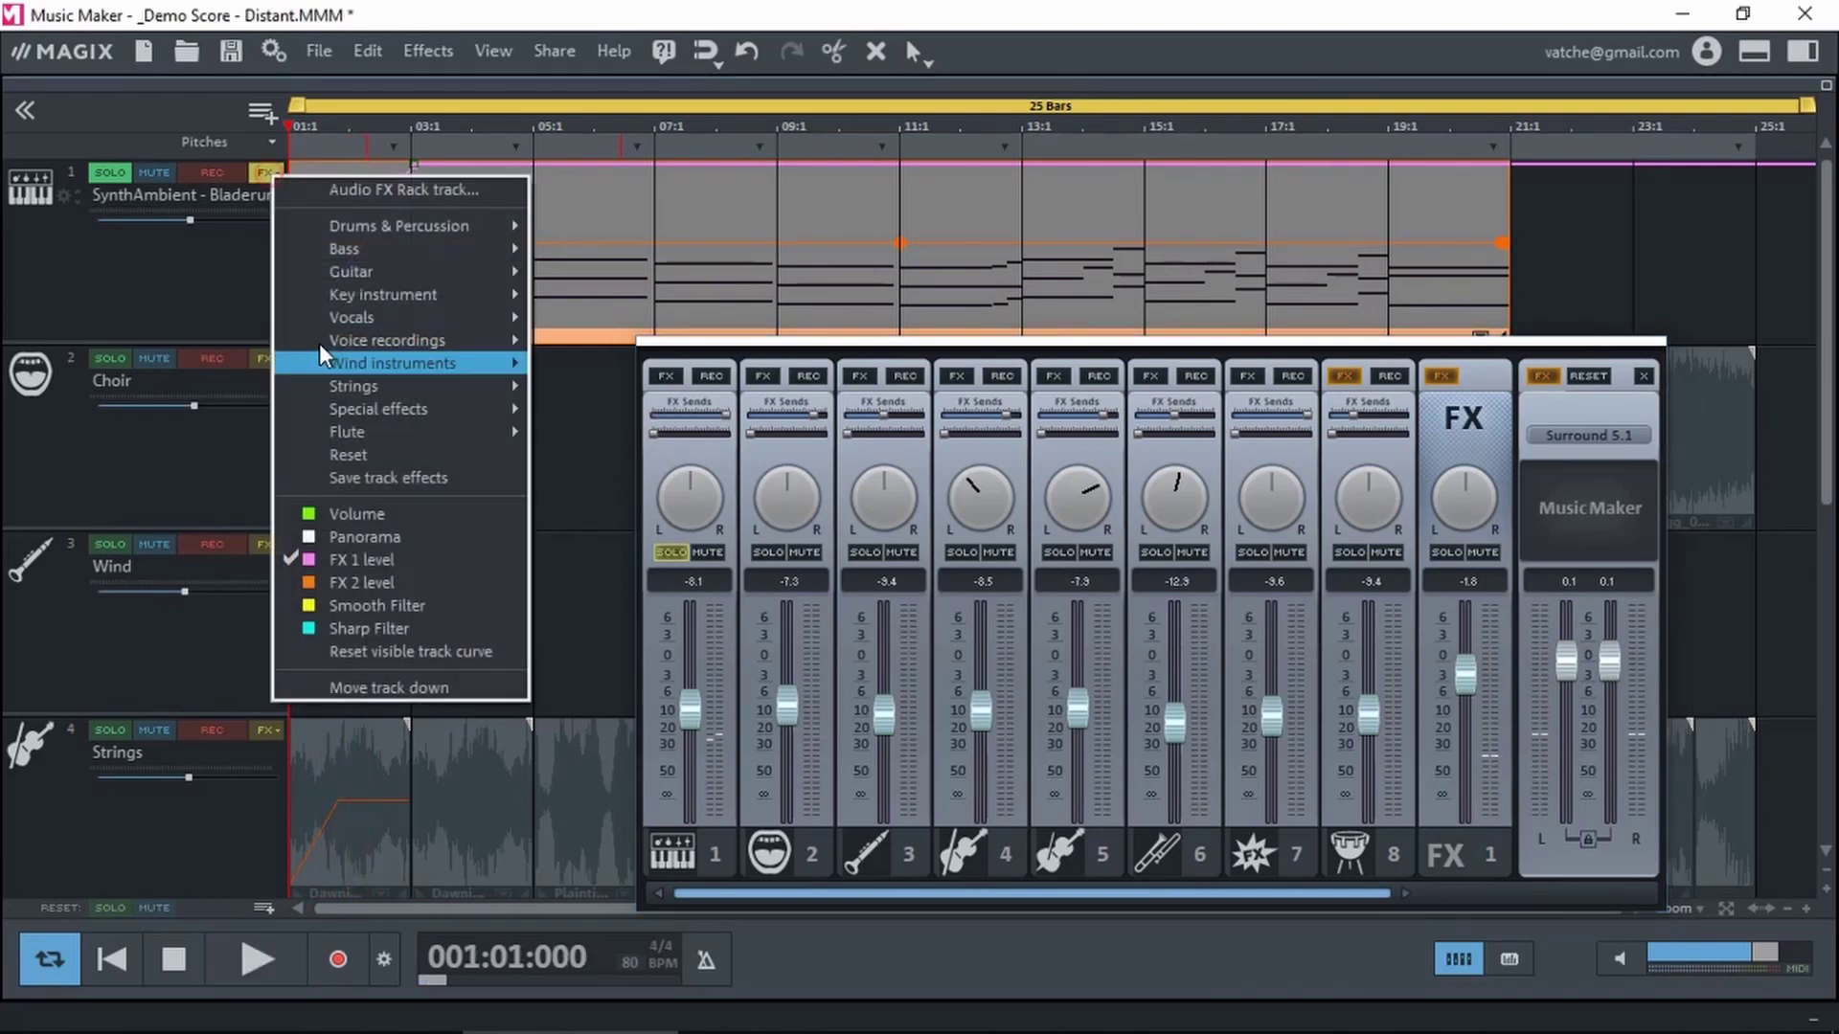
pyautogui.click(356, 559)
pyautogui.press('space')
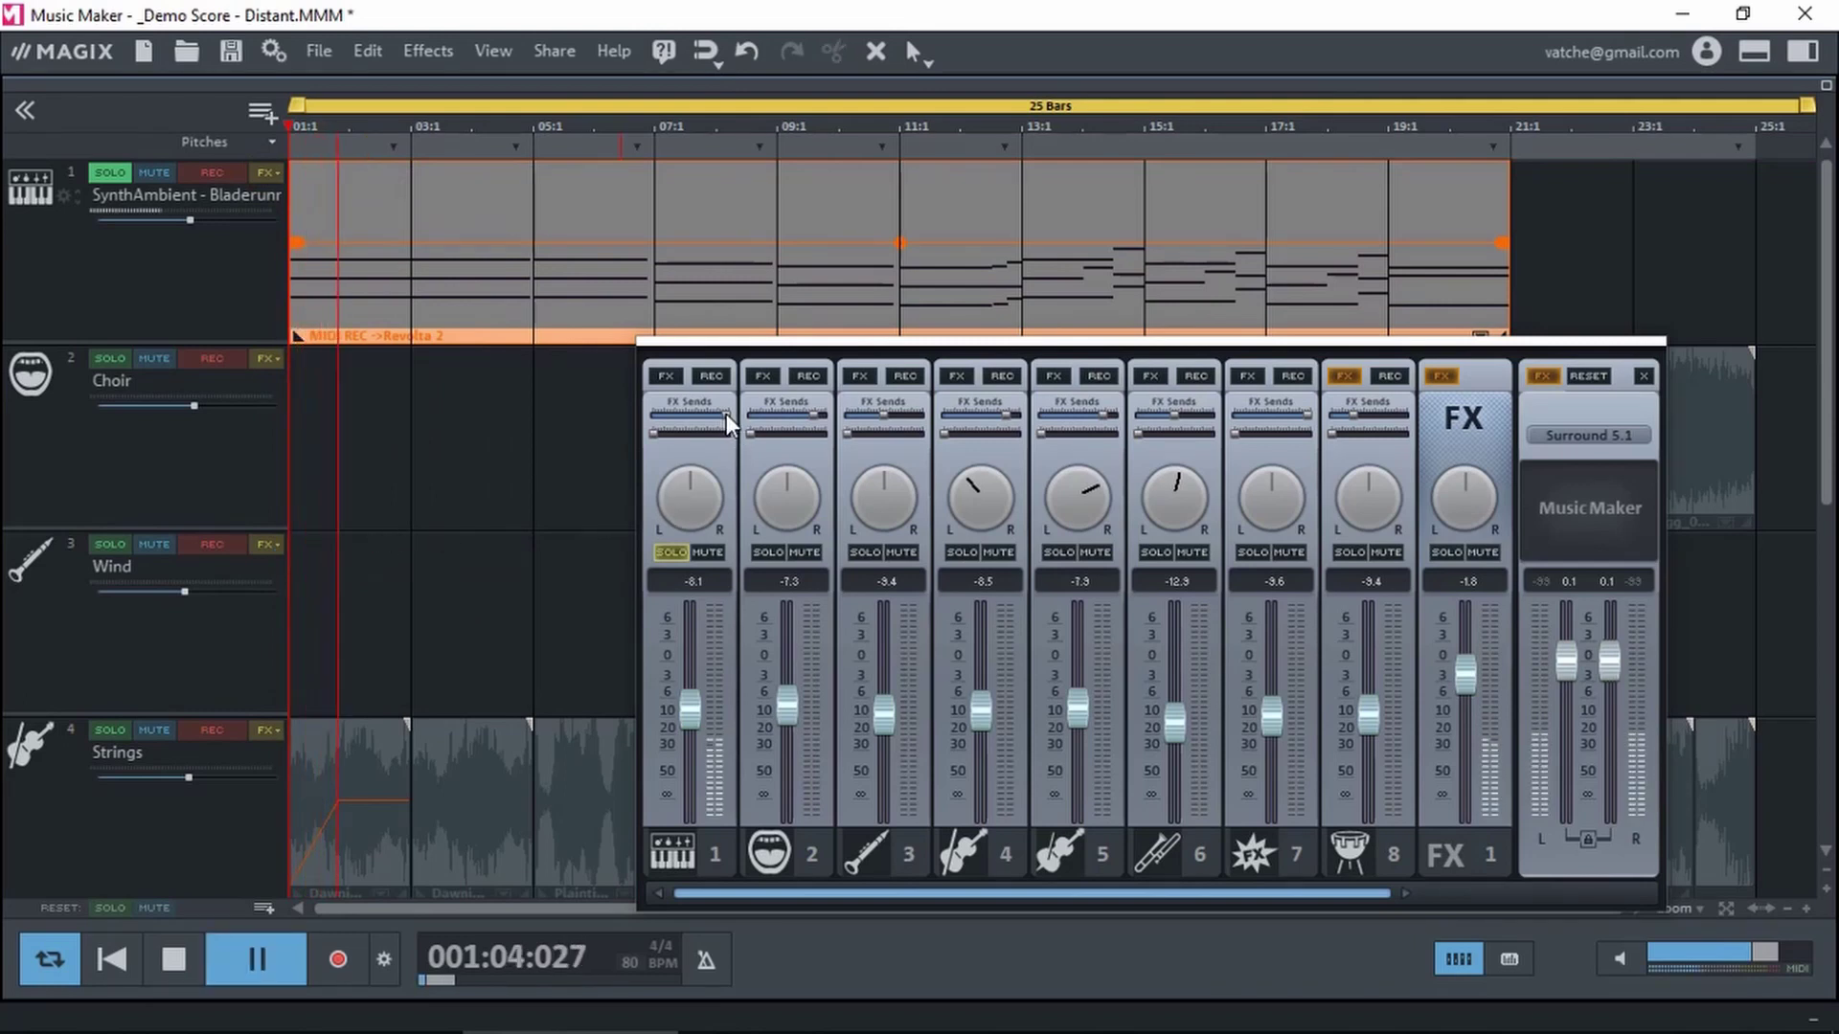
pyautogui.moveTo(726, 413); pyautogui.dragTo(617, 421)
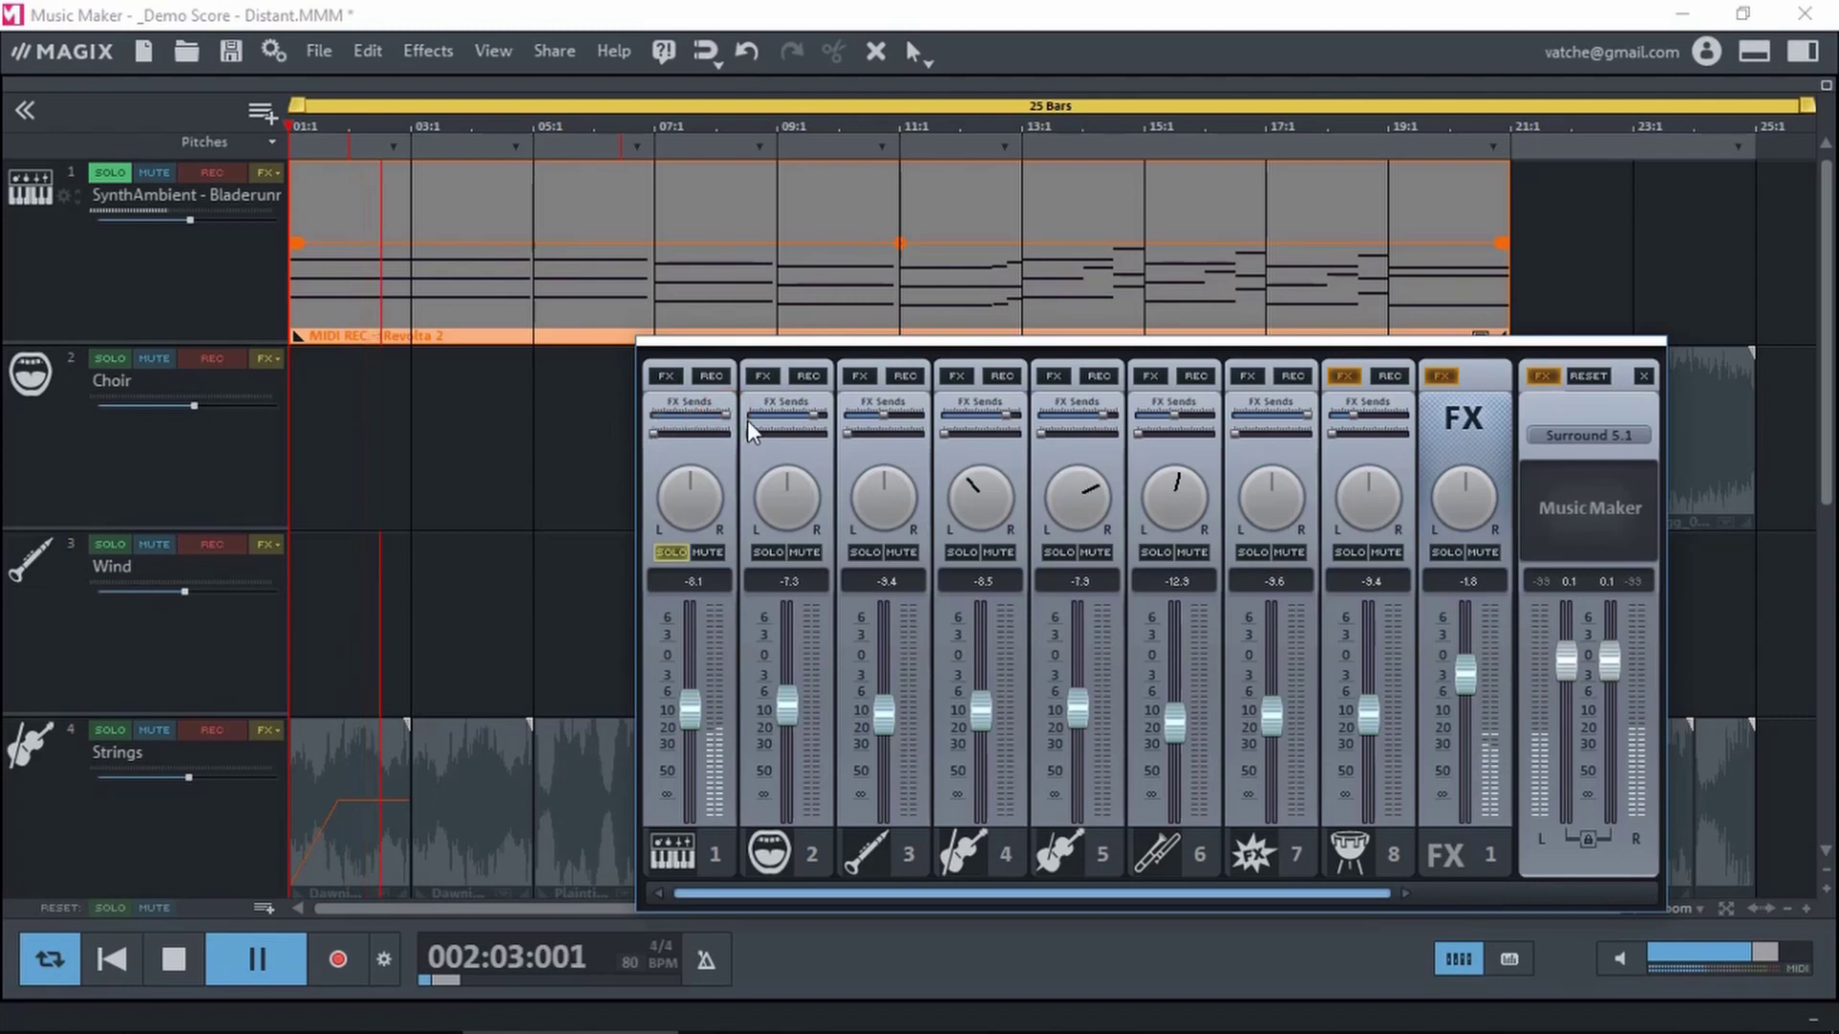
pyautogui.moveTo(653, 414); pyautogui.dragTo(762, 433)
pyautogui.press('space')
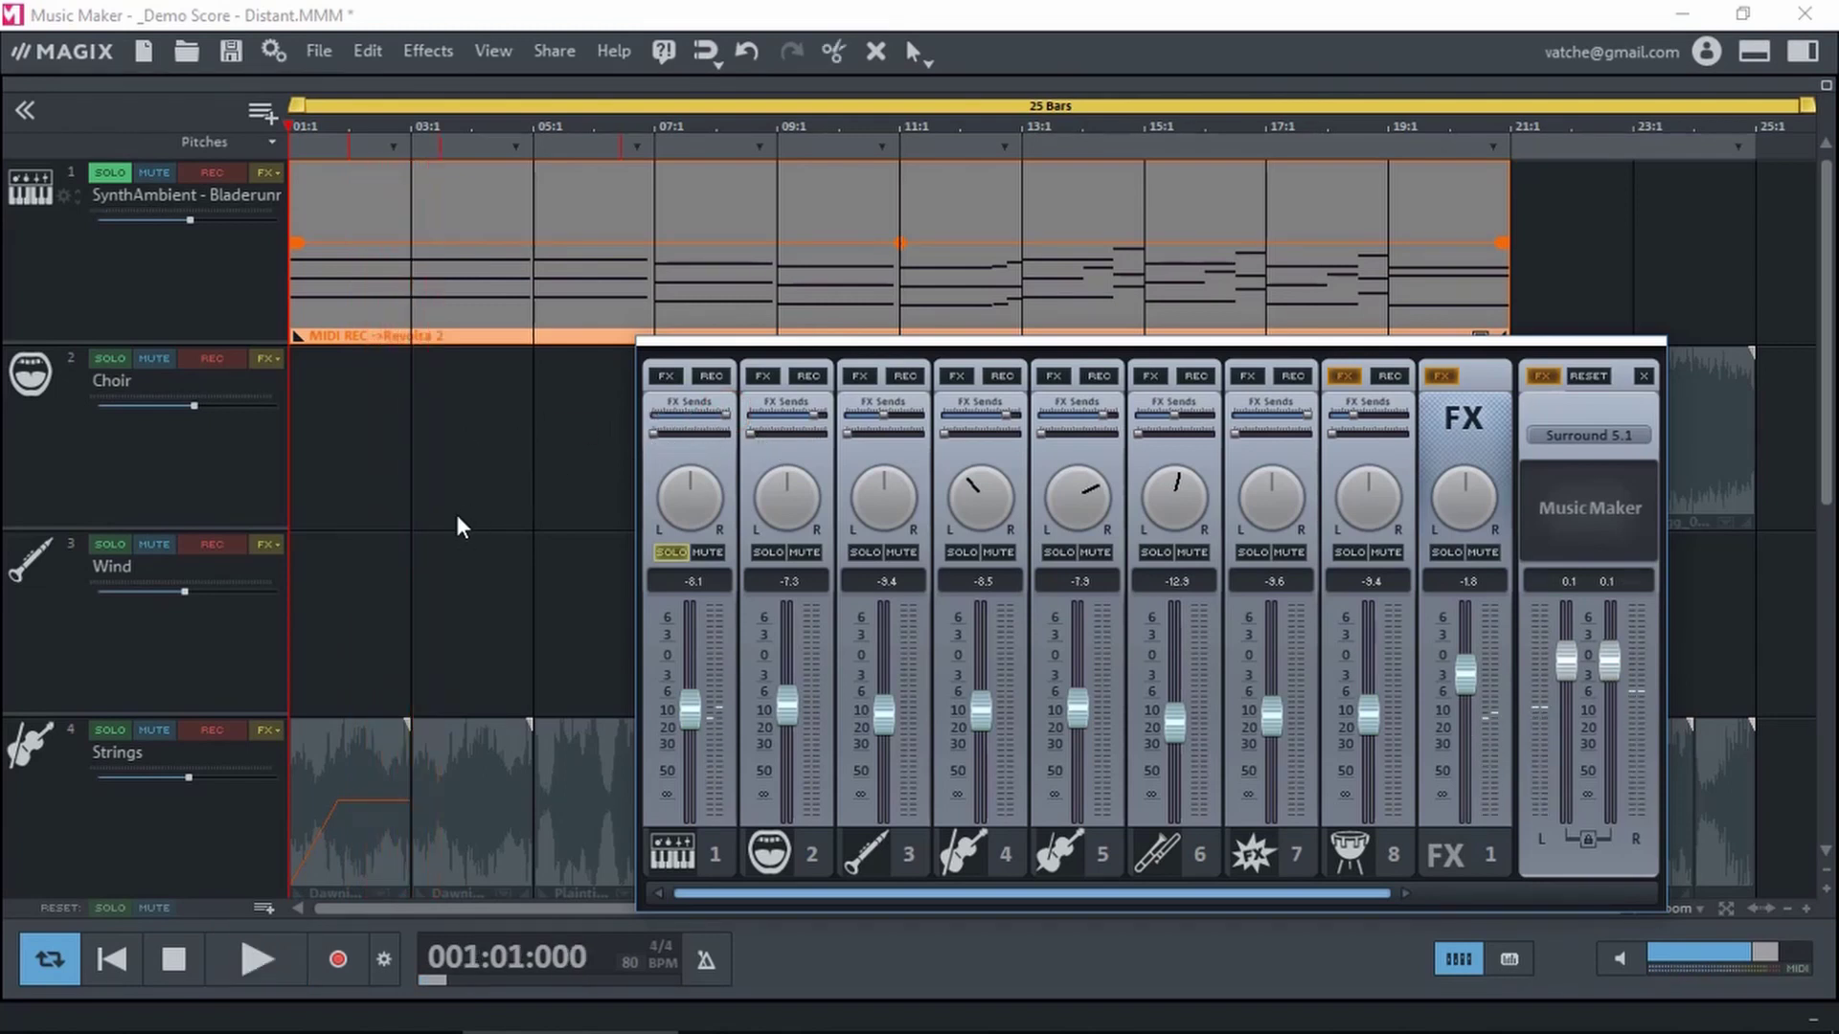